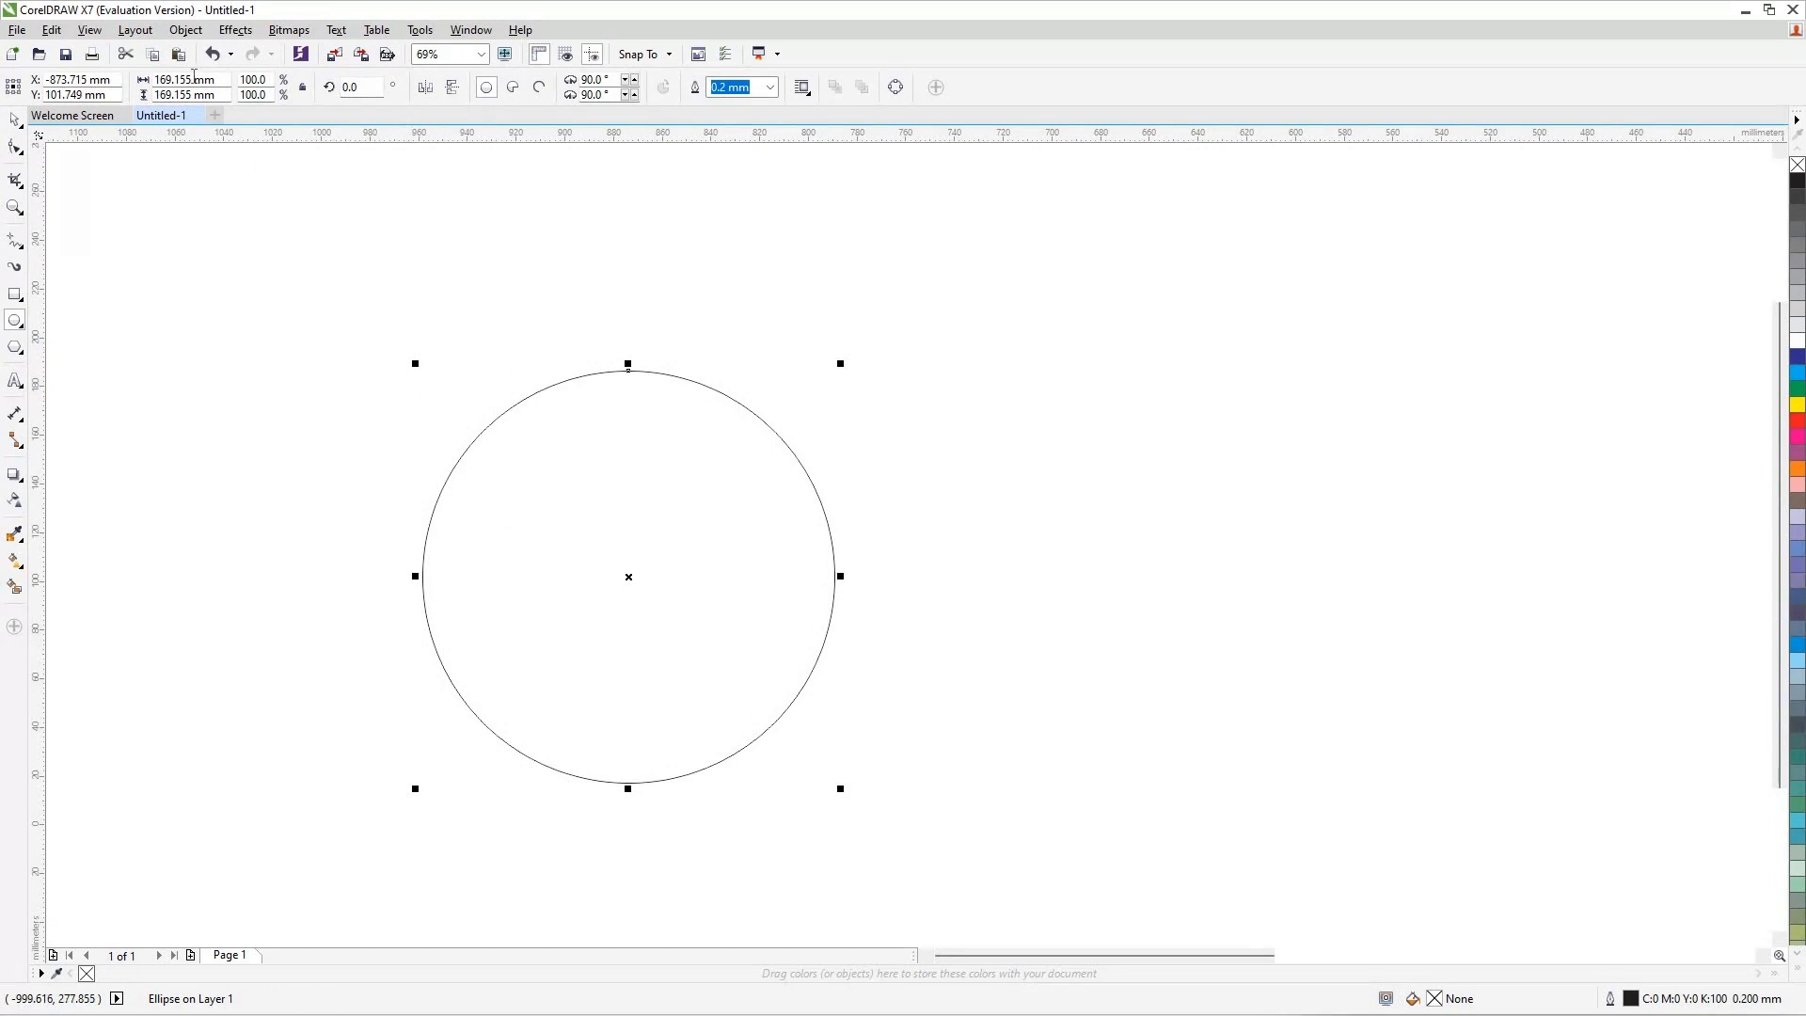
Step: Set the selected circle's width and height to 250 mm
left_click(194, 79)
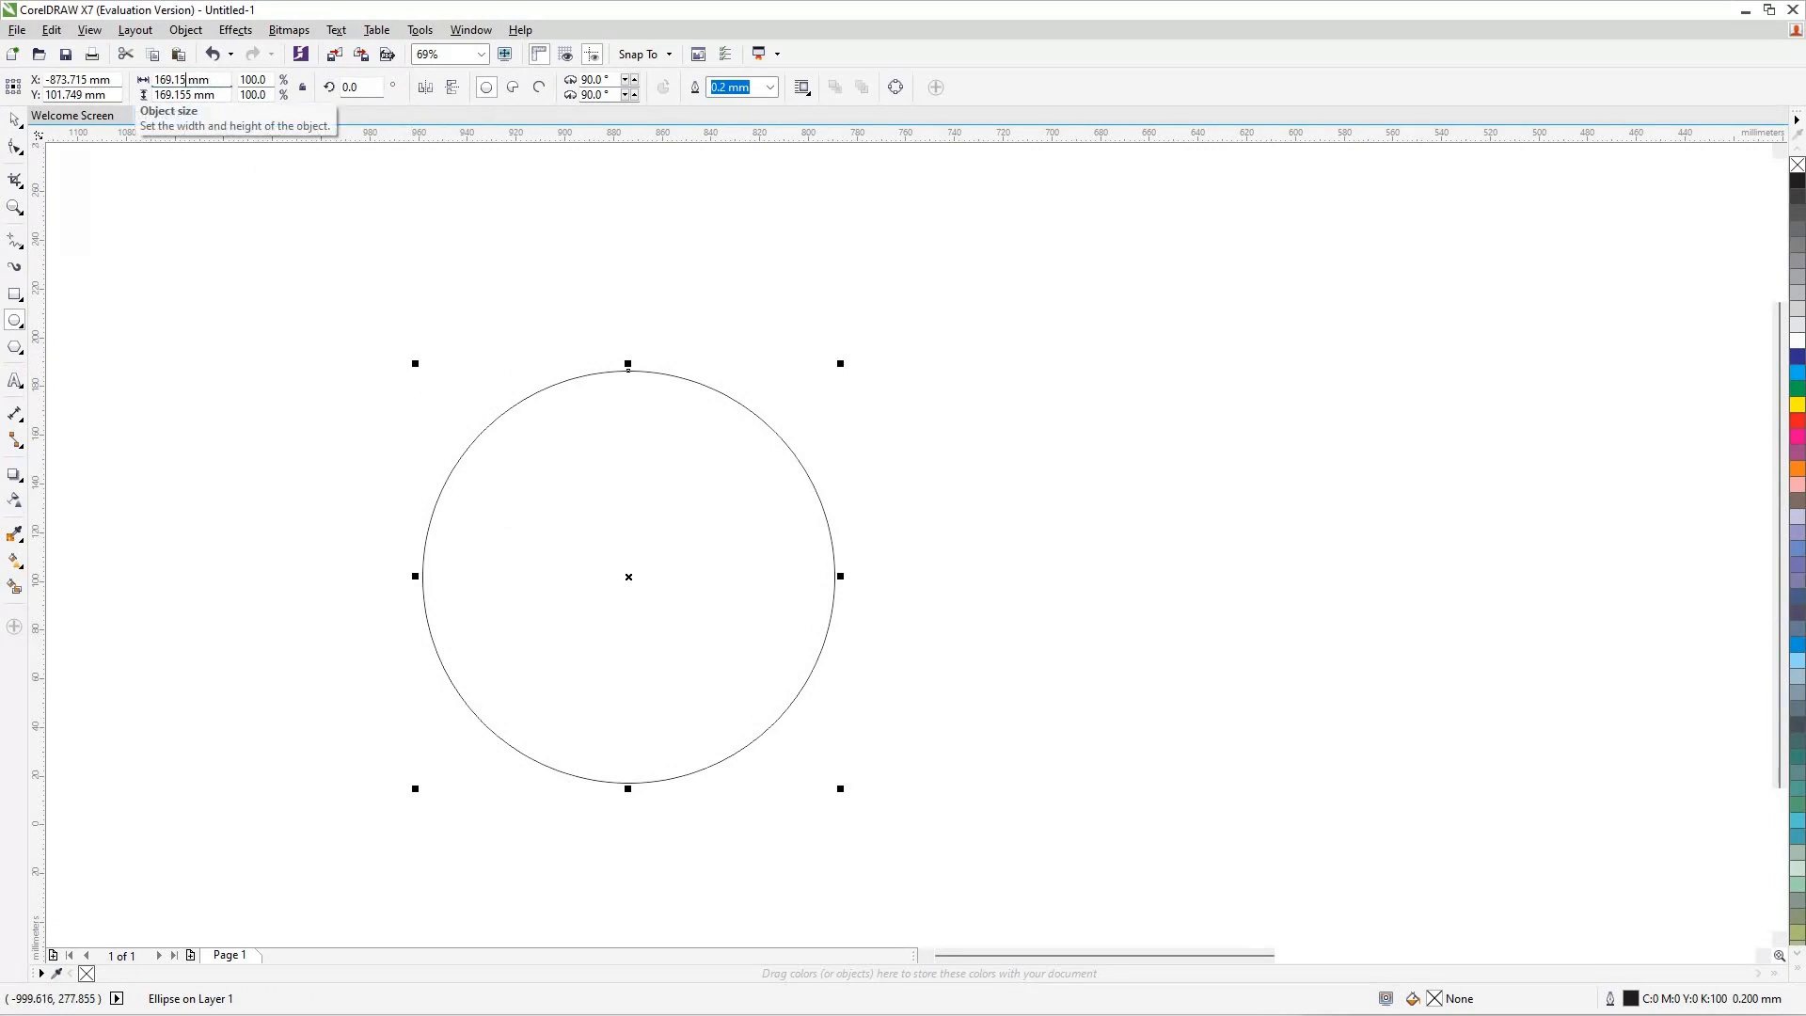
key("BackSpace")
key("BackSpace")
key("BackSpace")
key("BackSpace")
key("BackSpace")
key("BackSpace")
key("BackSpace")
key("BackSpace")
key("BackSpace")
key("BackSpace")
key("BackSpace")
key("BackSpace")
key("Return")
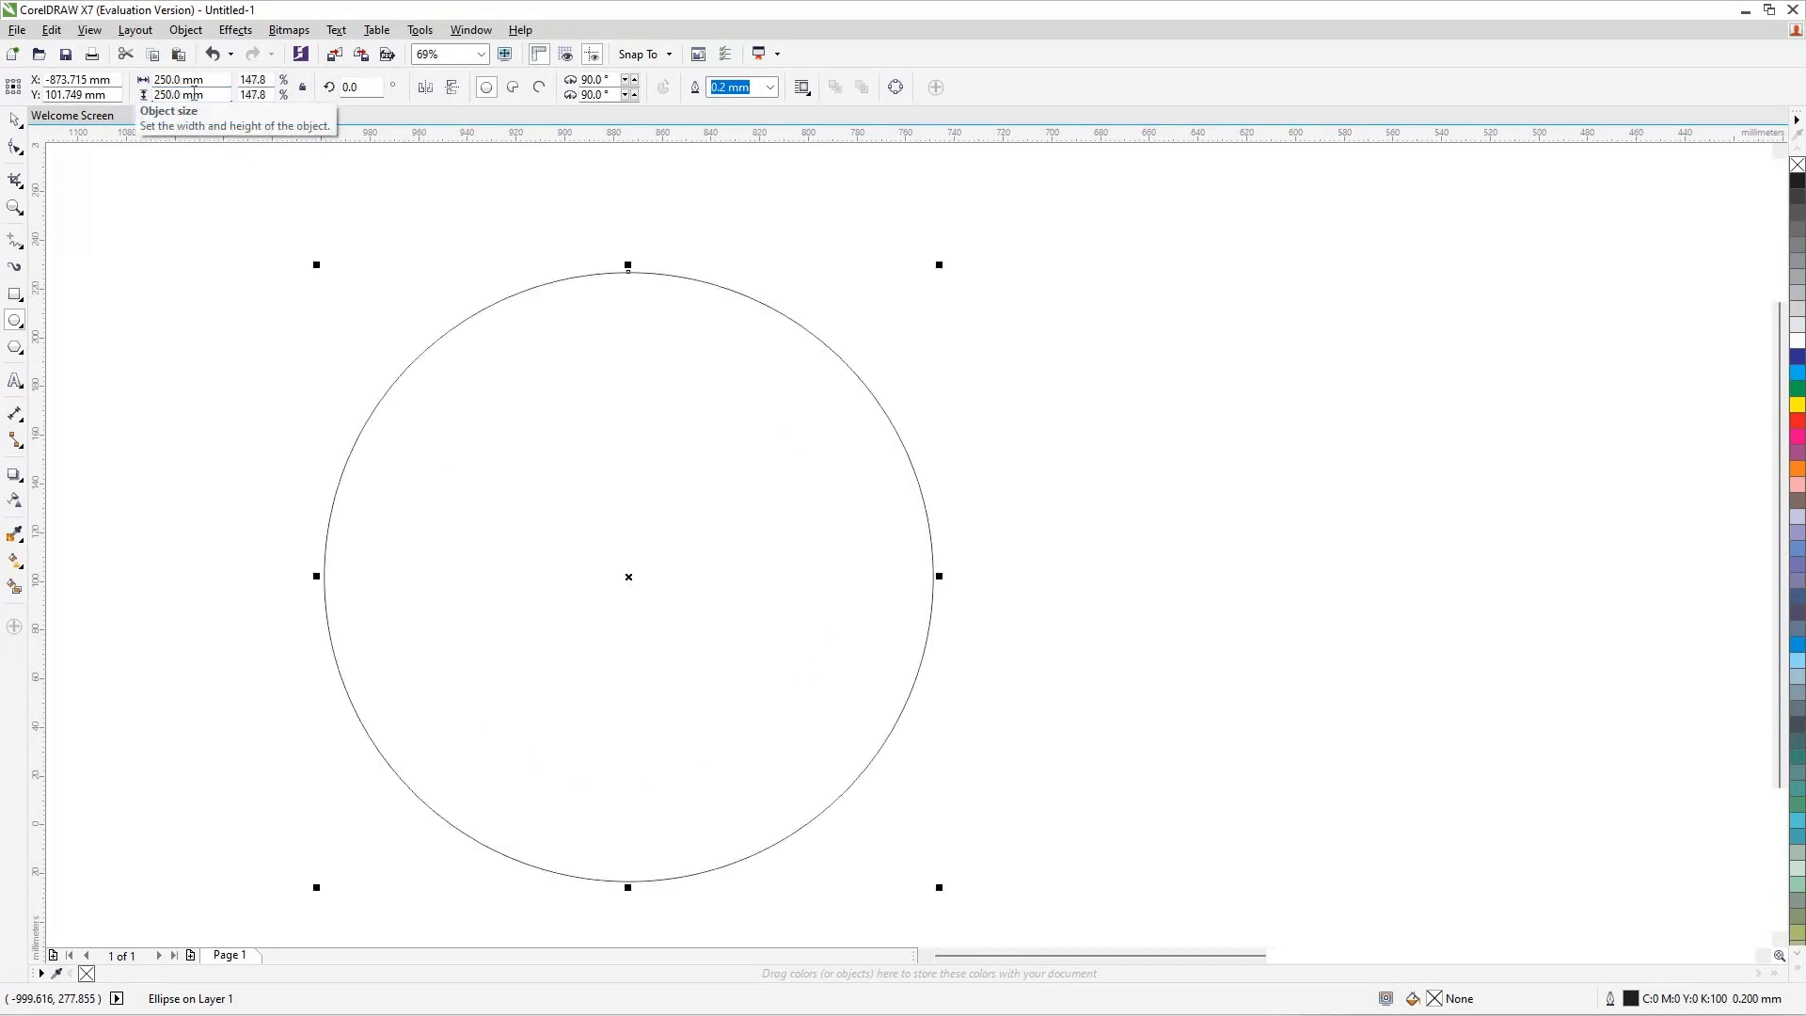
Step: Duplicate the 250 mm circle in place and resize the copy to 200 mm wide and high
right_click(556, 356)
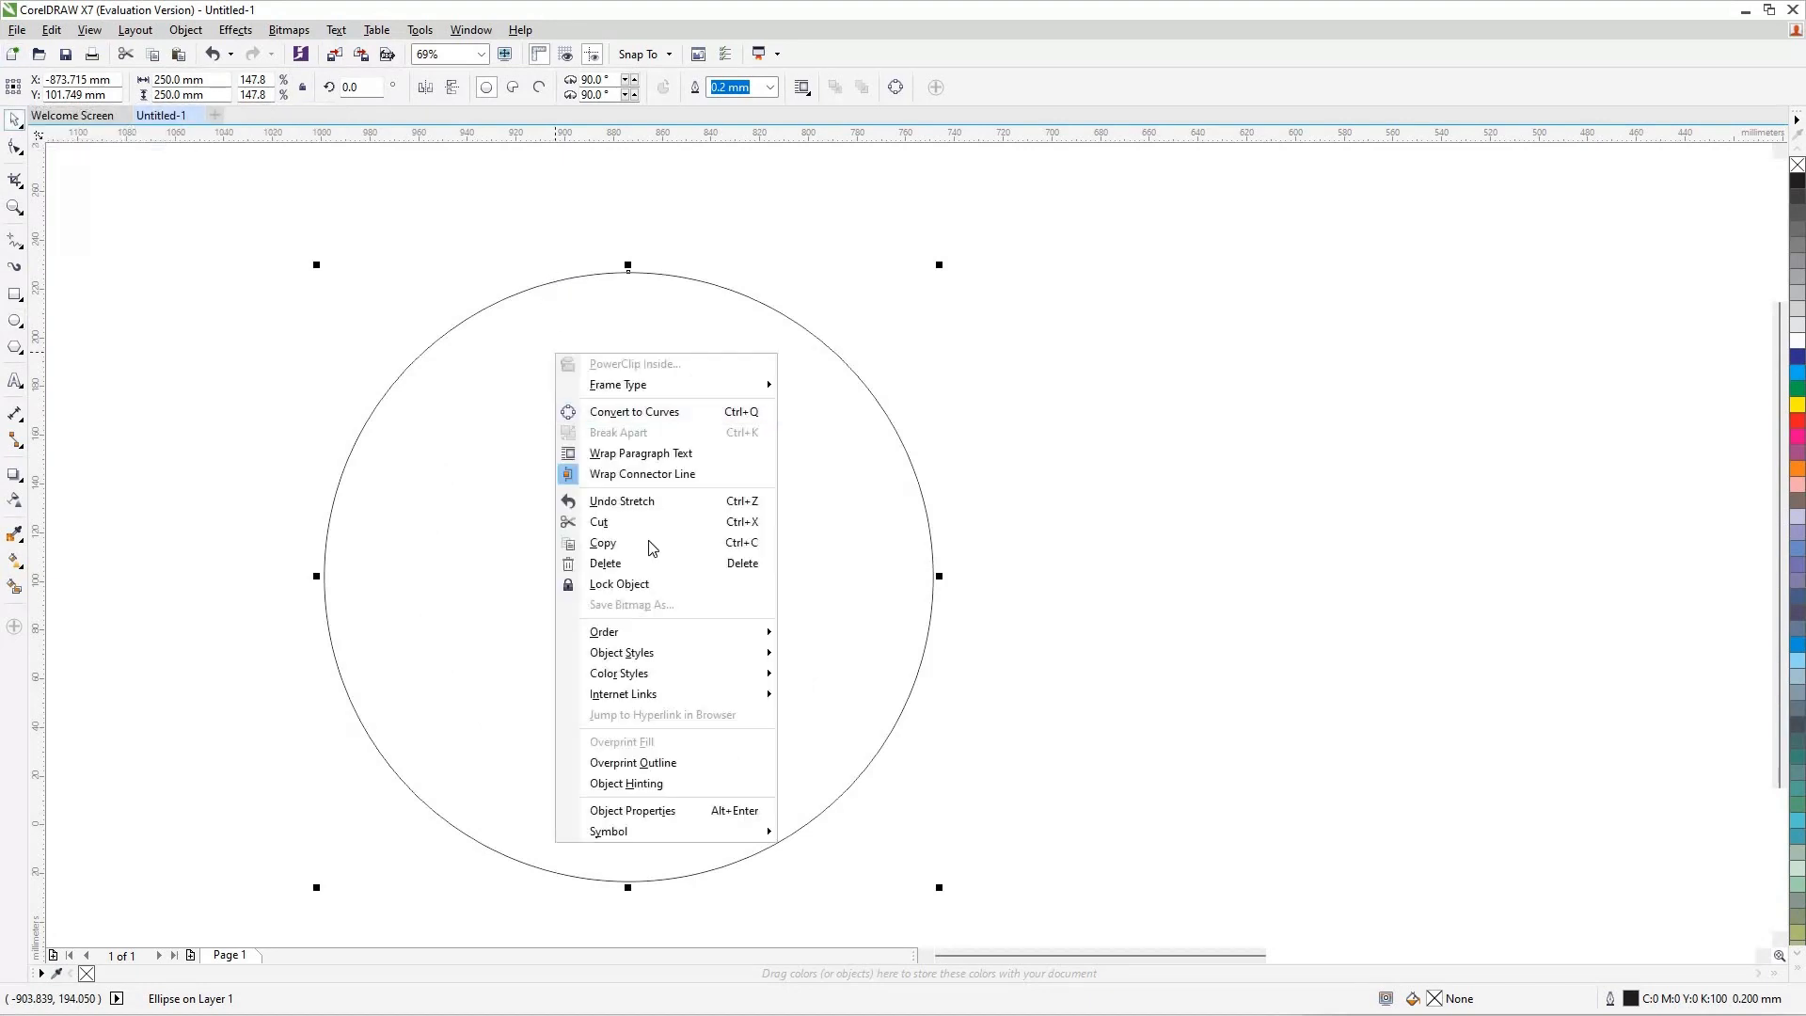
left_click(646, 539)
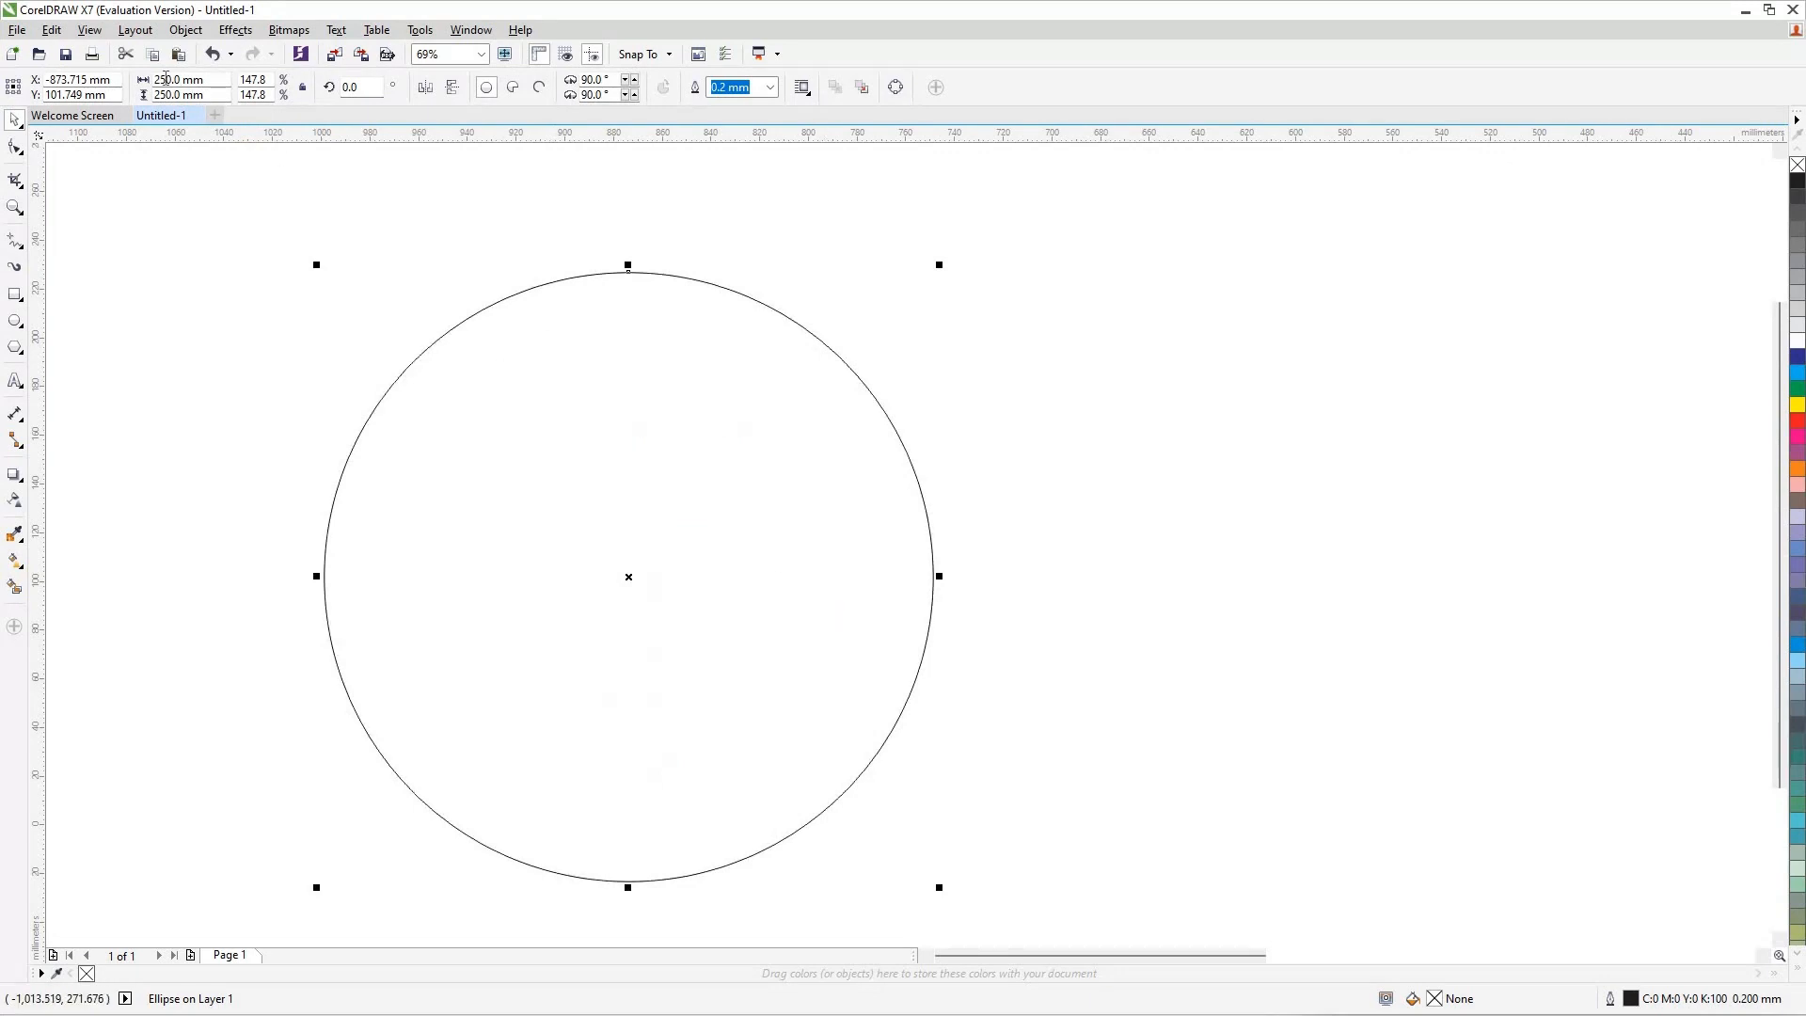
left_click(165, 79)
key("BackSpace")
type("0")
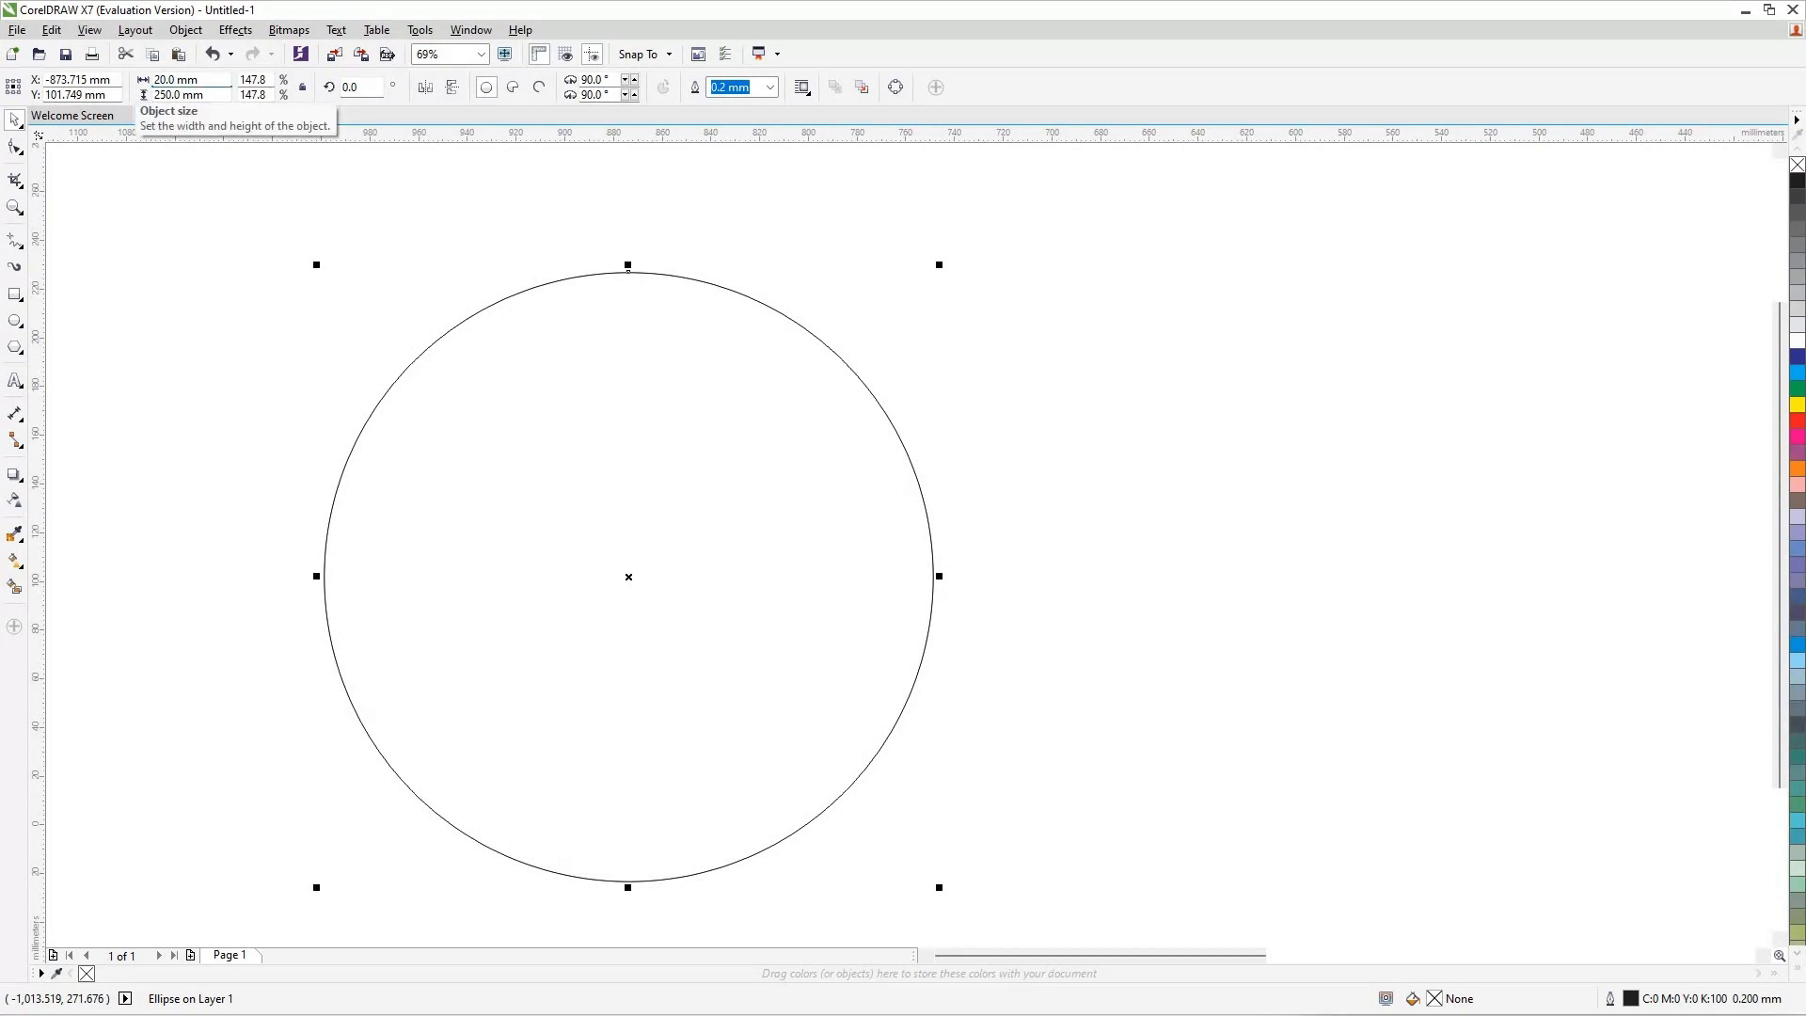
left_click(165, 94)
key("BackSpace")
type("0")
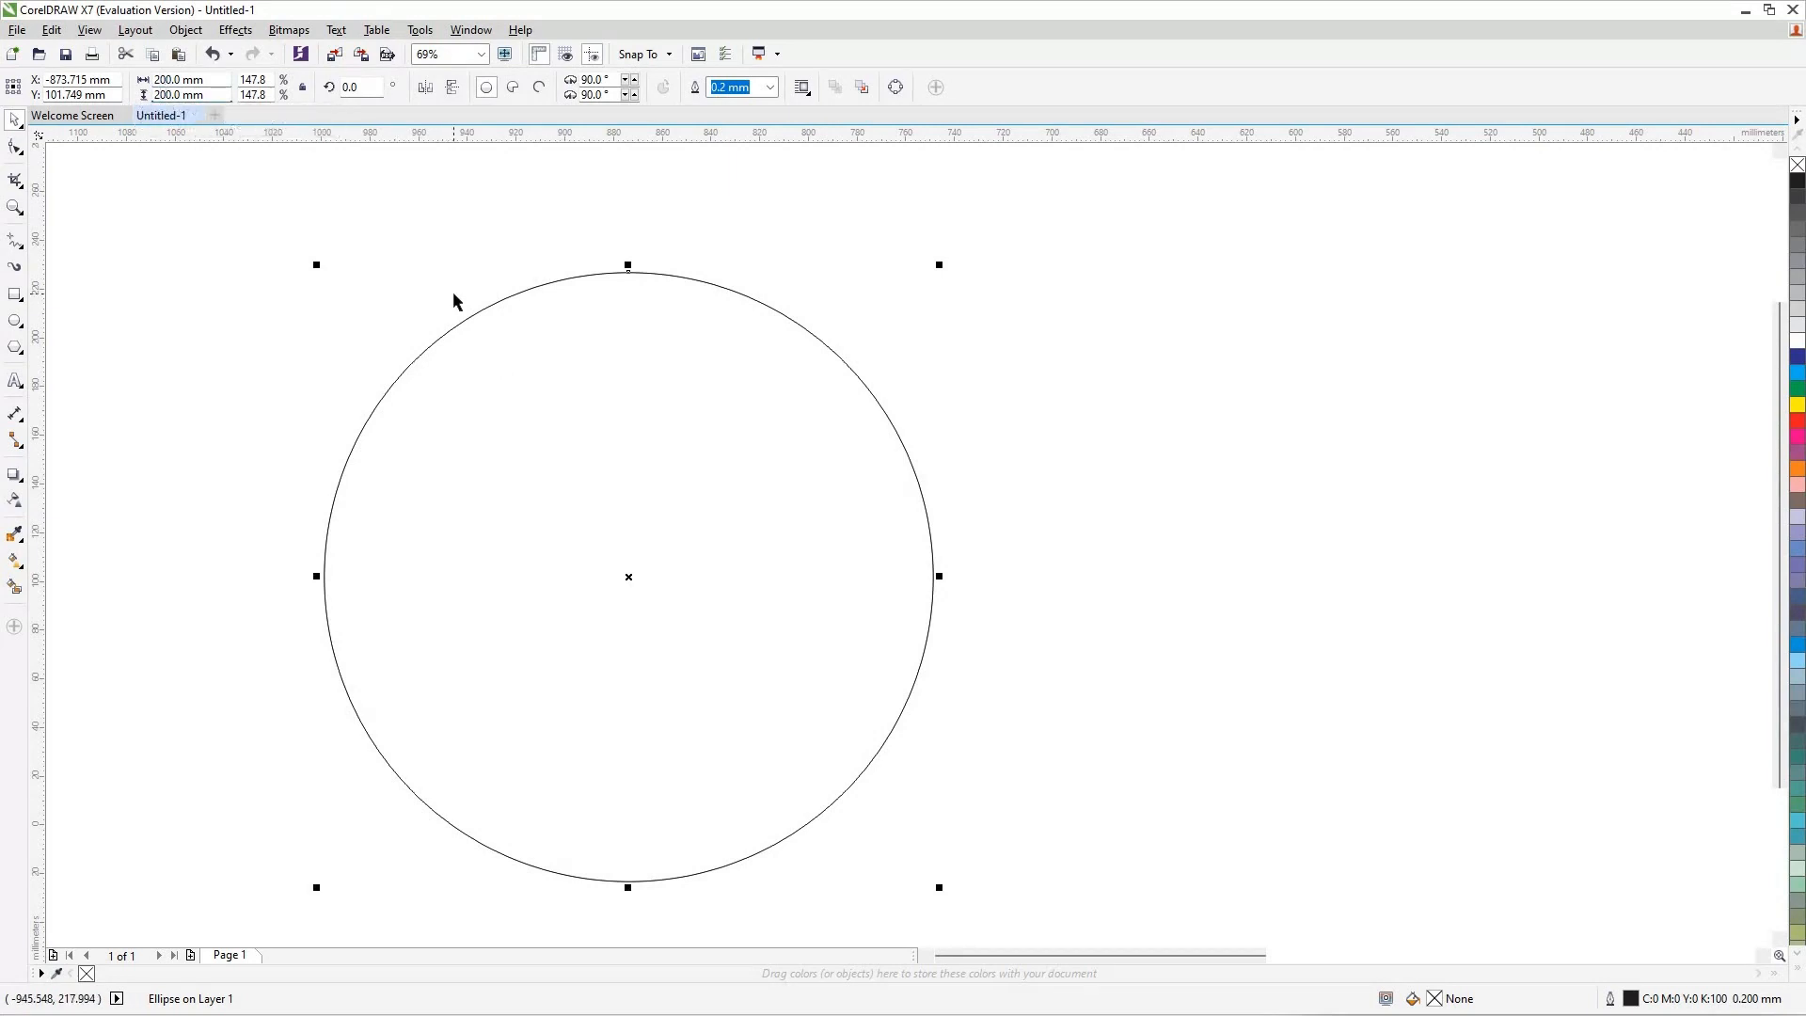
left_click(809, 526)
Step: Duplicate the 200 mm circle in place and resize the copy to 150 mm wide and high
right_click(922, 732)
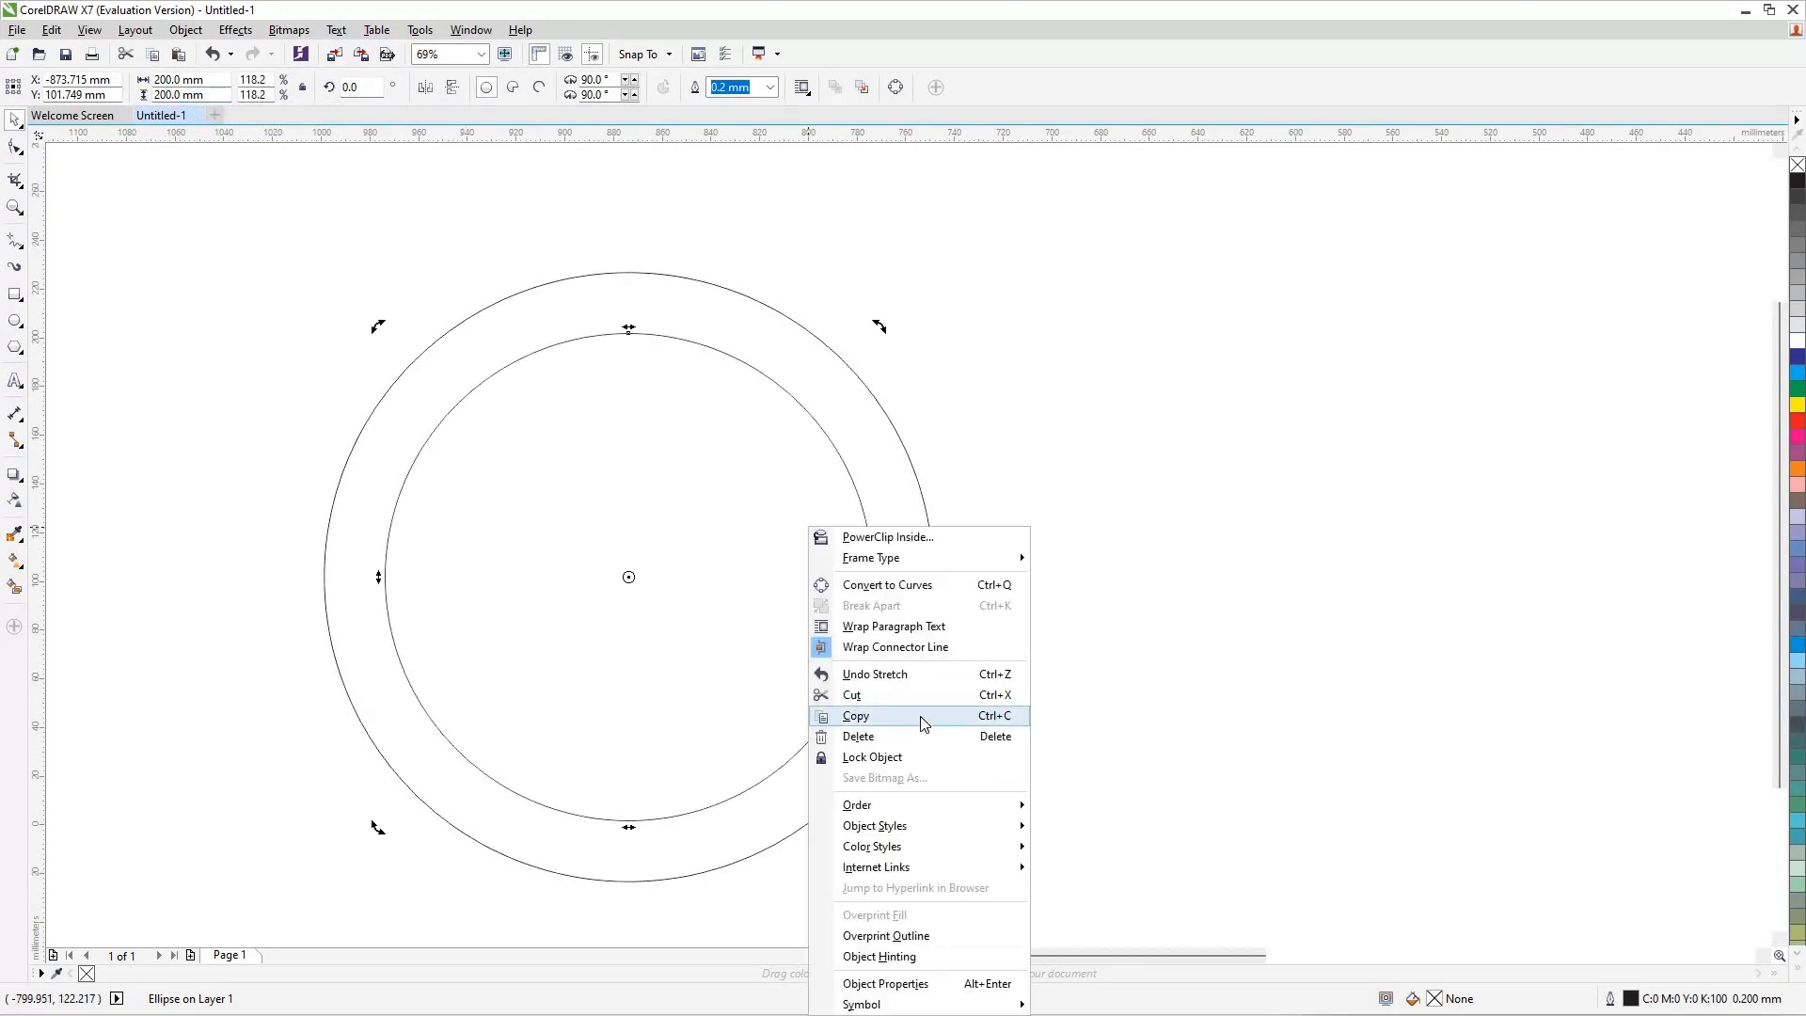
left_click(921, 717)
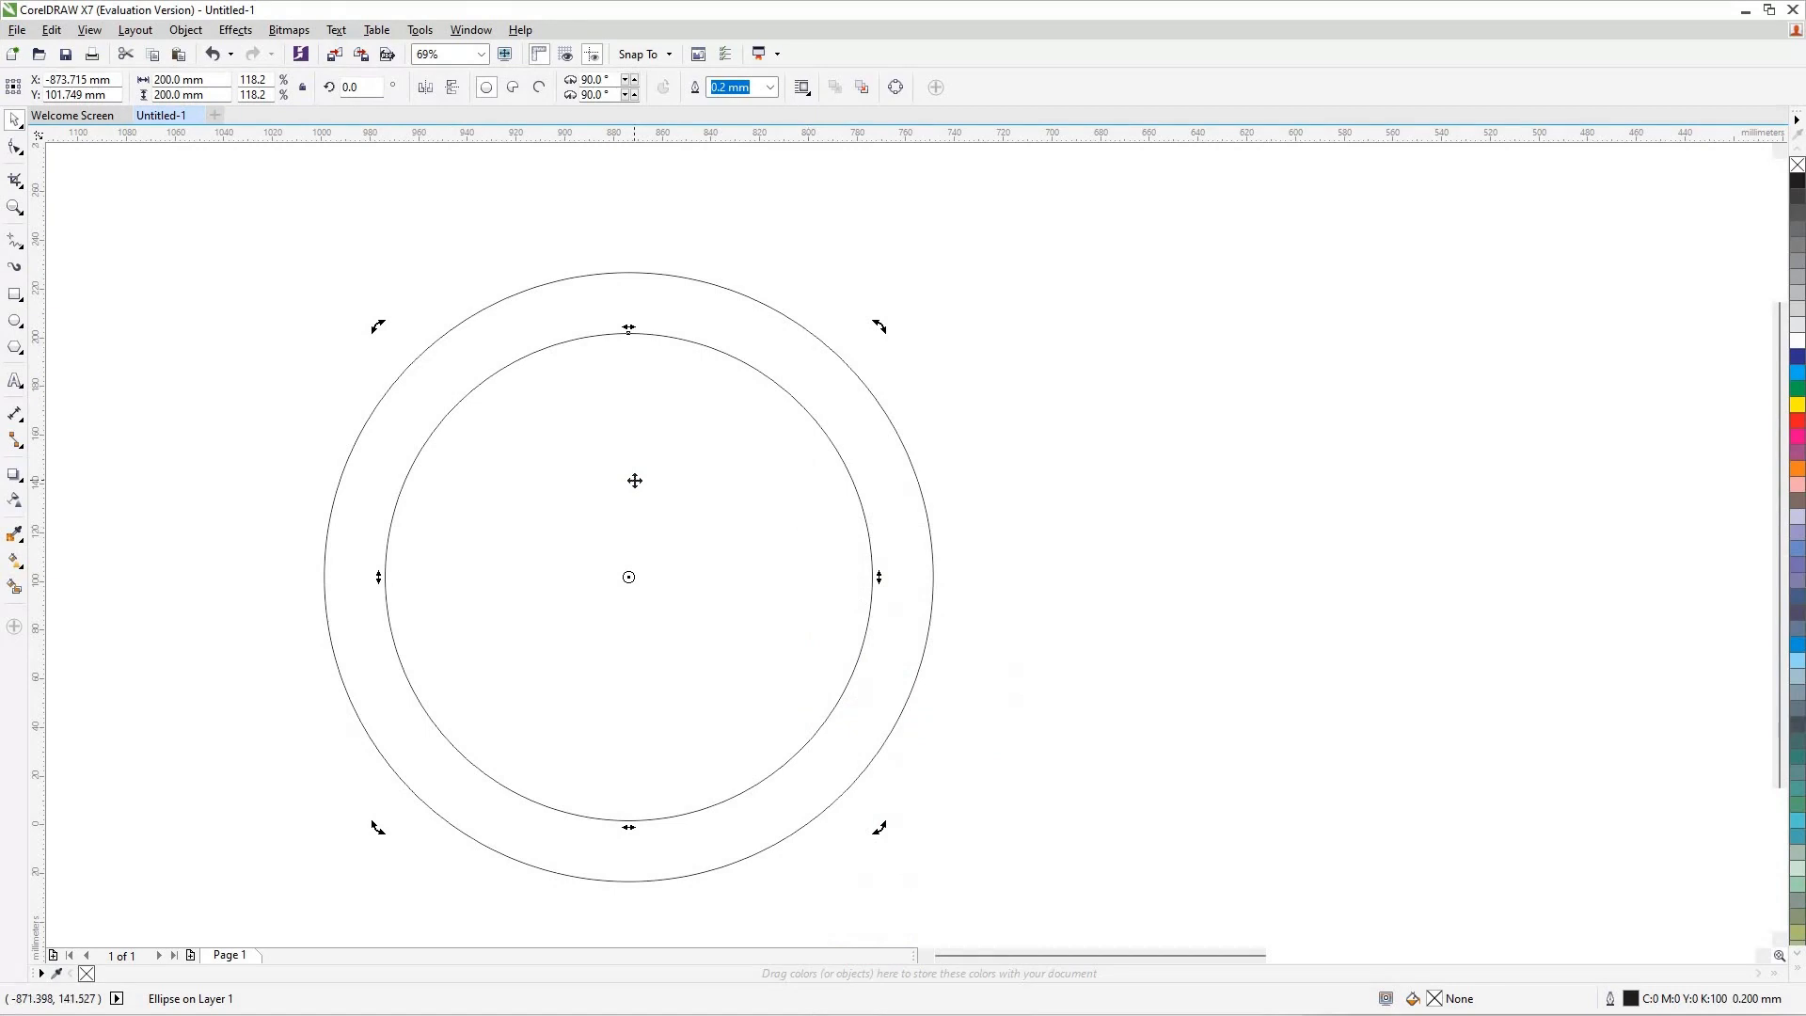
left_click(165, 79)
key("BackSpace")
key("BackSpace")
type("1")
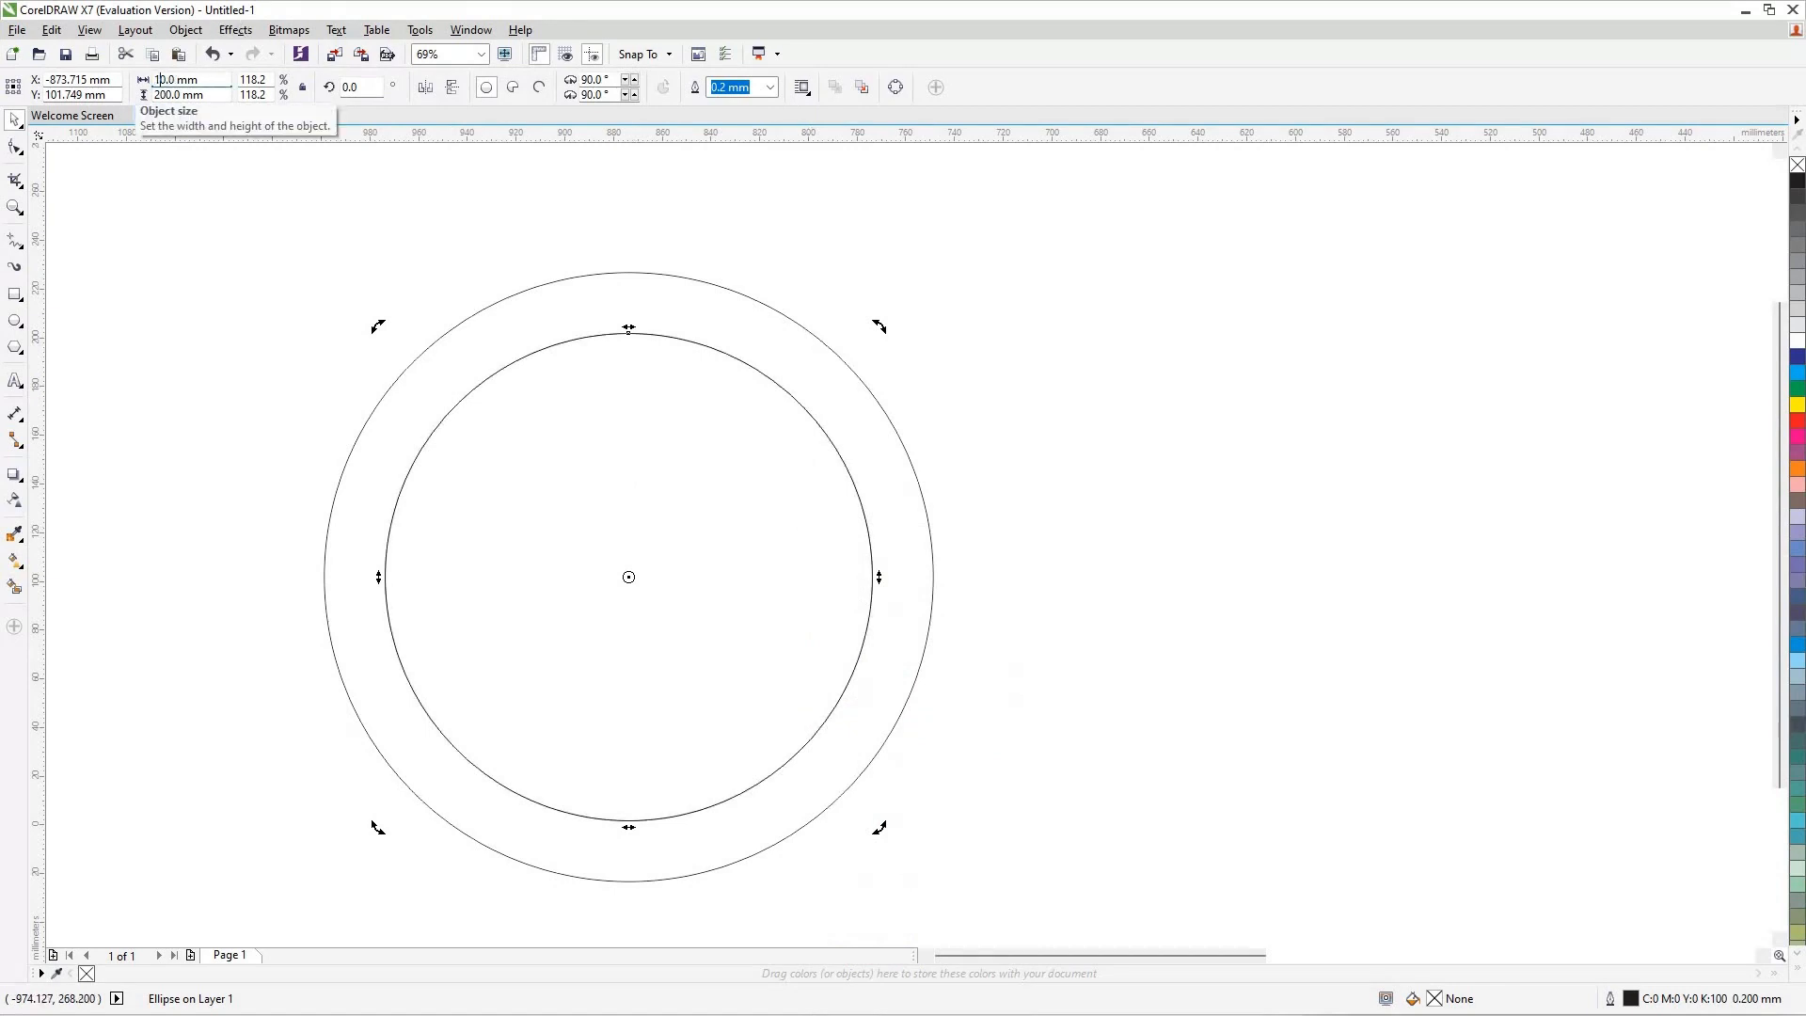
type("5")
left_click(165, 94)
key("BackSpace")
key("BackSpace")
type("1")
key("Return")
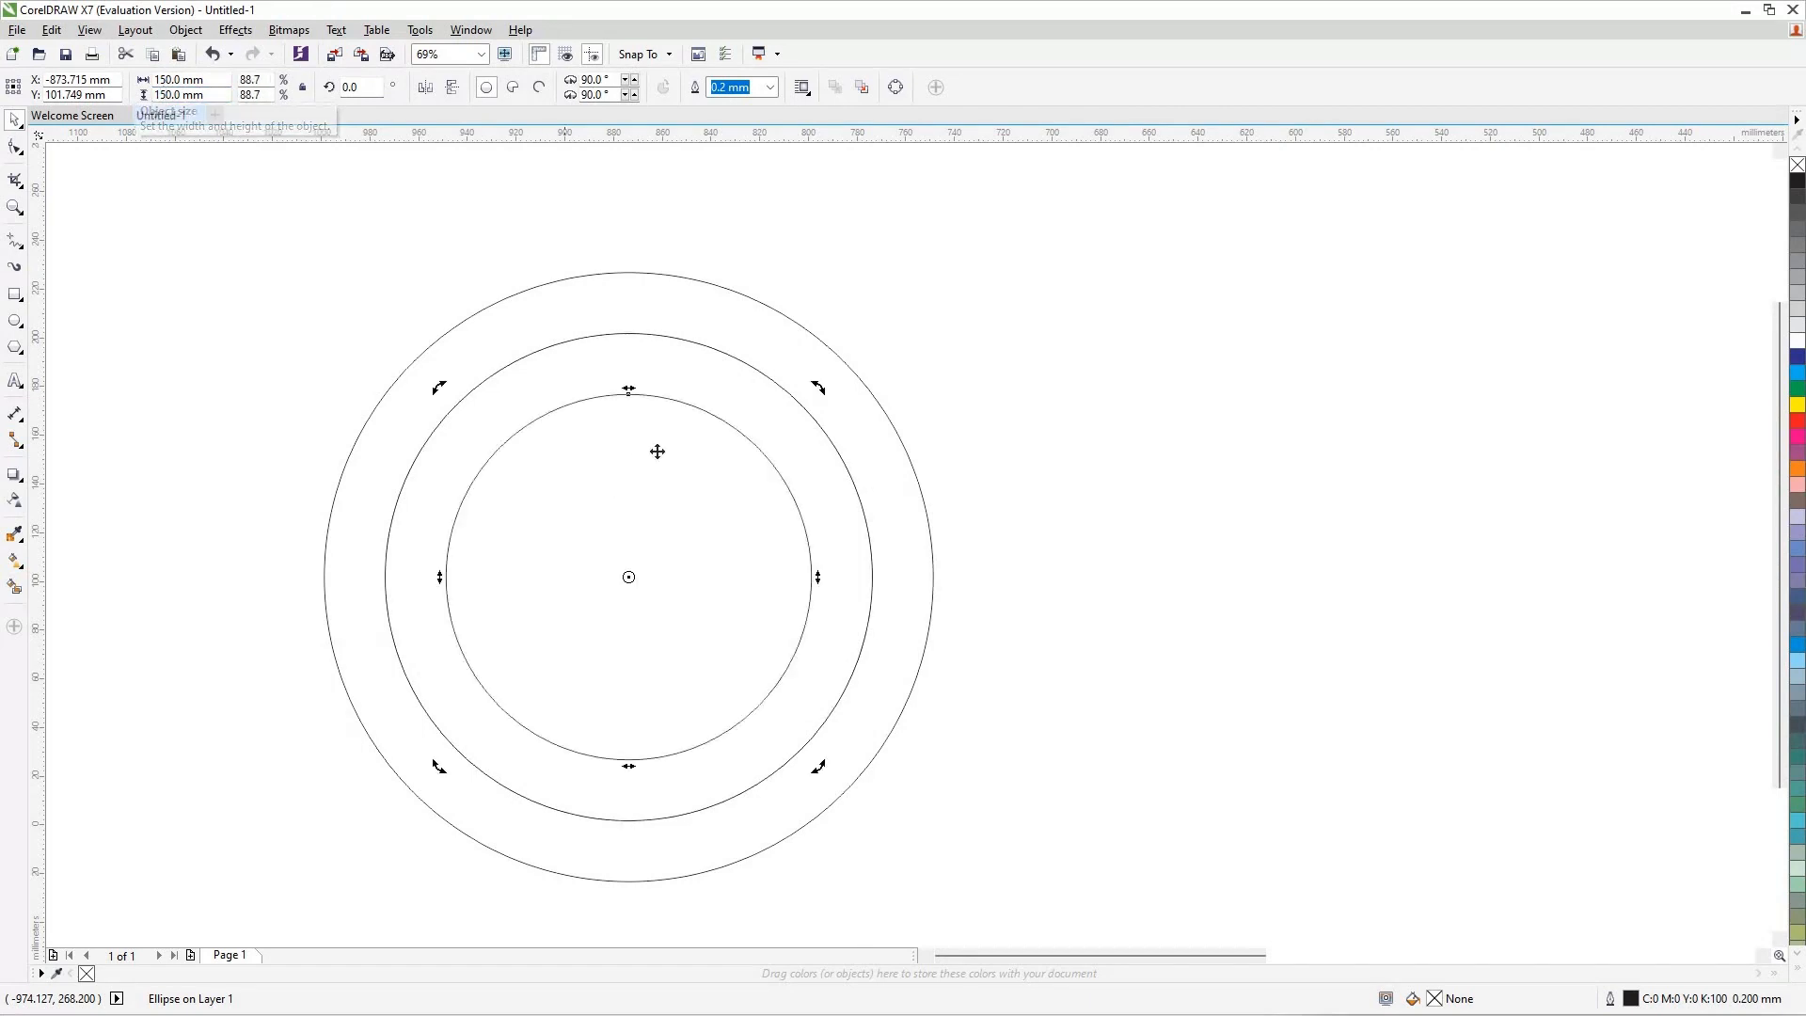
Step: Duplicate the 150 mm circle in place and resize the copy to 100 mm wide and high
right_click(757, 651)
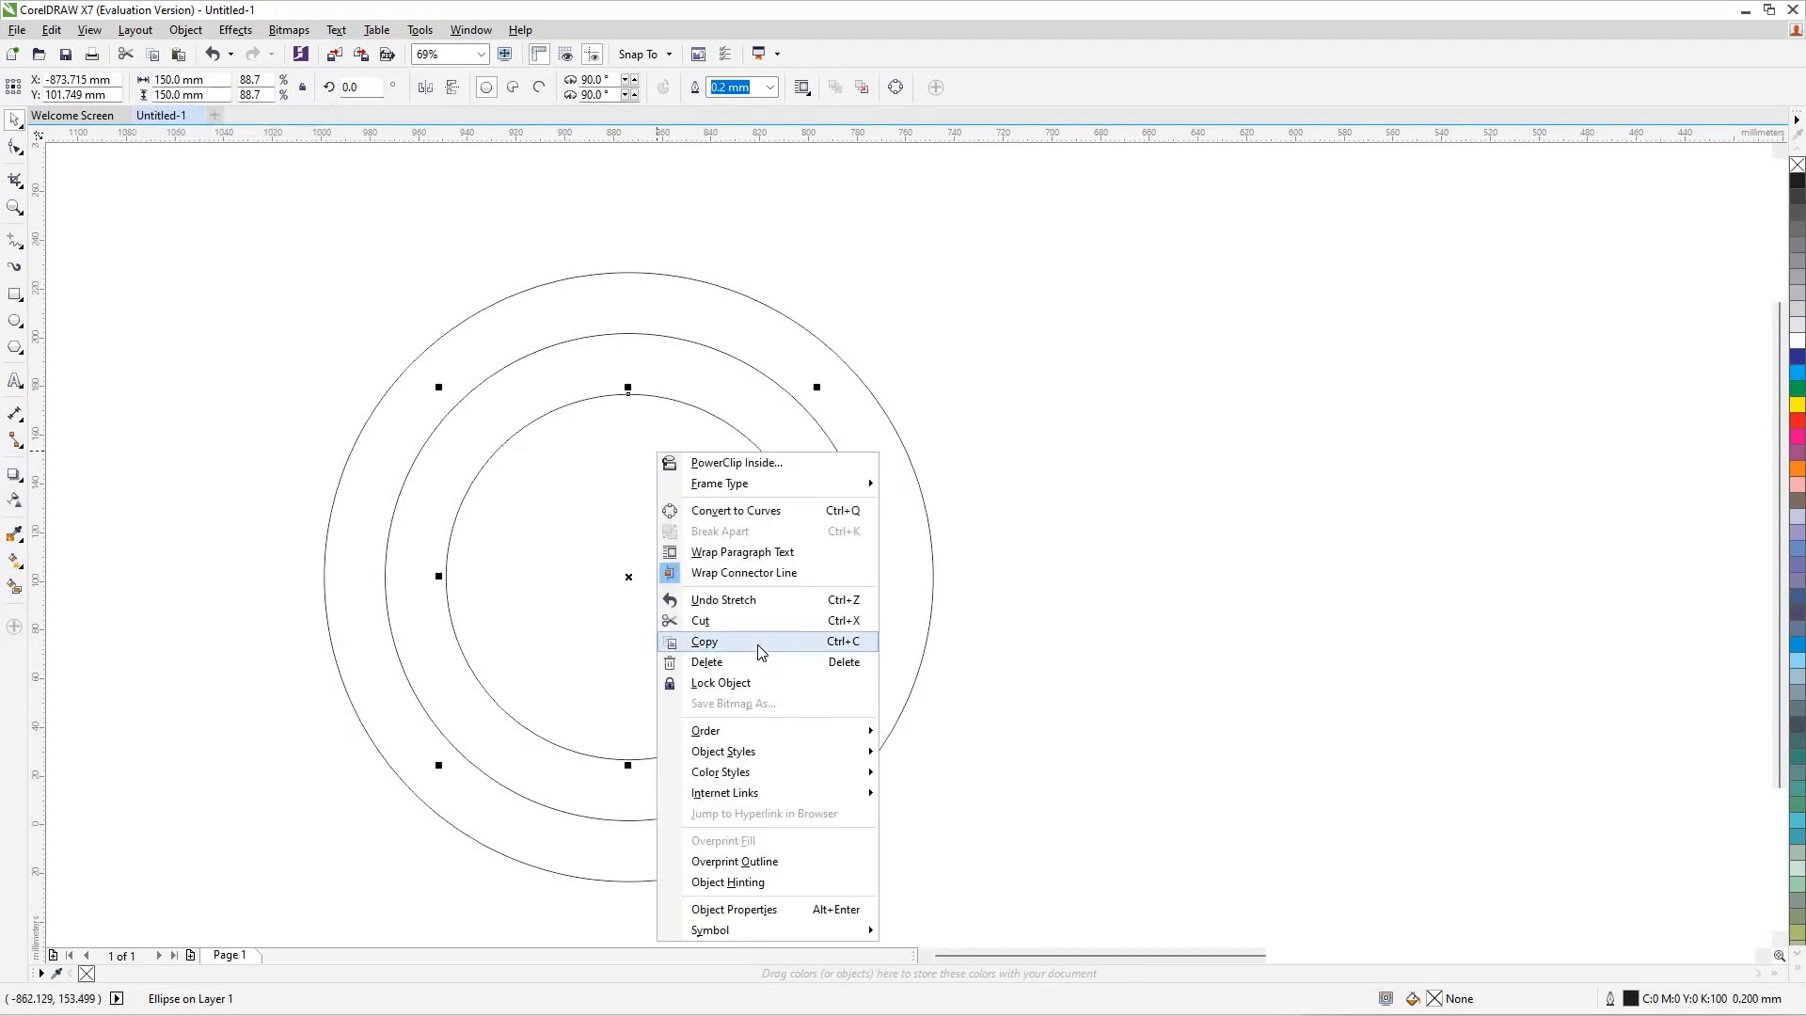
key("Escape")
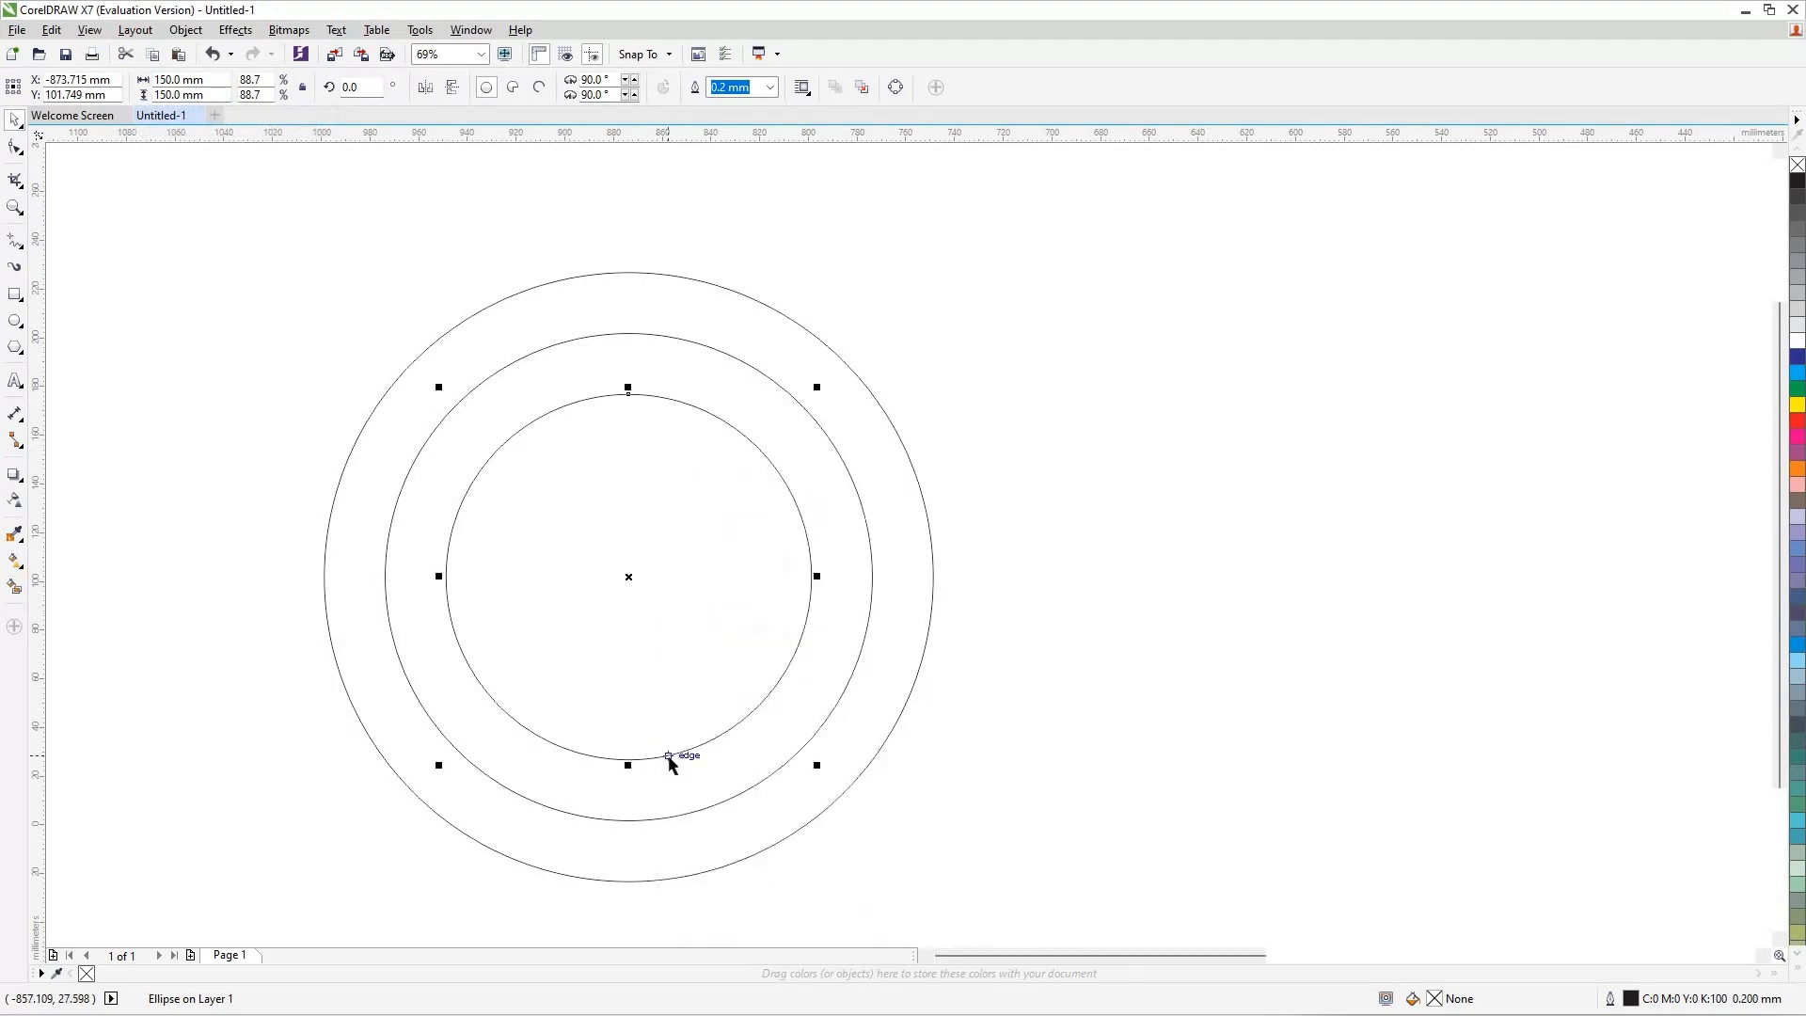
left_click(179, 56)
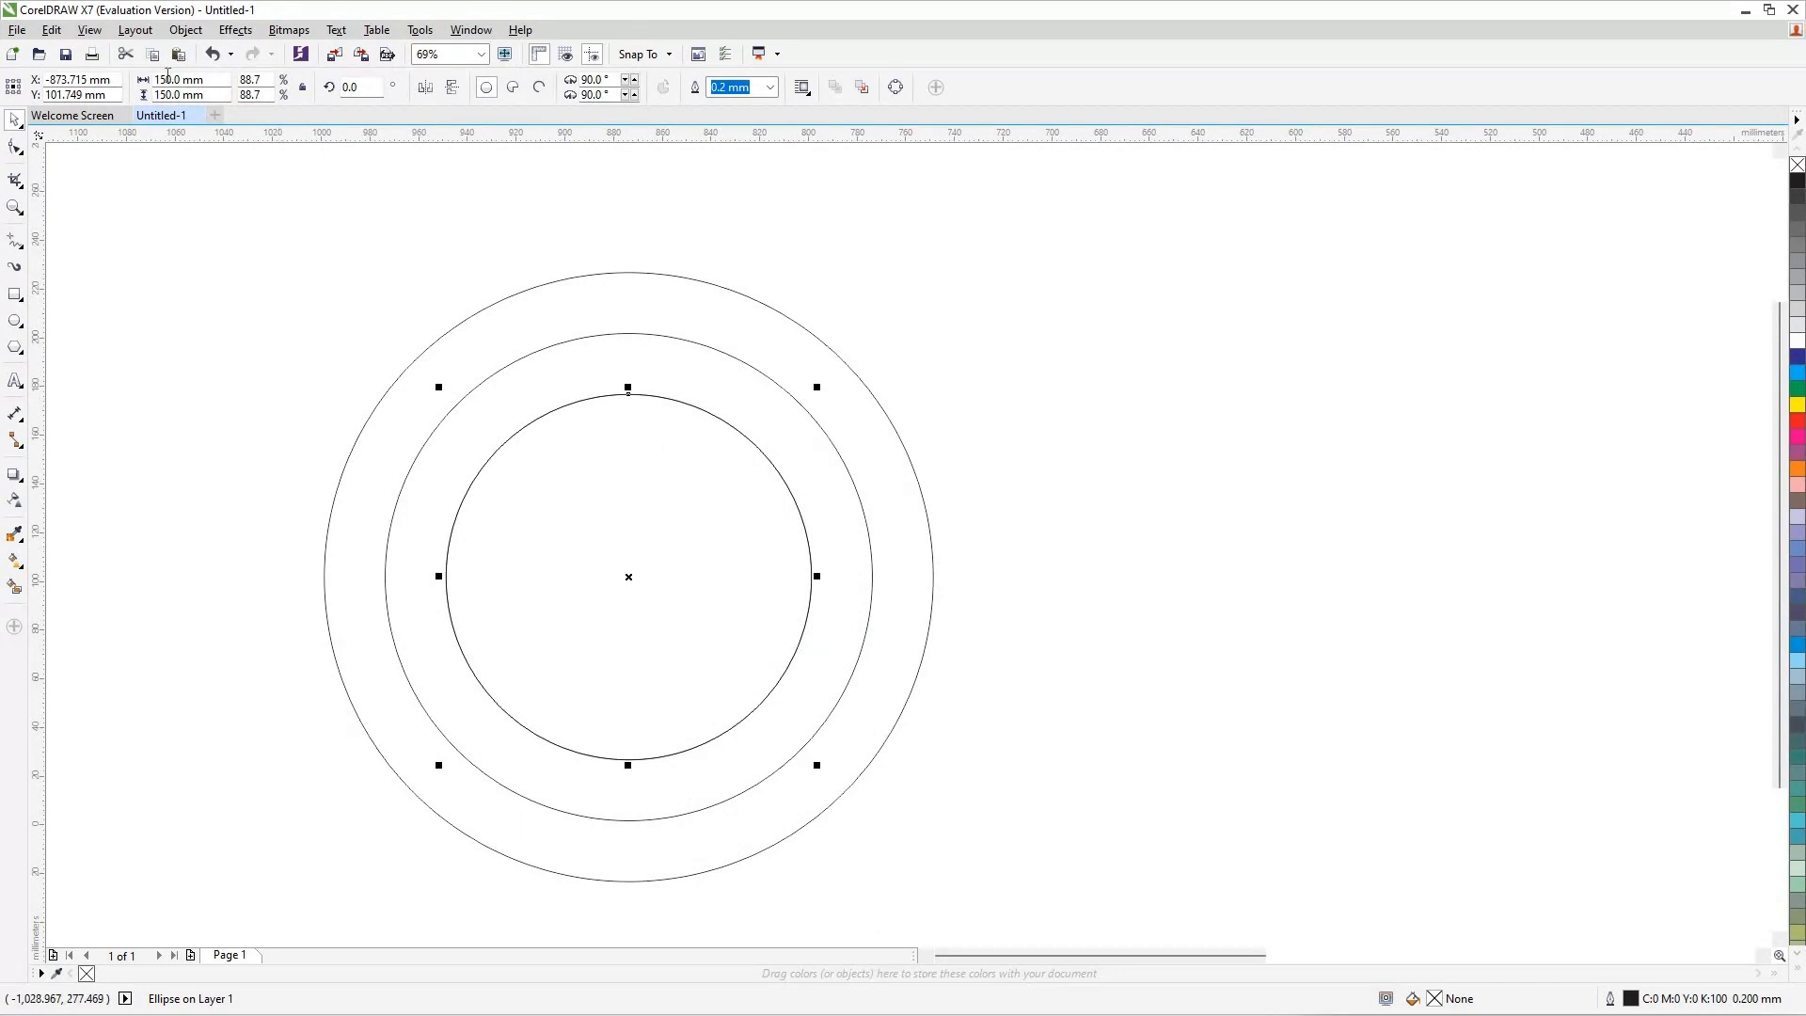
left_click(166, 79)
key("BackSpace")
type("0")
left_click(167, 95)
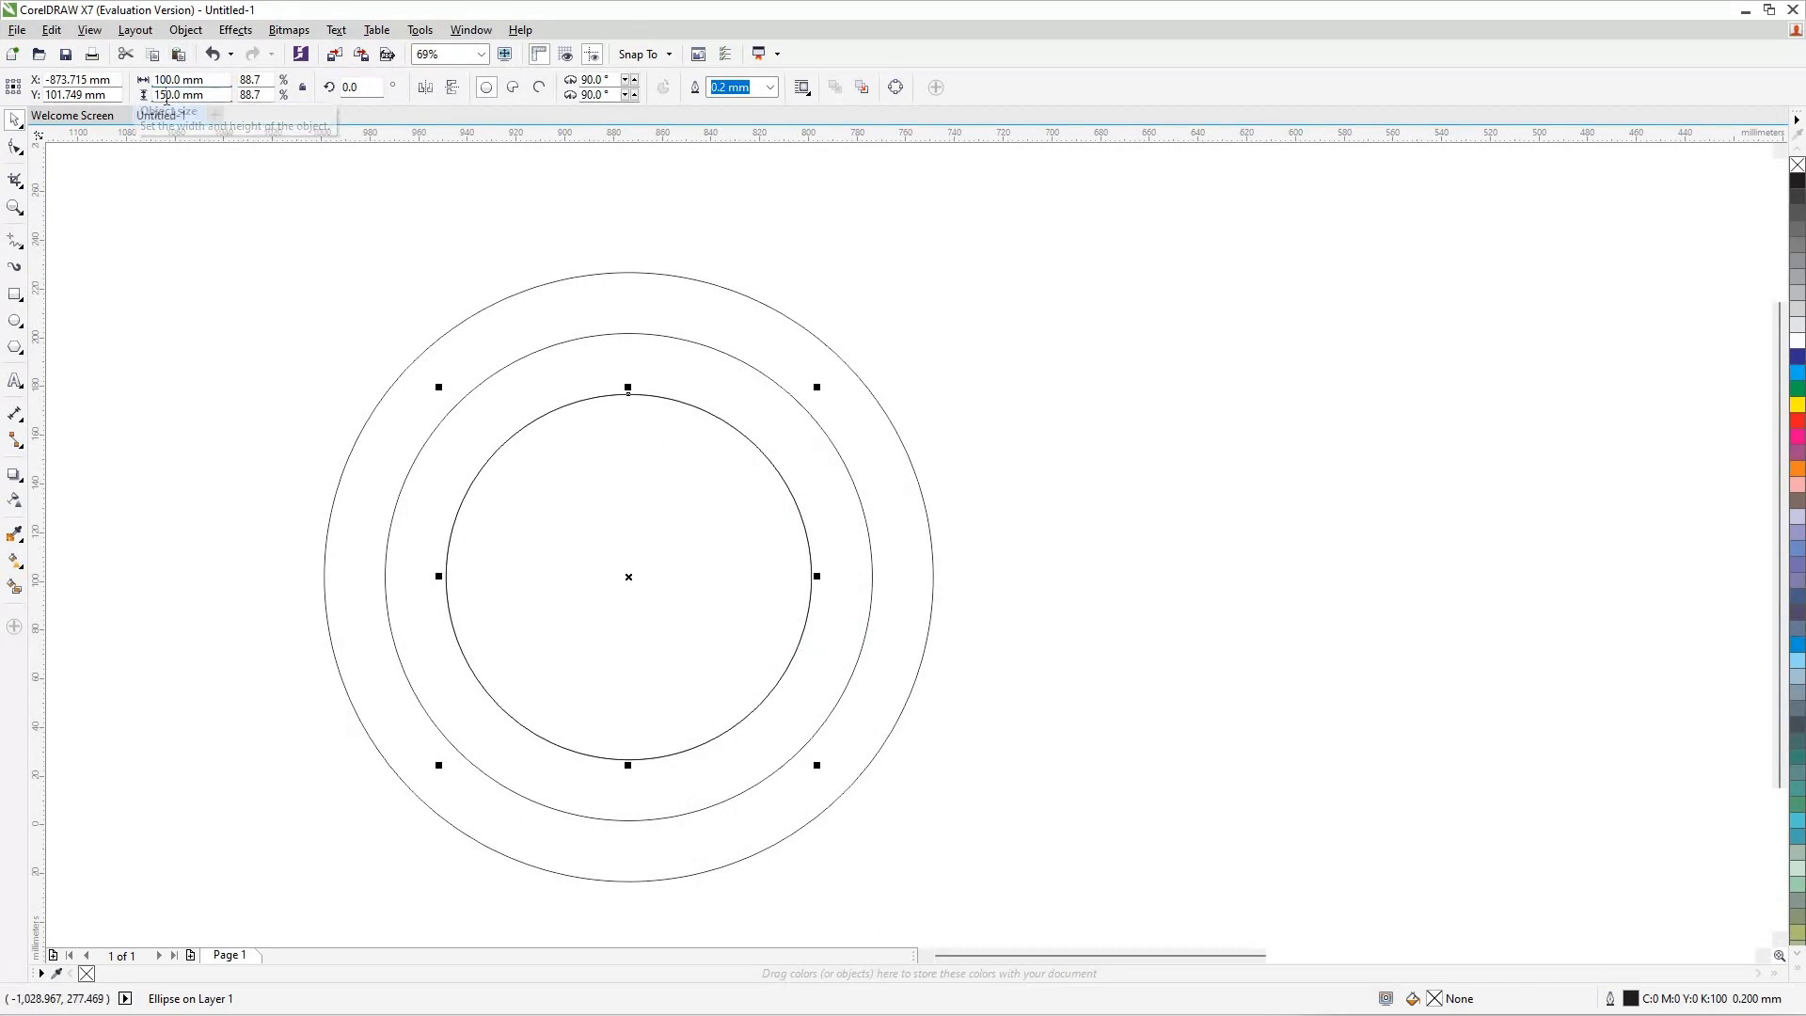
key("BackSpace")
type("0")
key("Return")
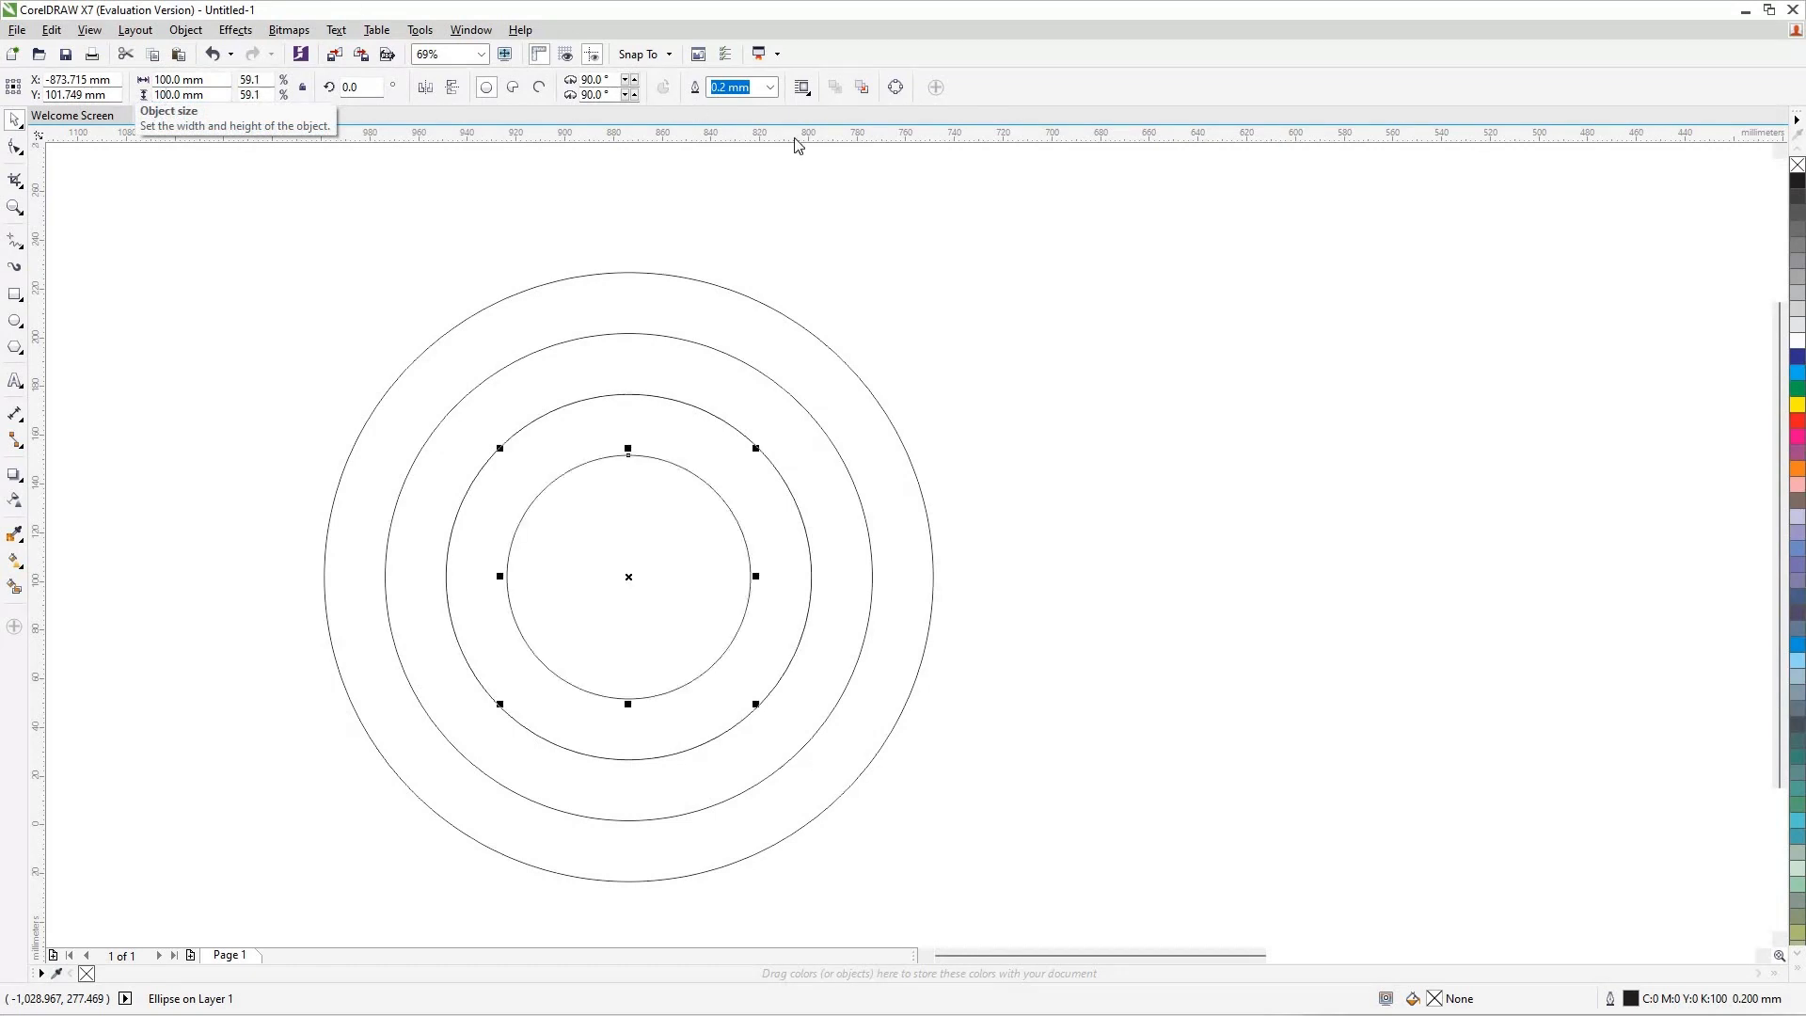
Step: Align all four concentric circles by their top edges so they touch at one point
left_click(1084, 358)
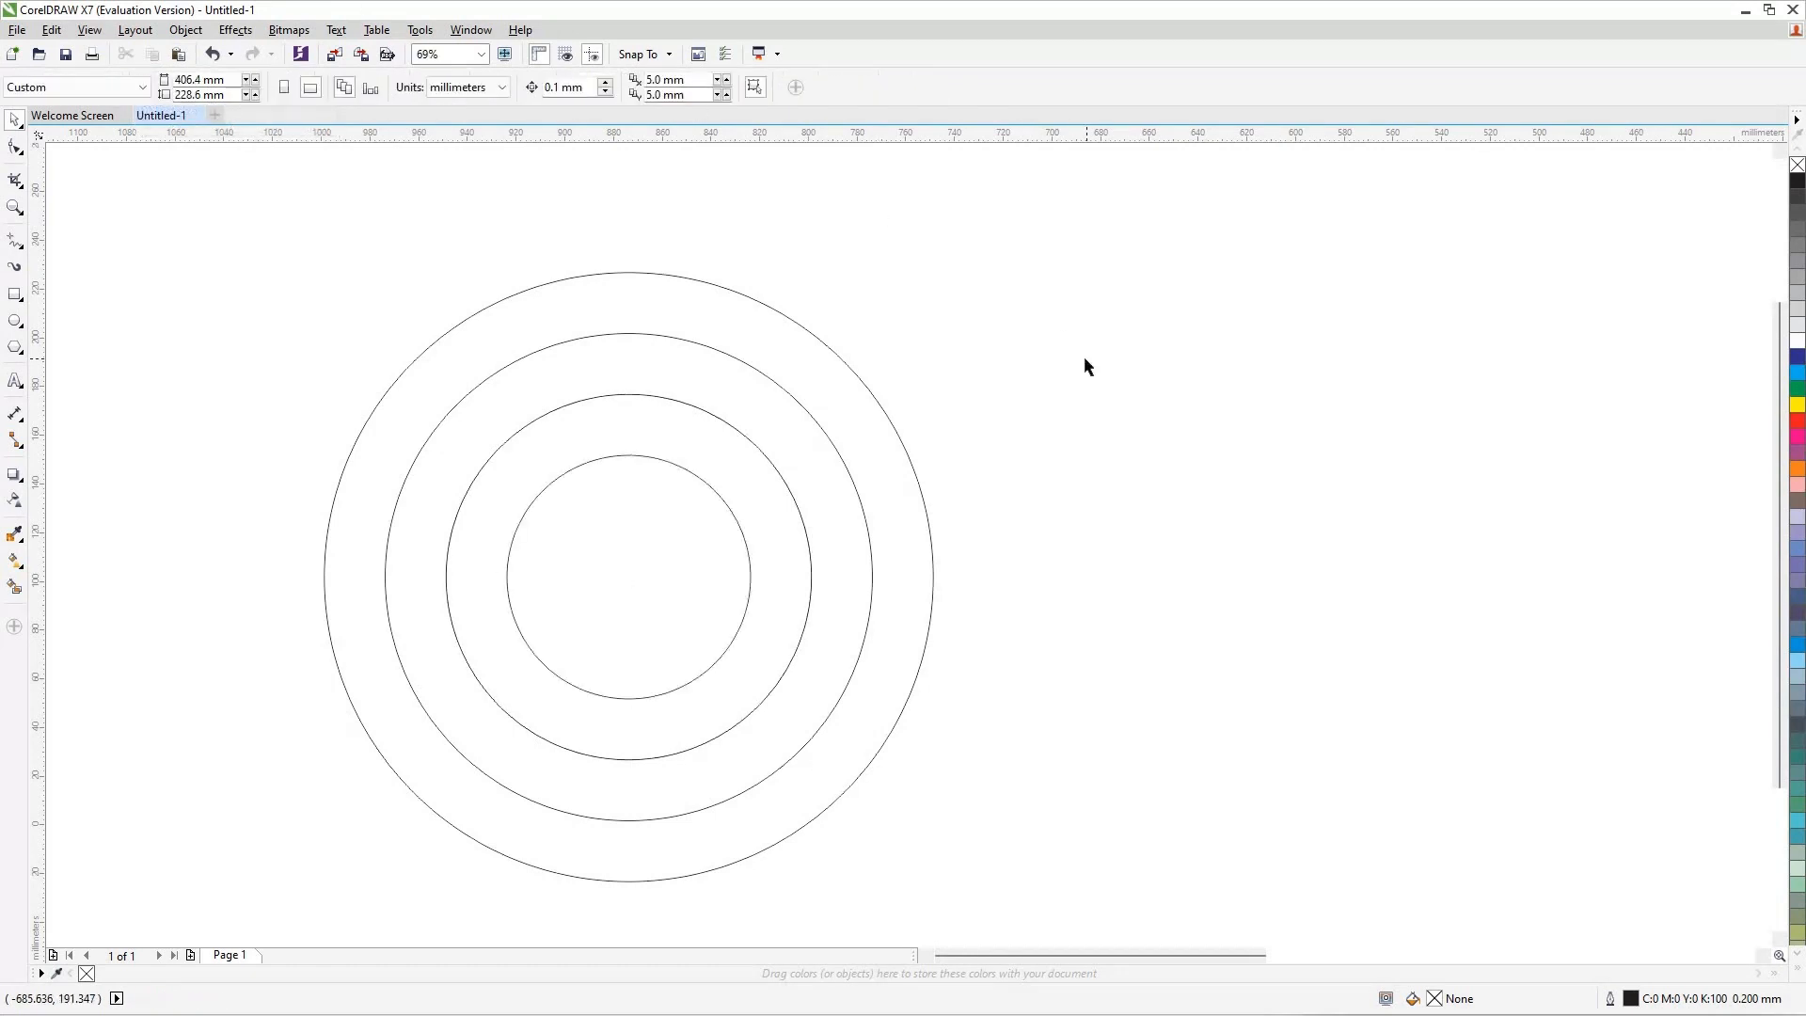
key("ctrl+a")
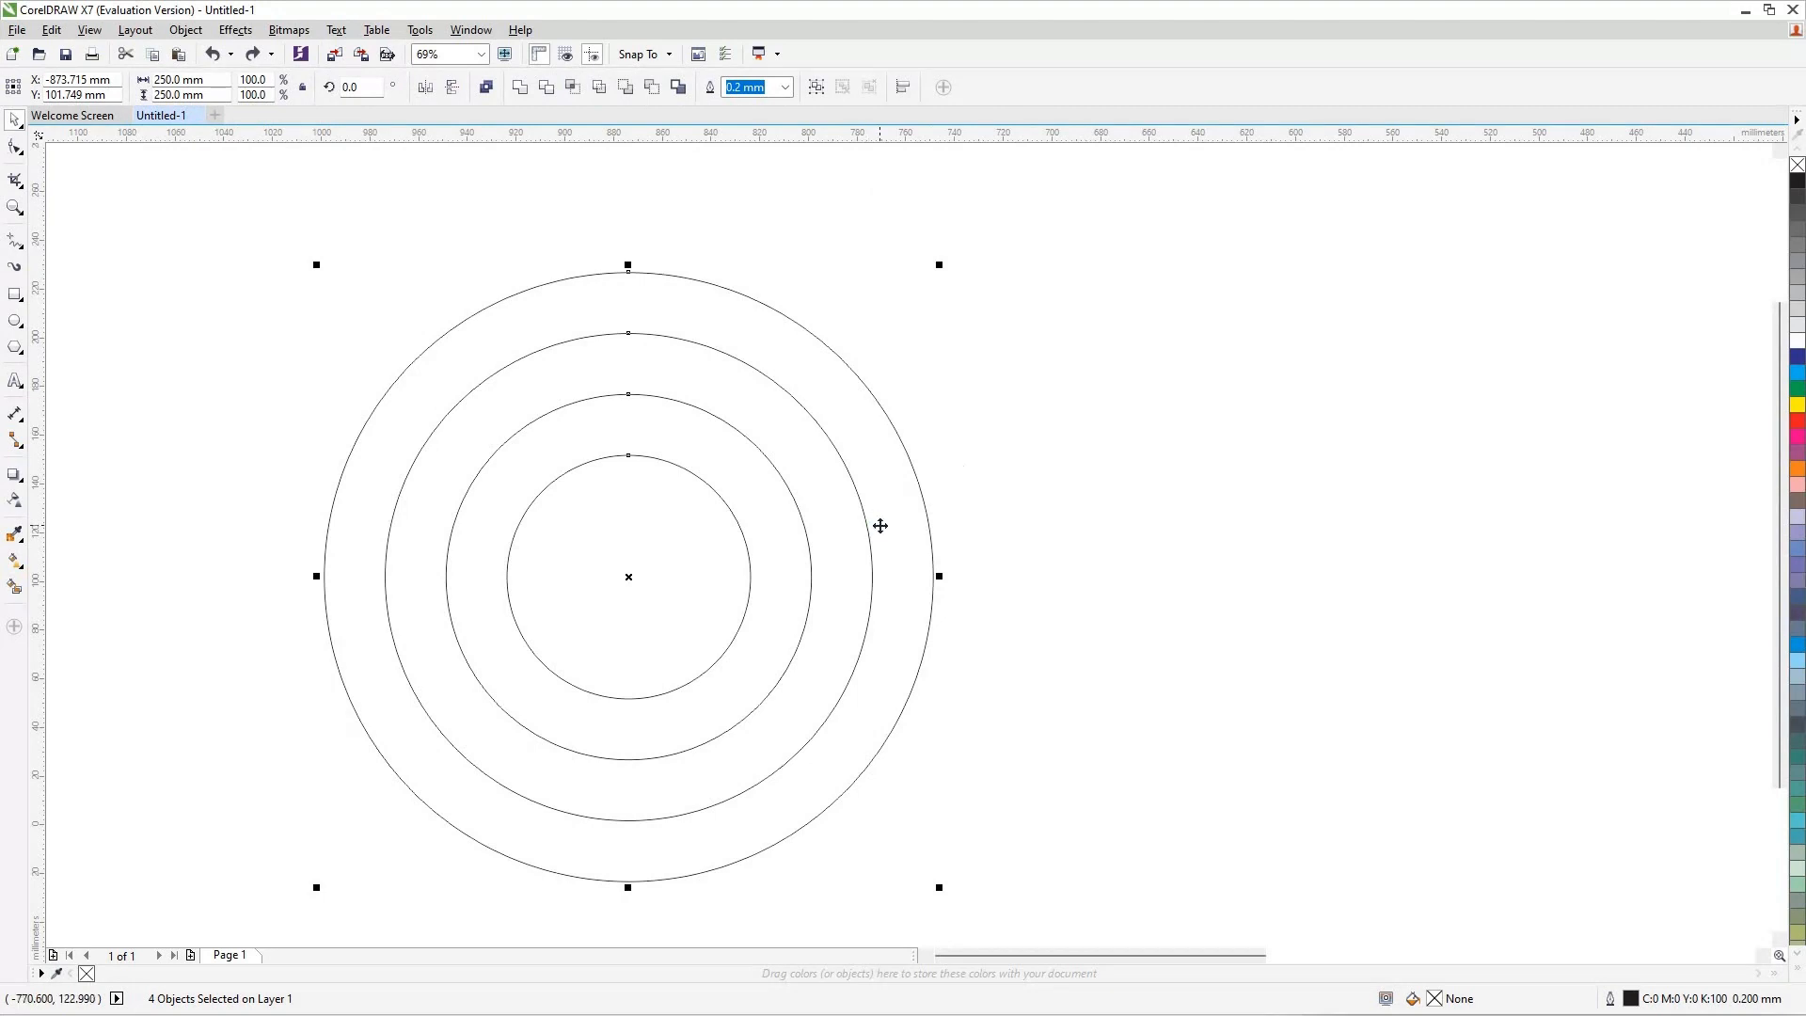
key("t")
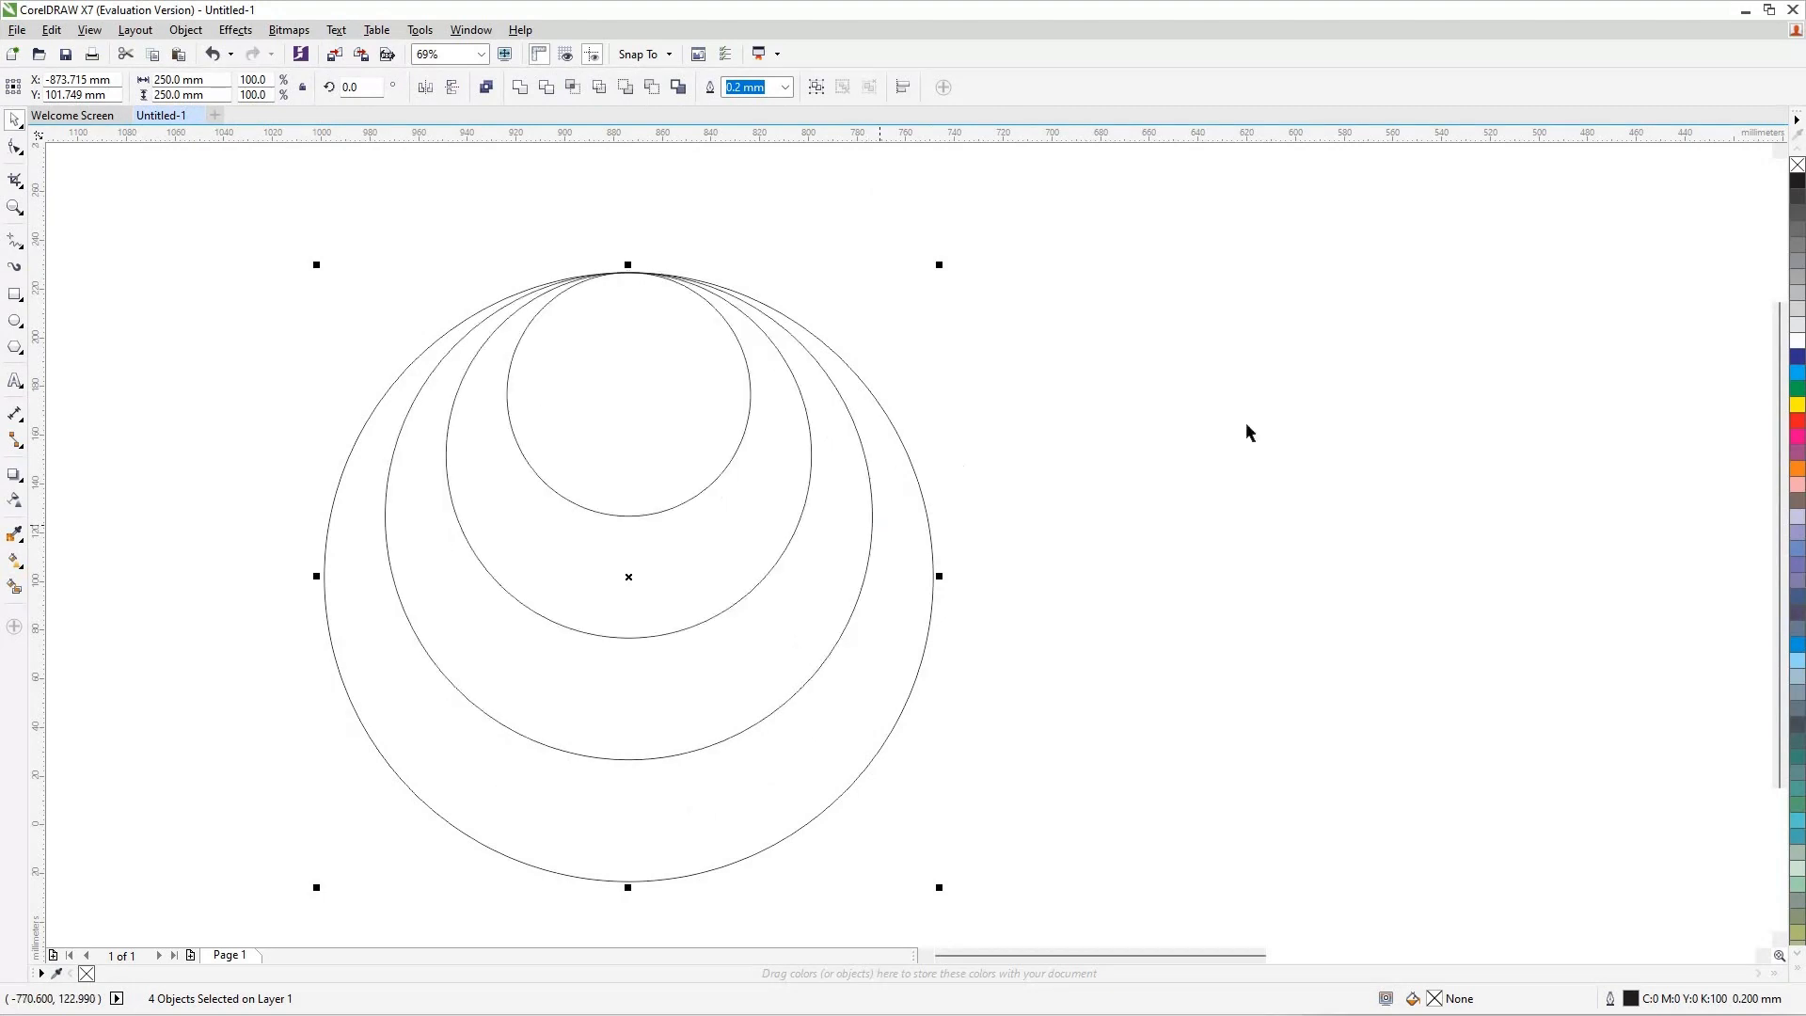
left_click(1199, 444)
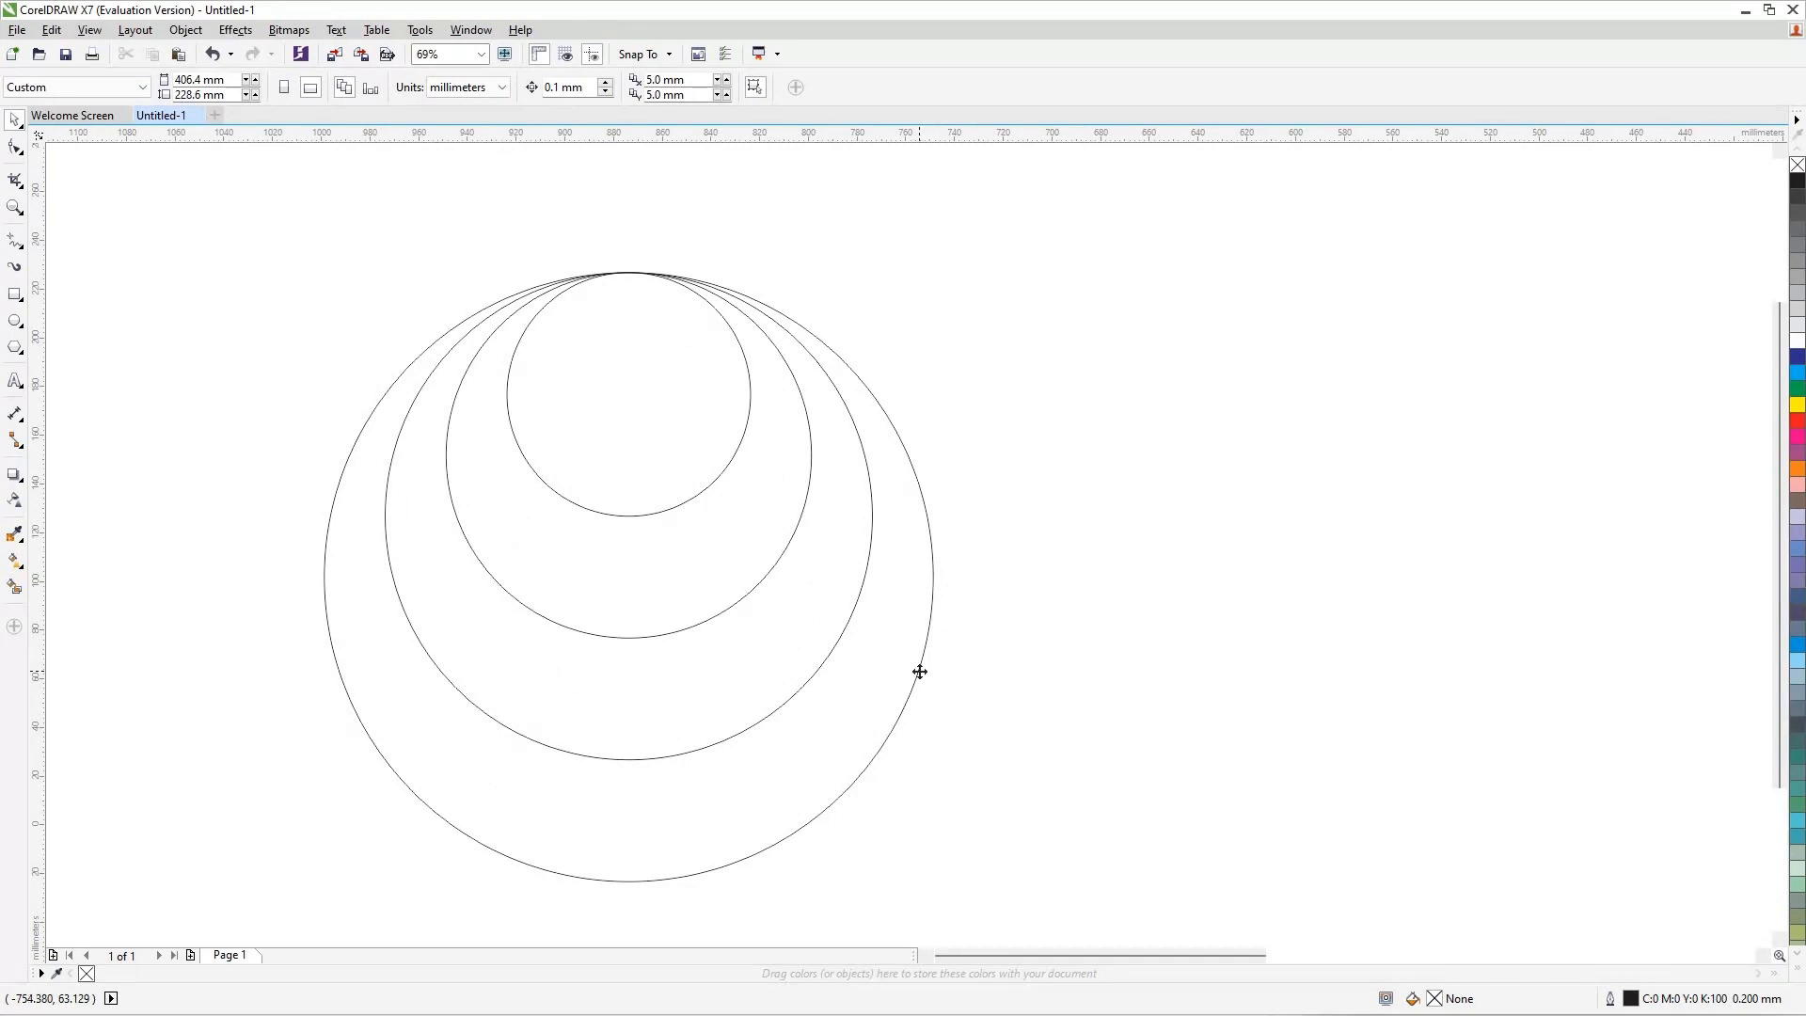
Step: Create a copy of the 250 mm circle rotated 60° about the point where all the circles touch
left_click(920, 675)
left_click(922, 673)
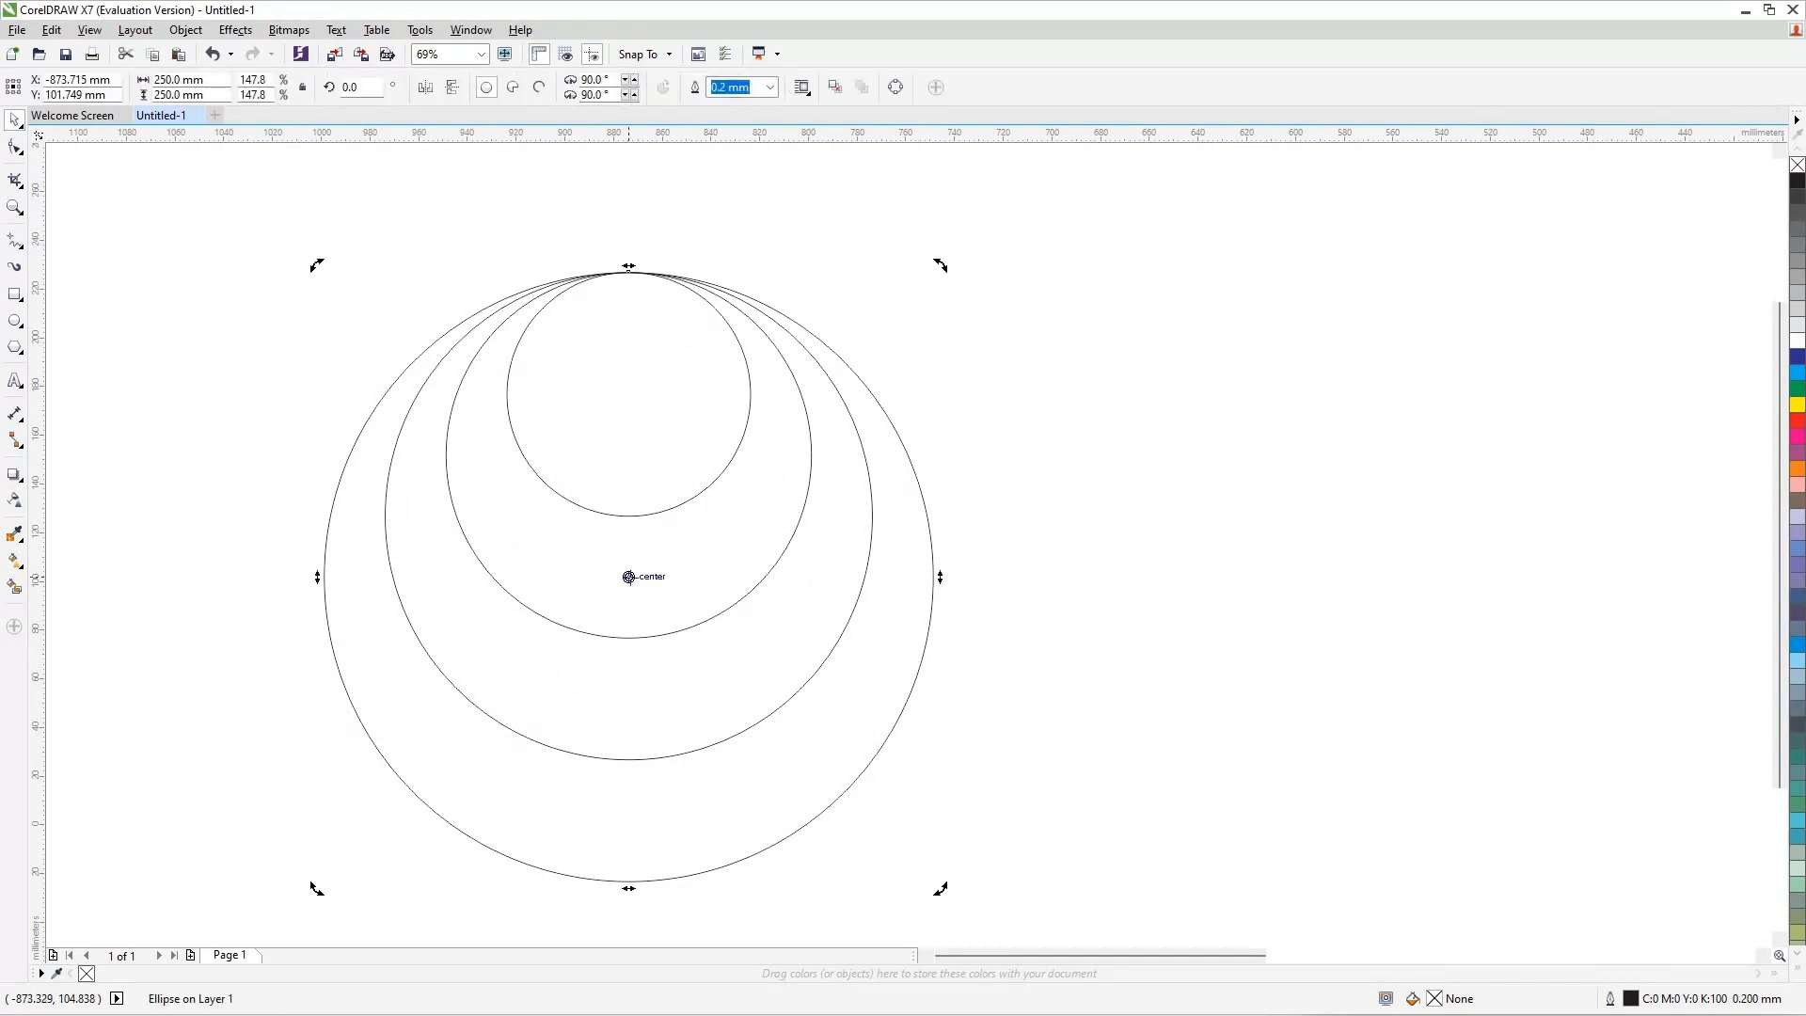
mouse_move(638, 280)
left_mouse_down()
mouse_move(624, 311)
mouse_move(629, 271)
left_mouse_up()
left_click_drag(942, 887, 1031, 787)
key("ctrl+z")
left_click_drag(939, 891, 1247, 596)
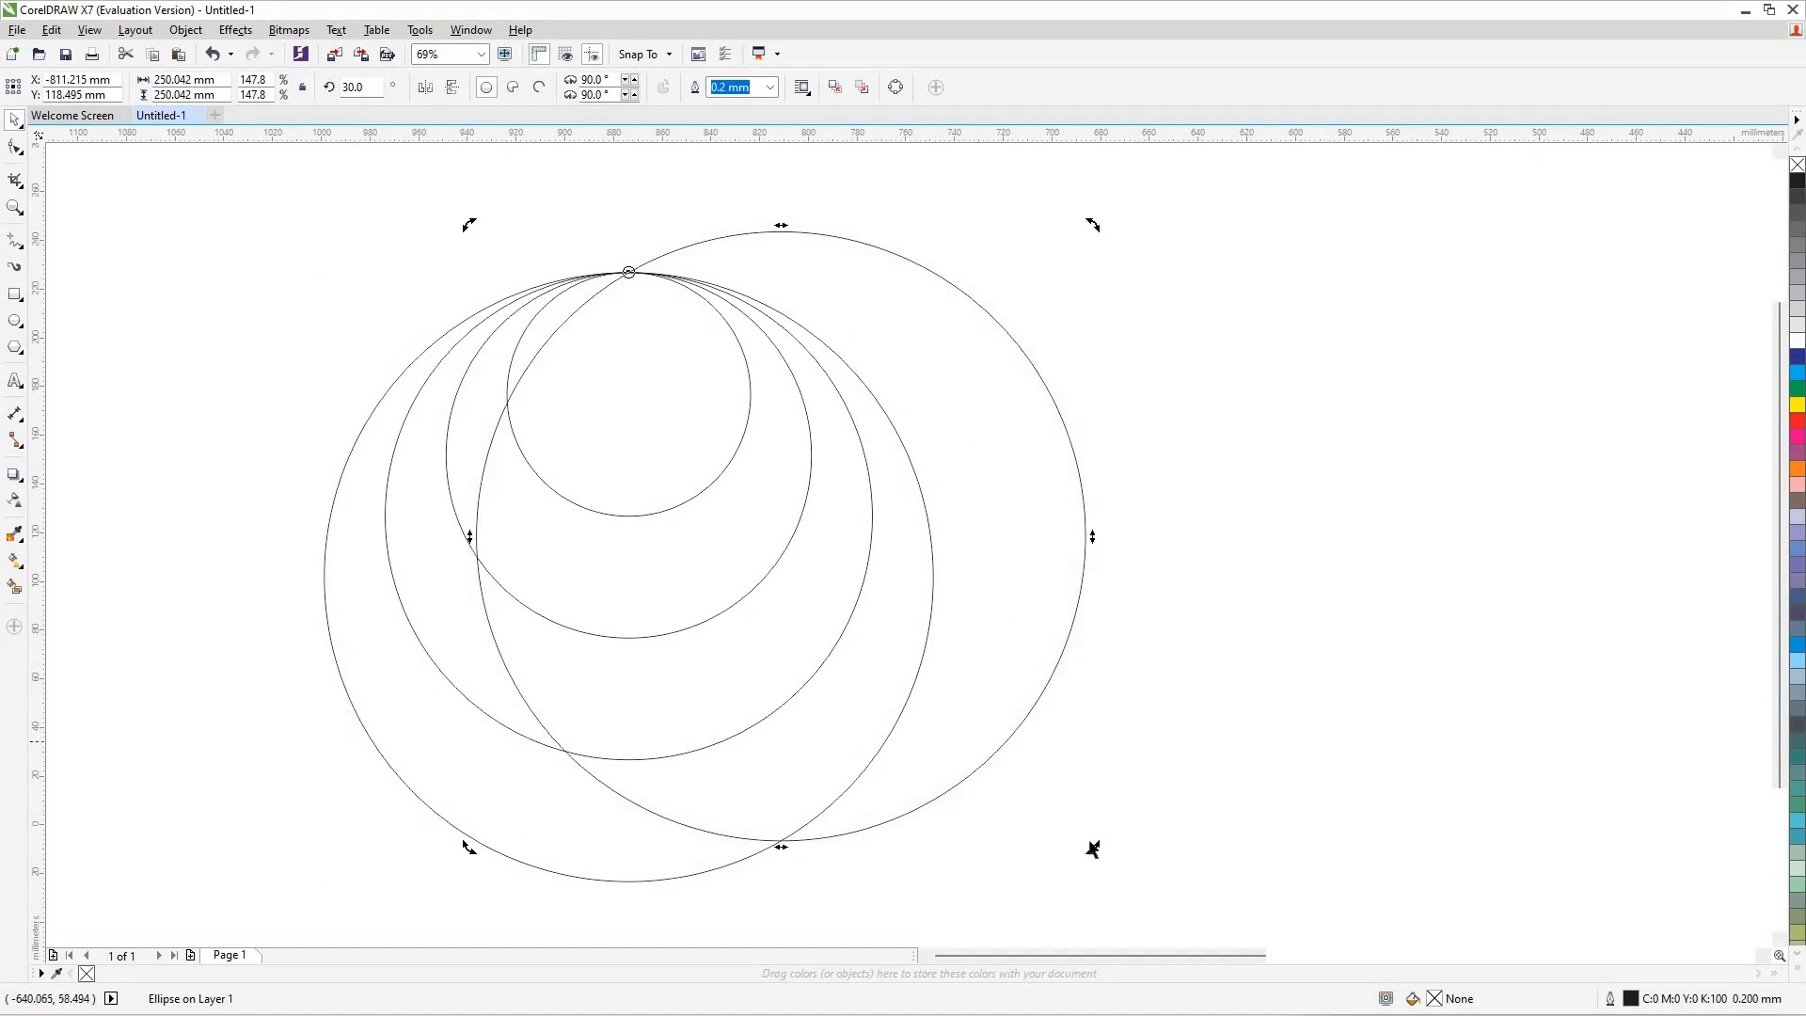
left_click_drag(1099, 840, 1251, 584)
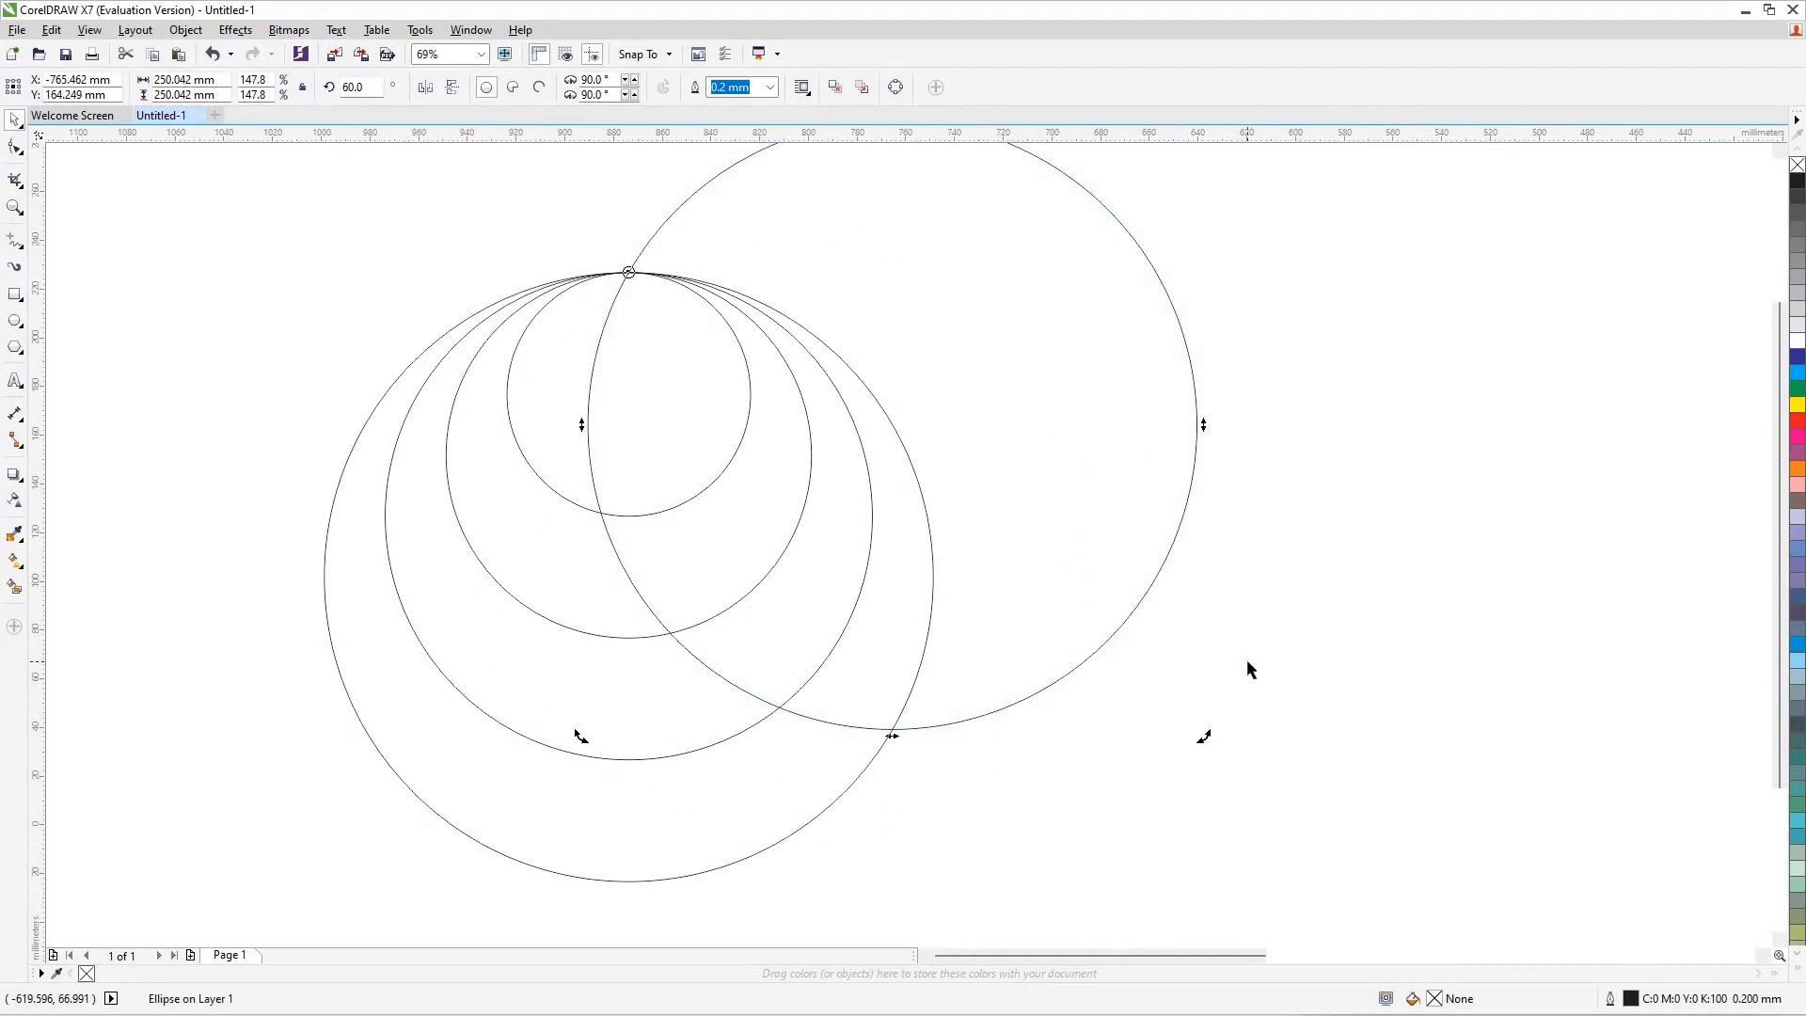
key("F4")
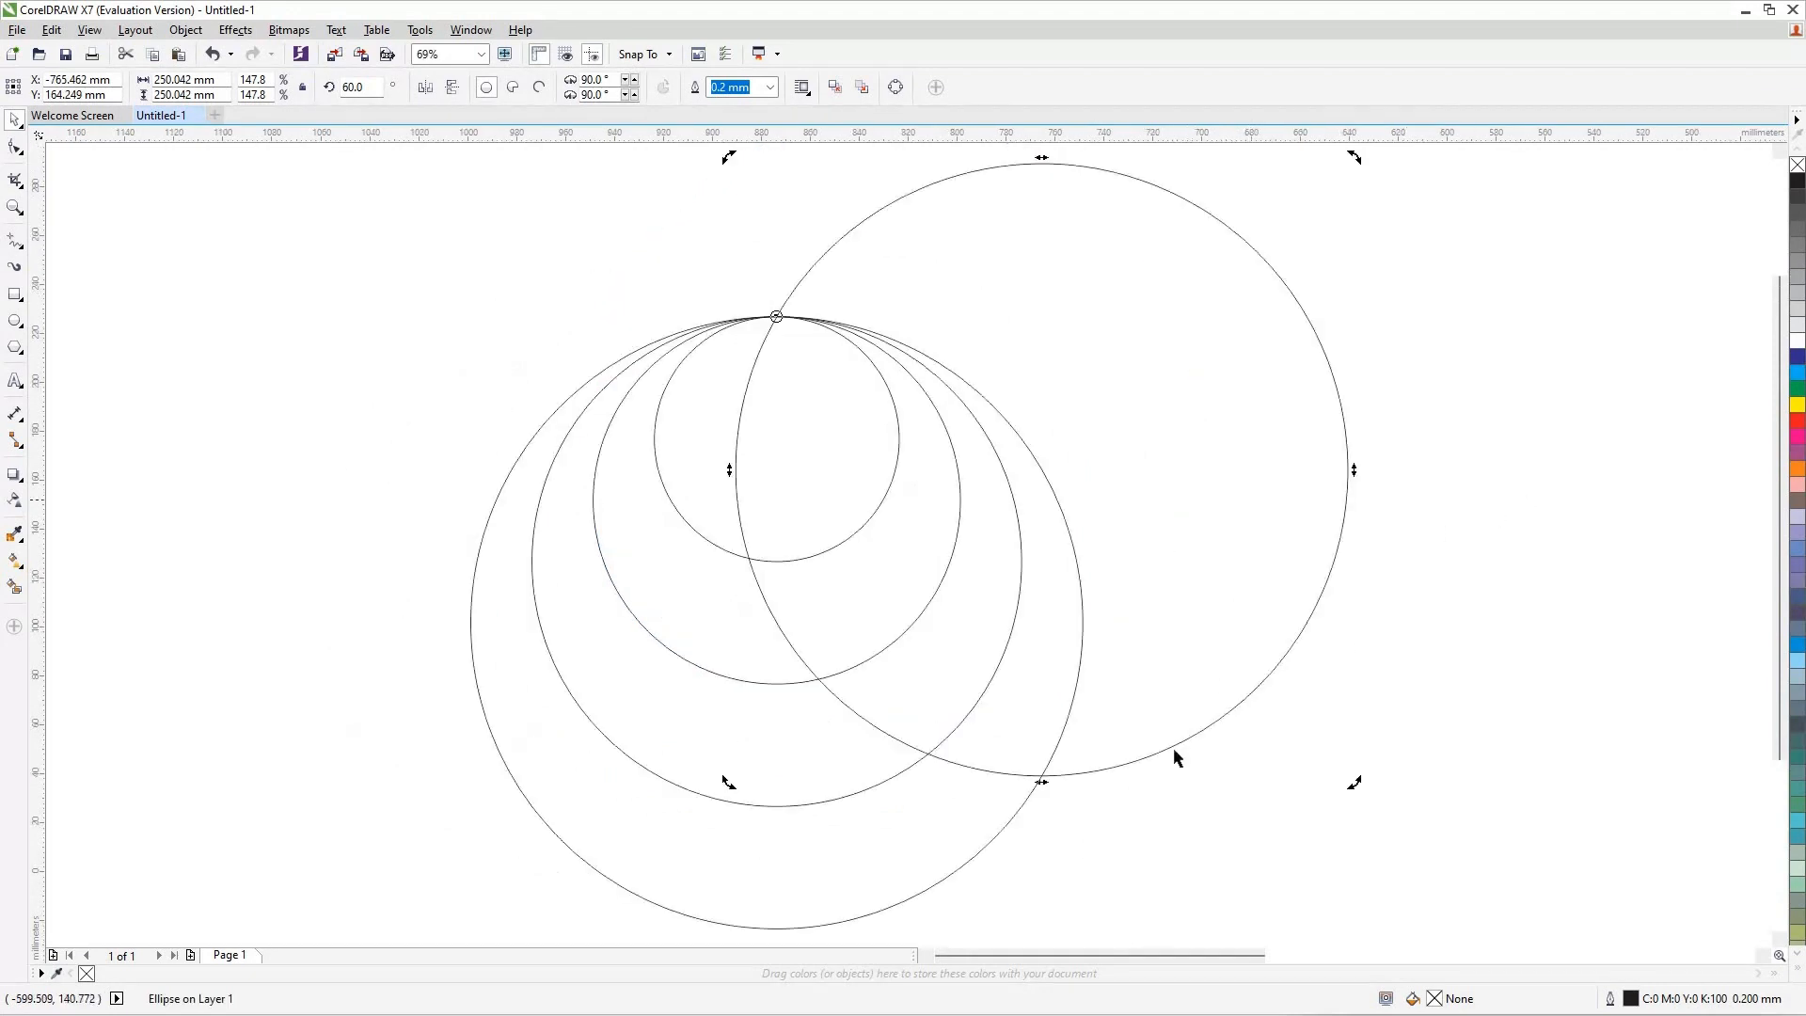
Step: Copy the two overlapping 250 mm circles together and place the copied pair to the right of the originals
left_click(996, 837)
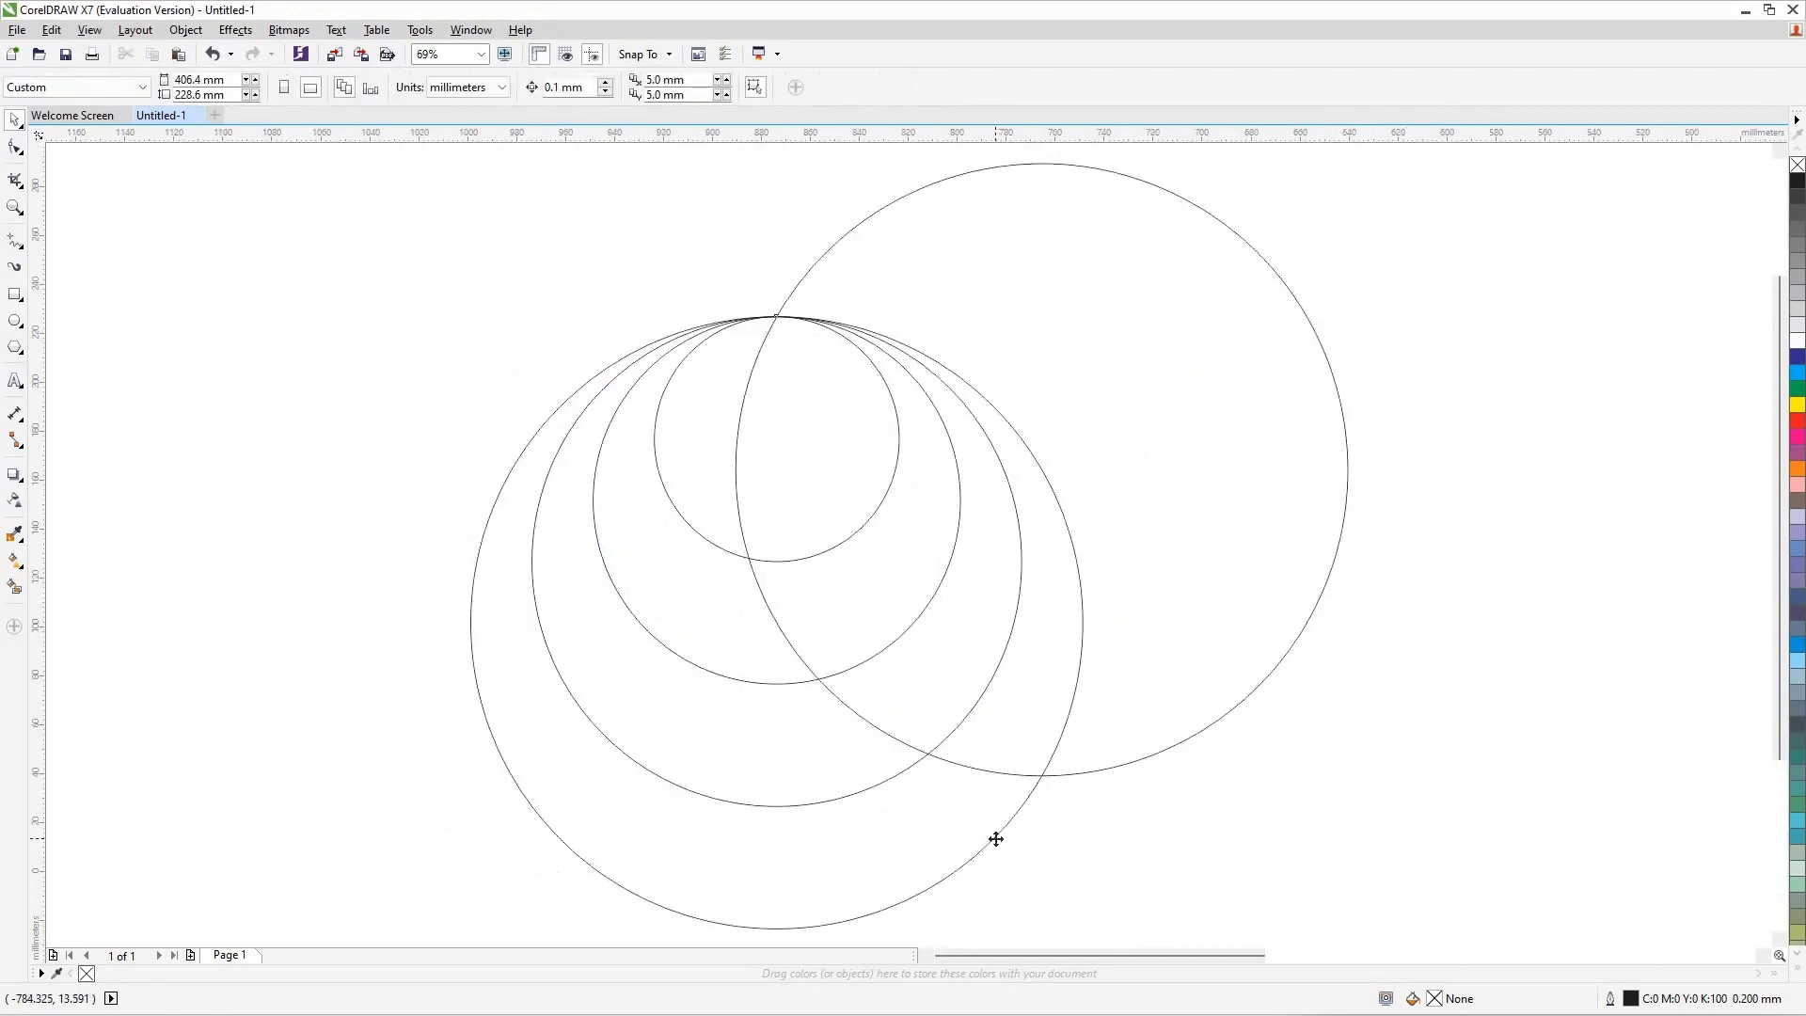
left_click(996, 838)
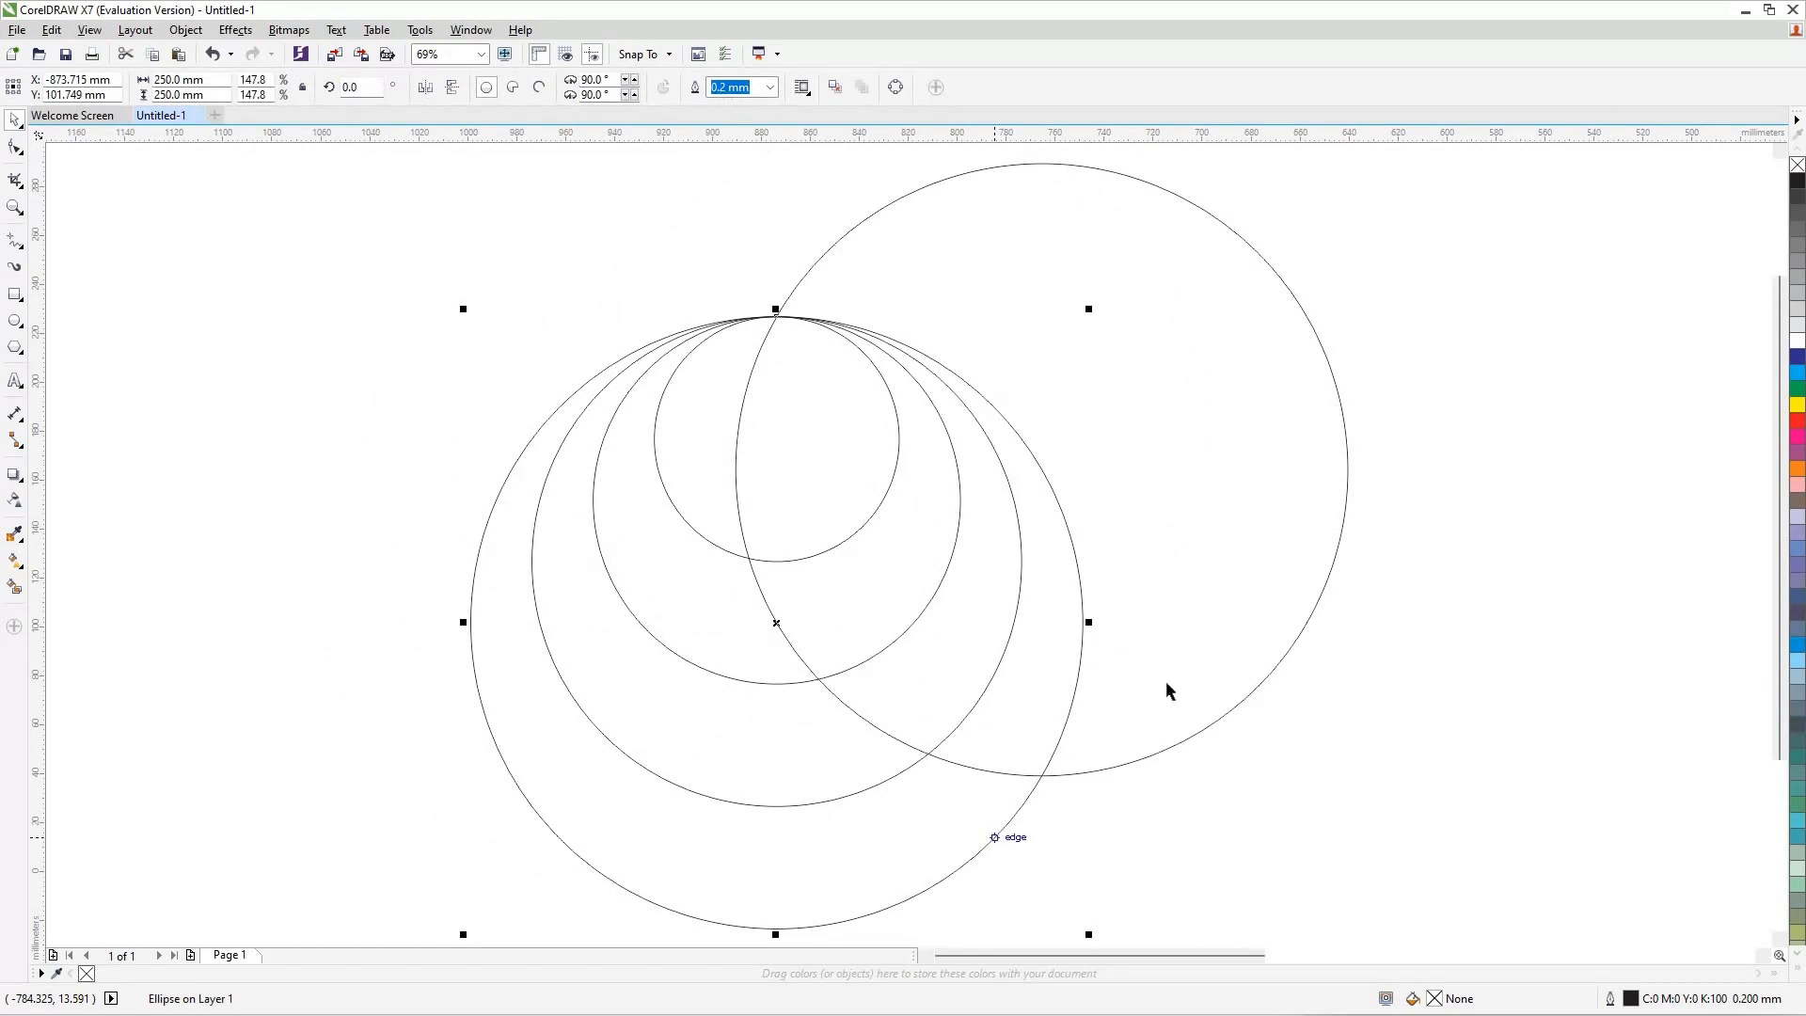
left_click(1274, 673, "shift")
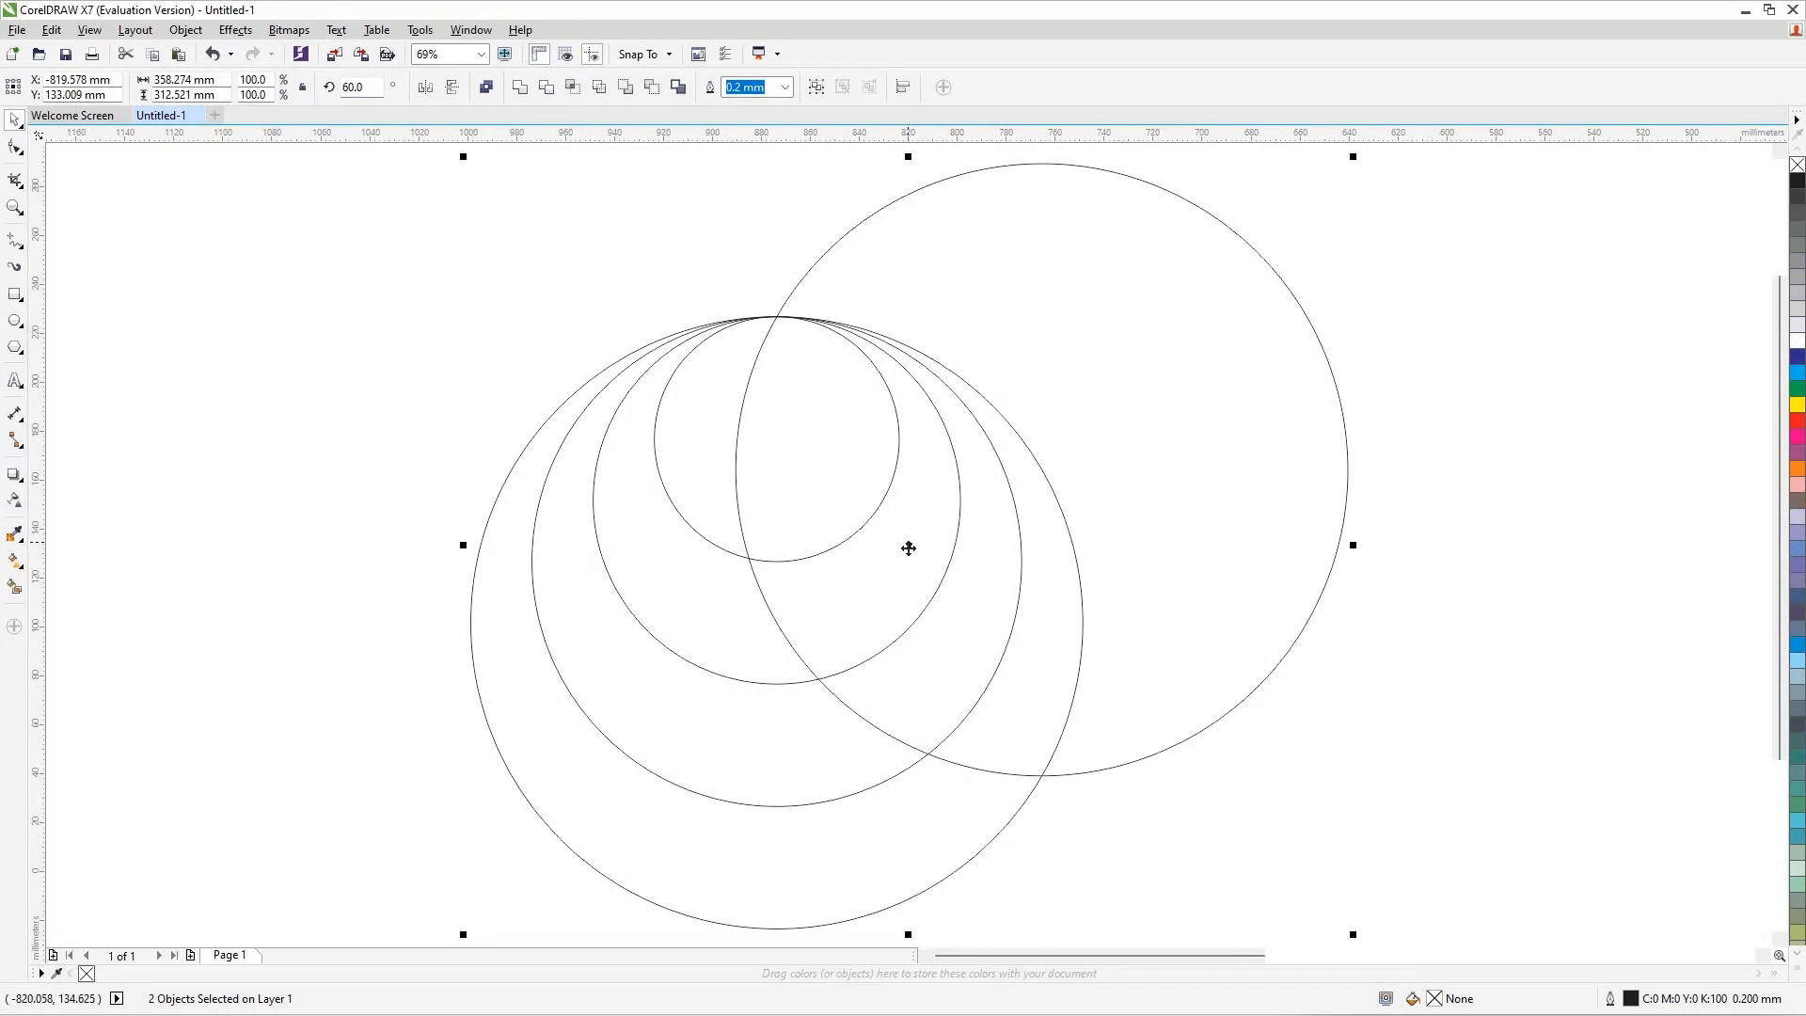
left_click_drag(1311, 581, 1539, 576)
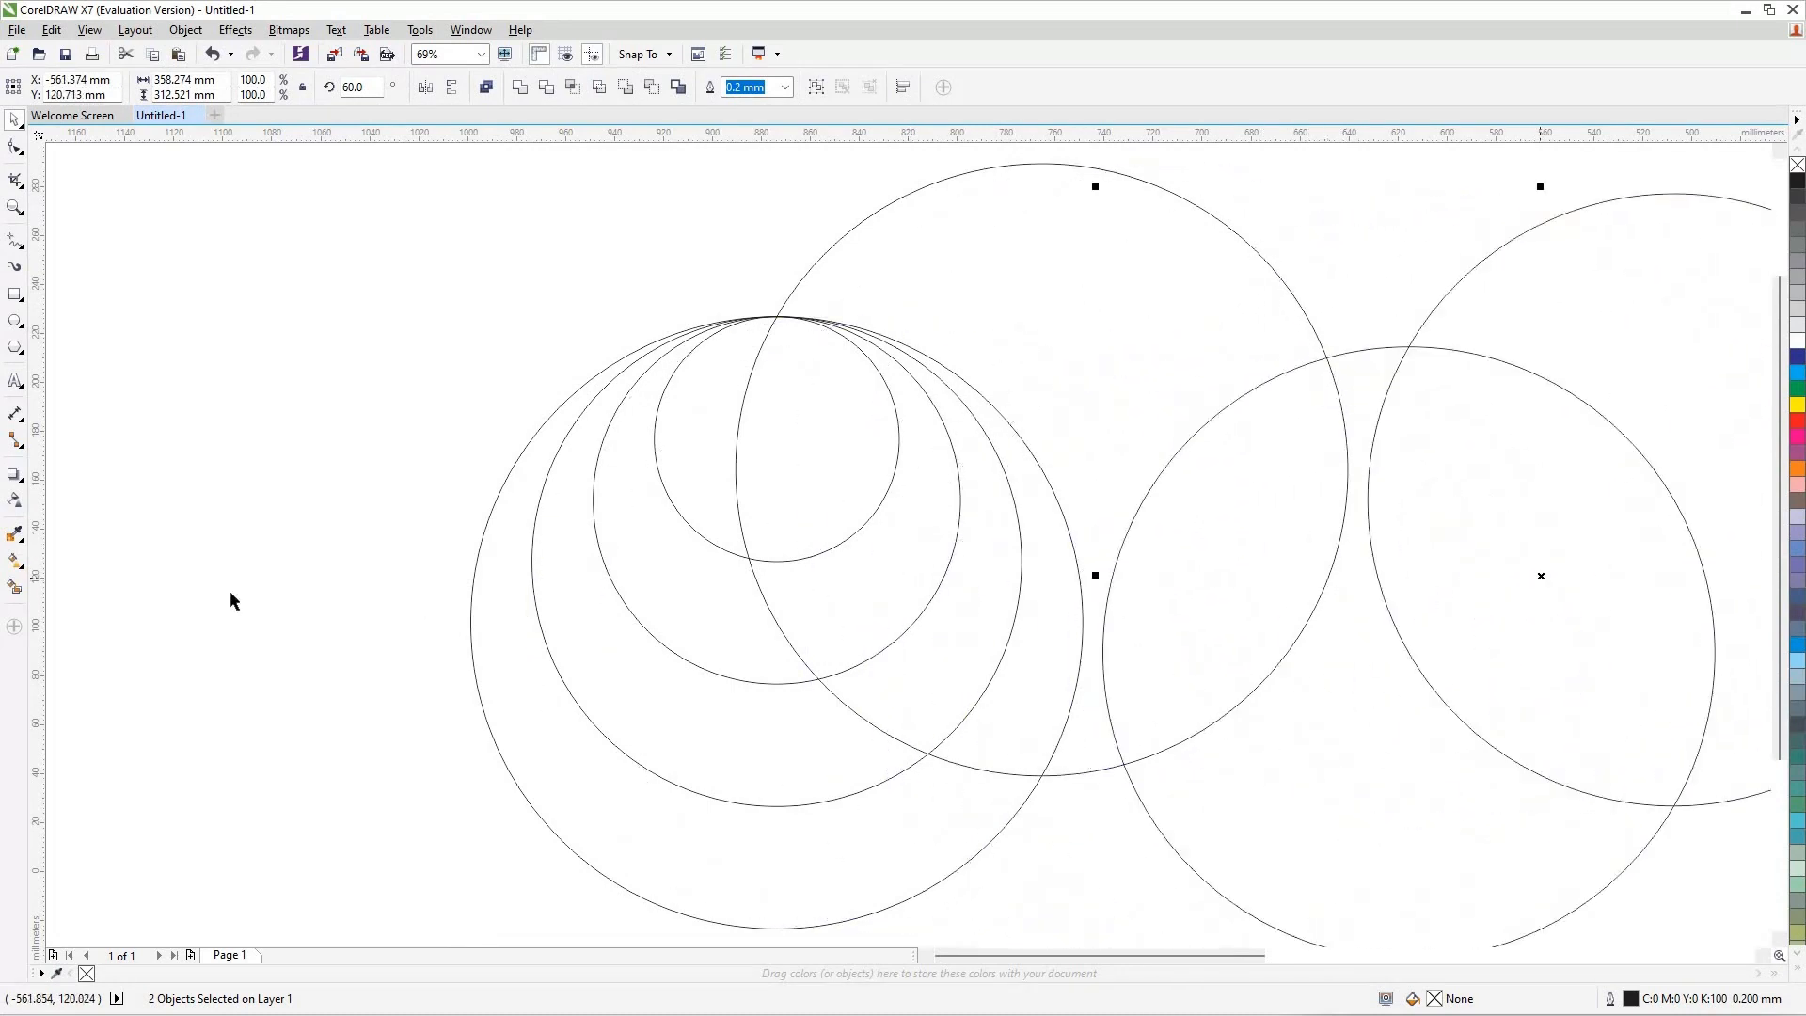
left_click(1085, 545)
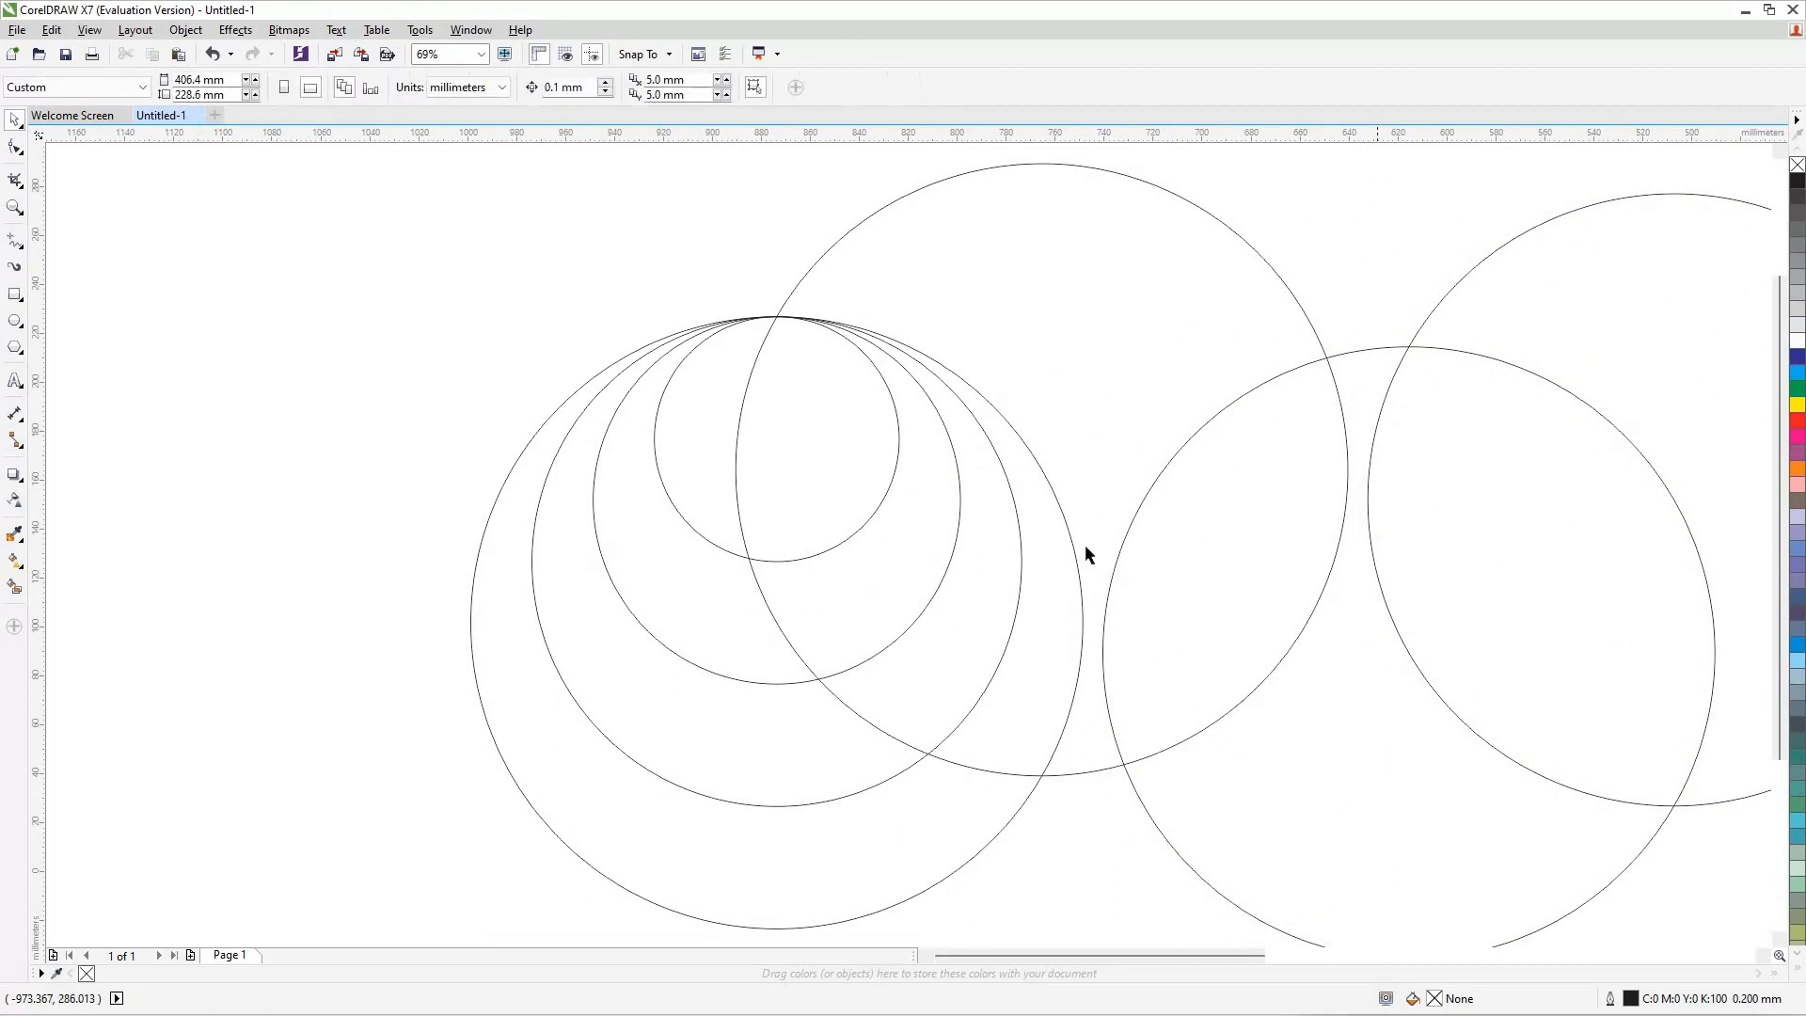
Step: Move the copied pair of 250 mm circles farther right, clear of the original construction
scroll(1086, 547, "down", 2)
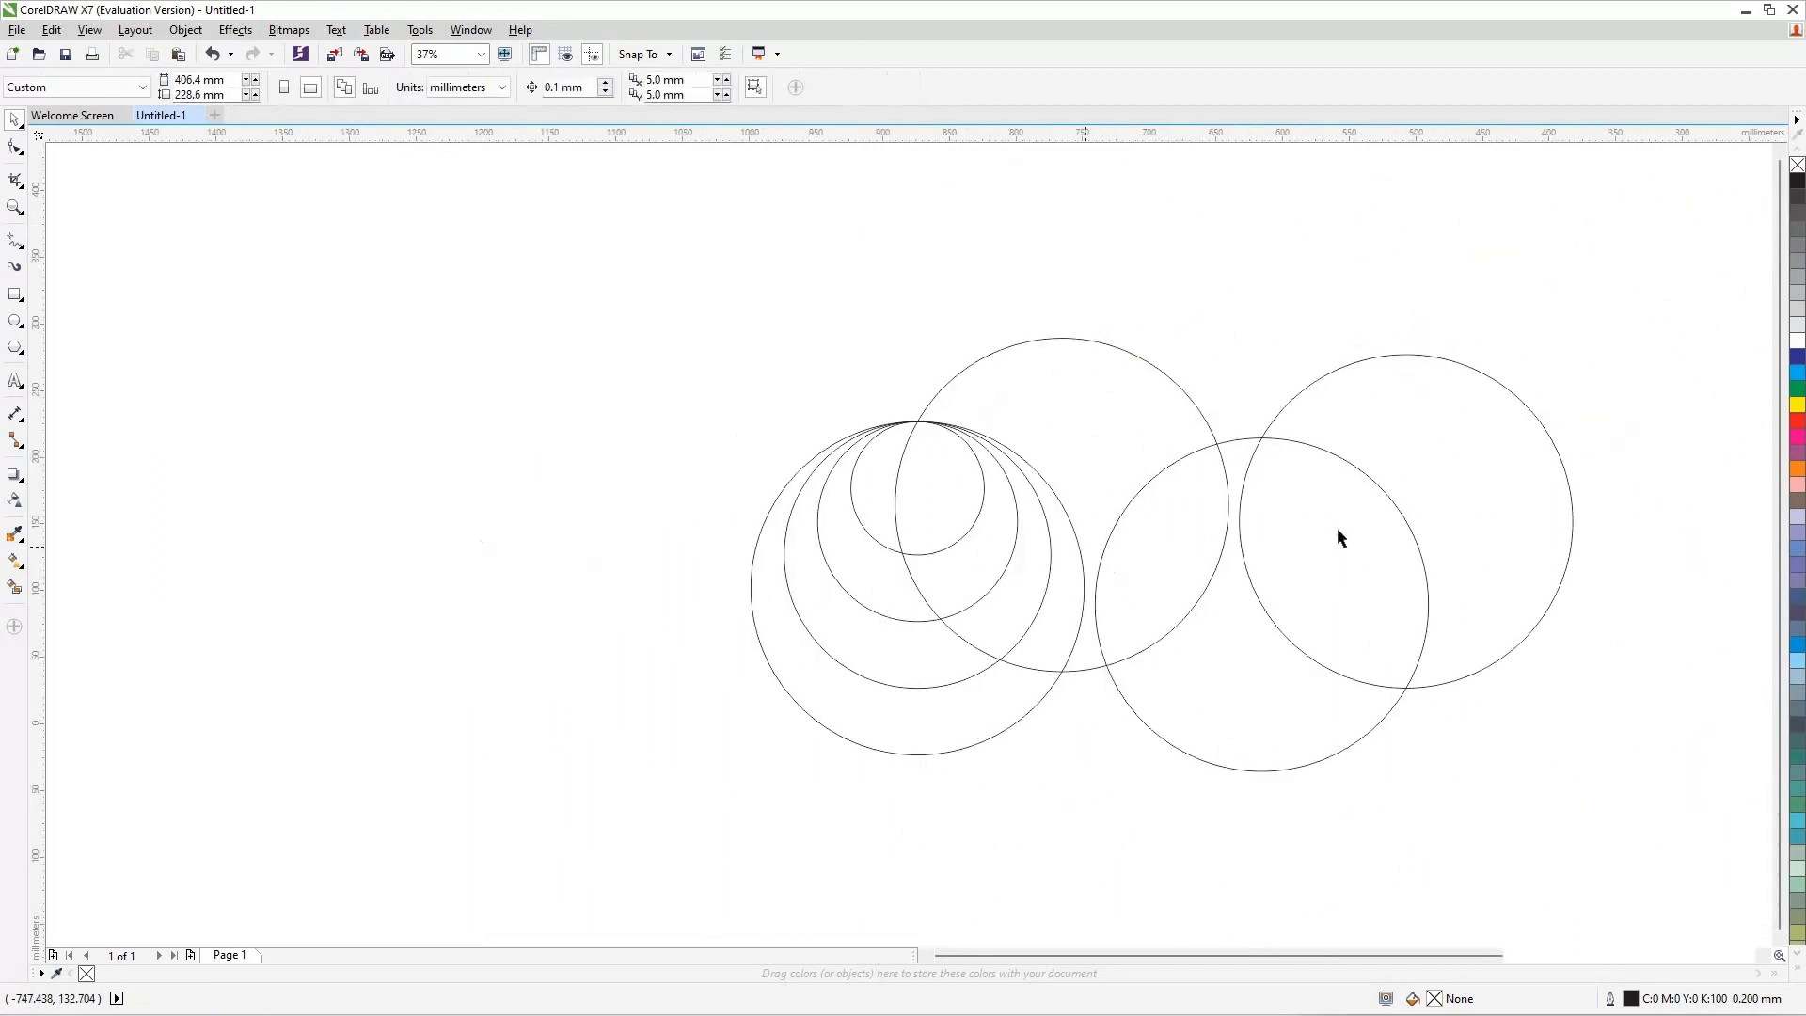
left_click(1349, 368)
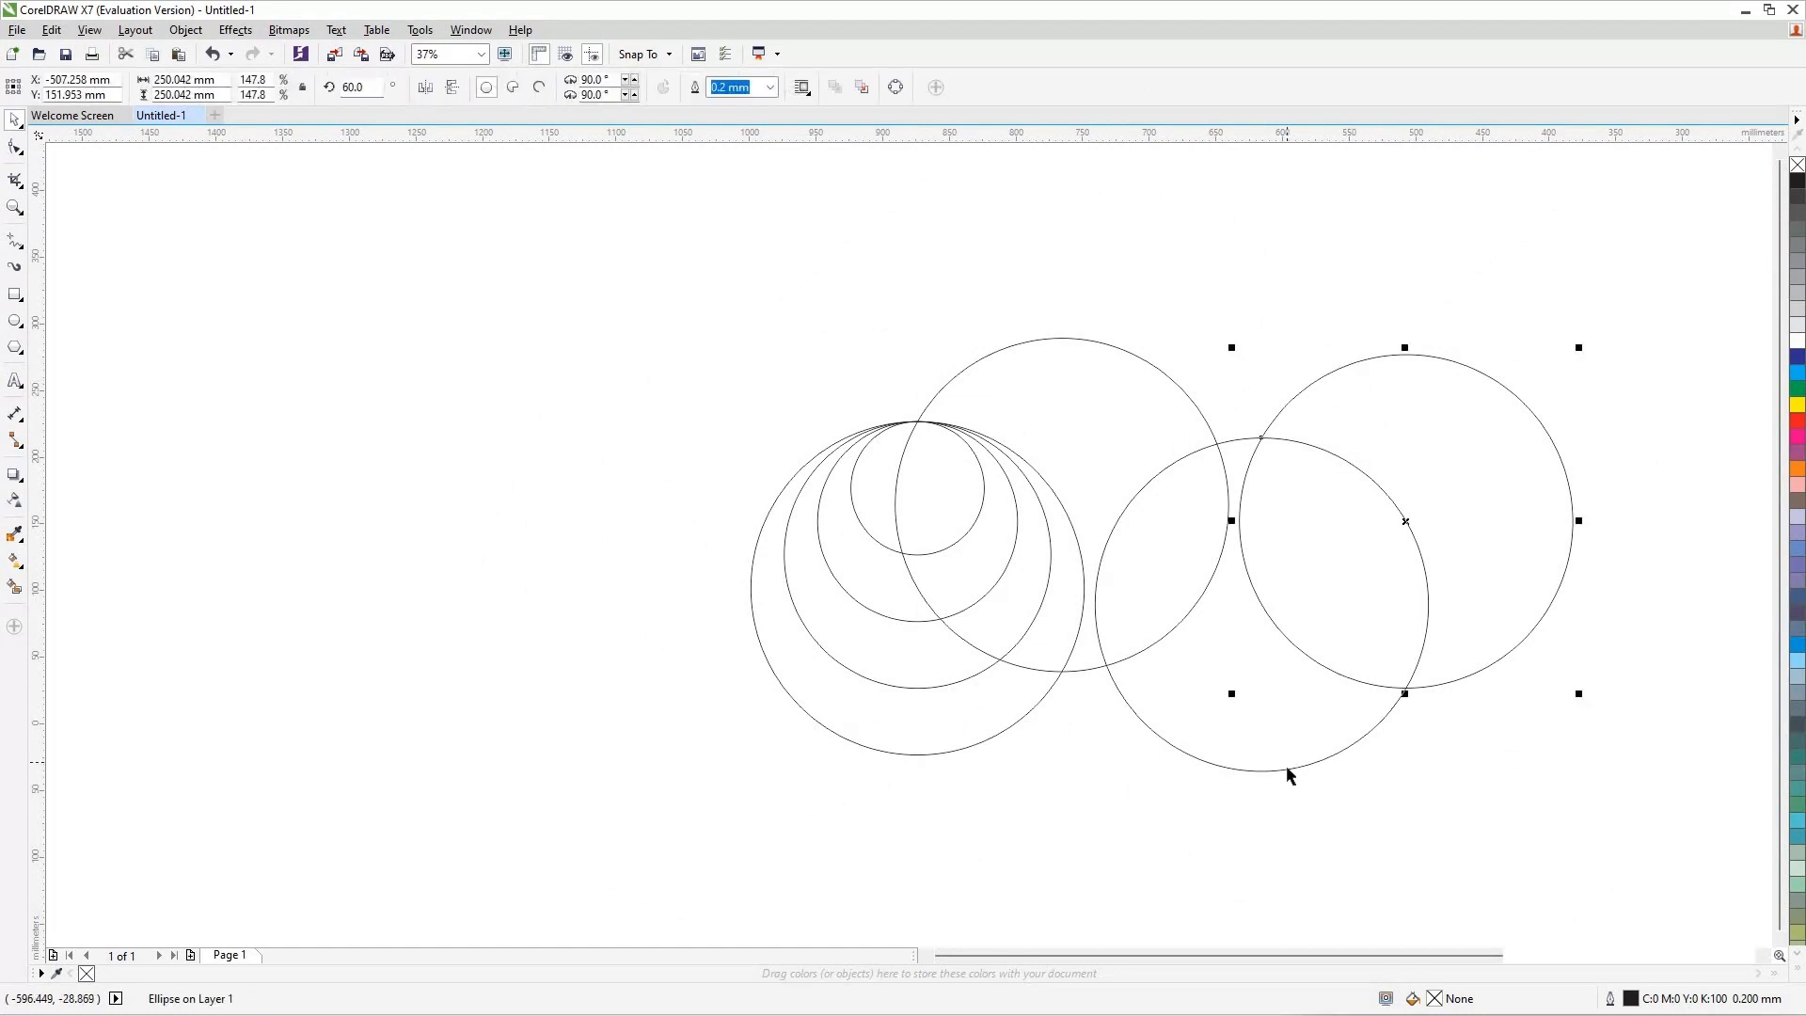
left_click(1364, 536, "shift")
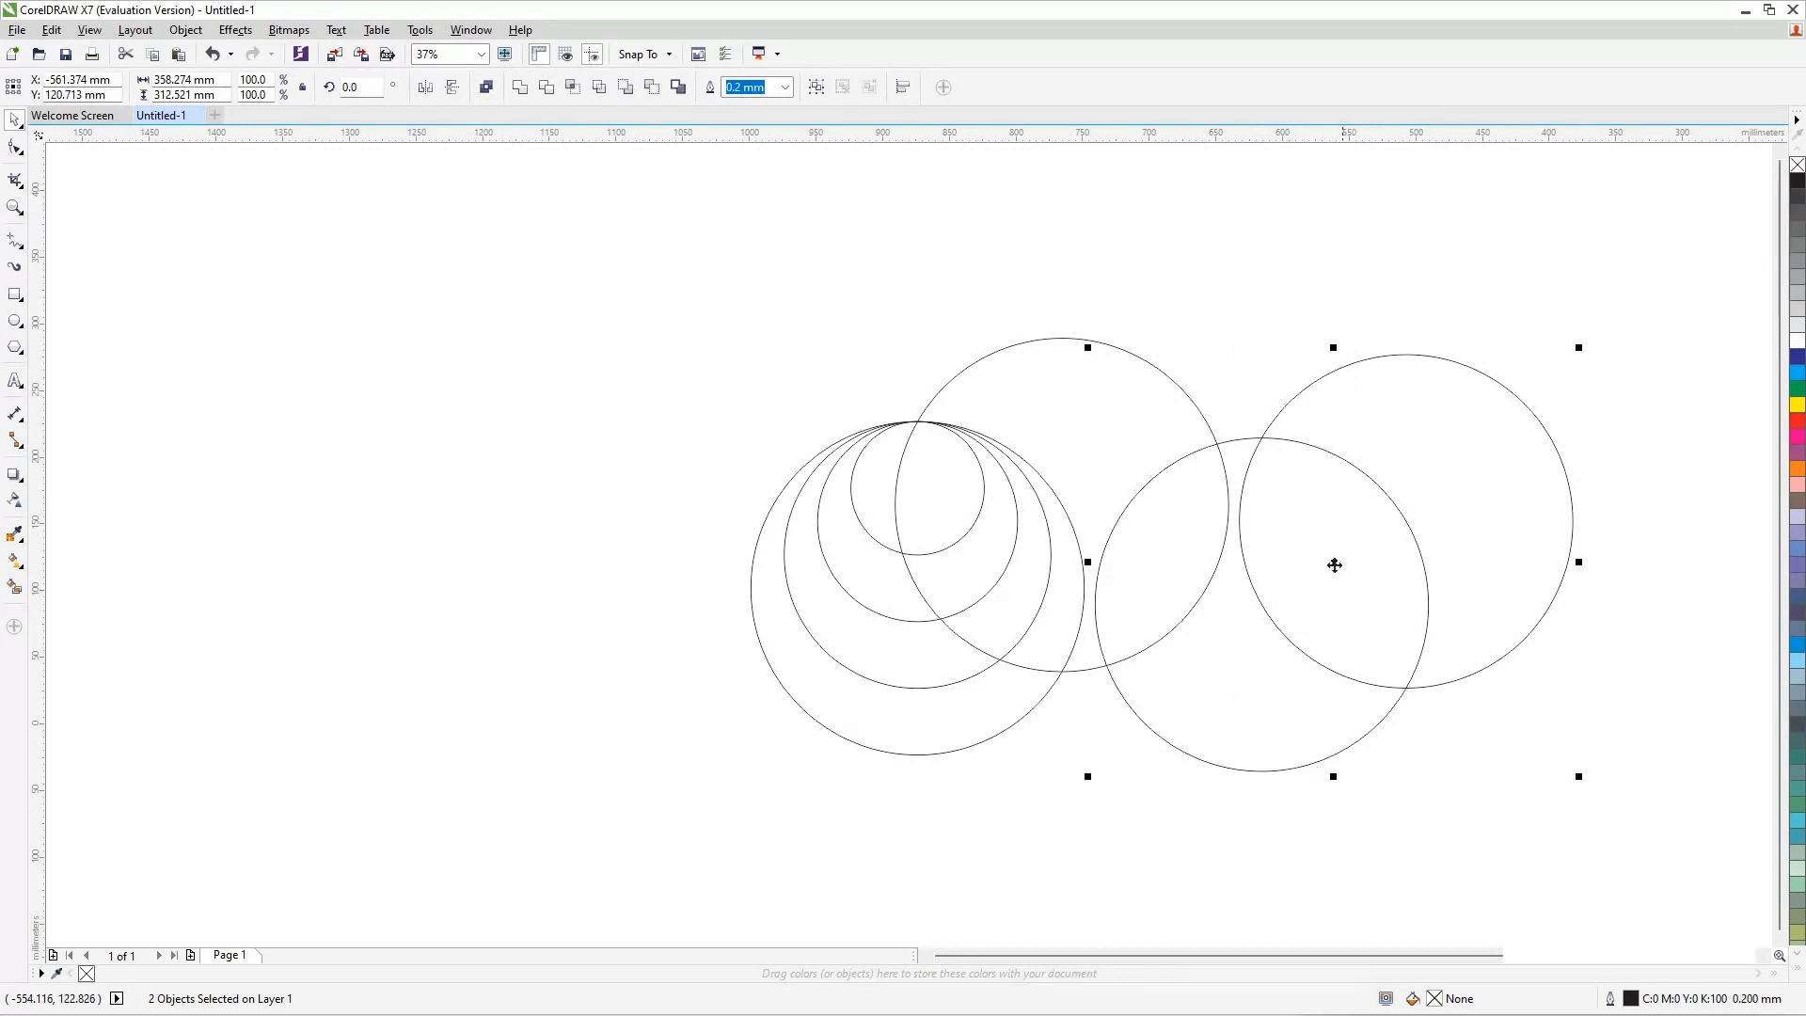
left_click(1418, 578, "shift")
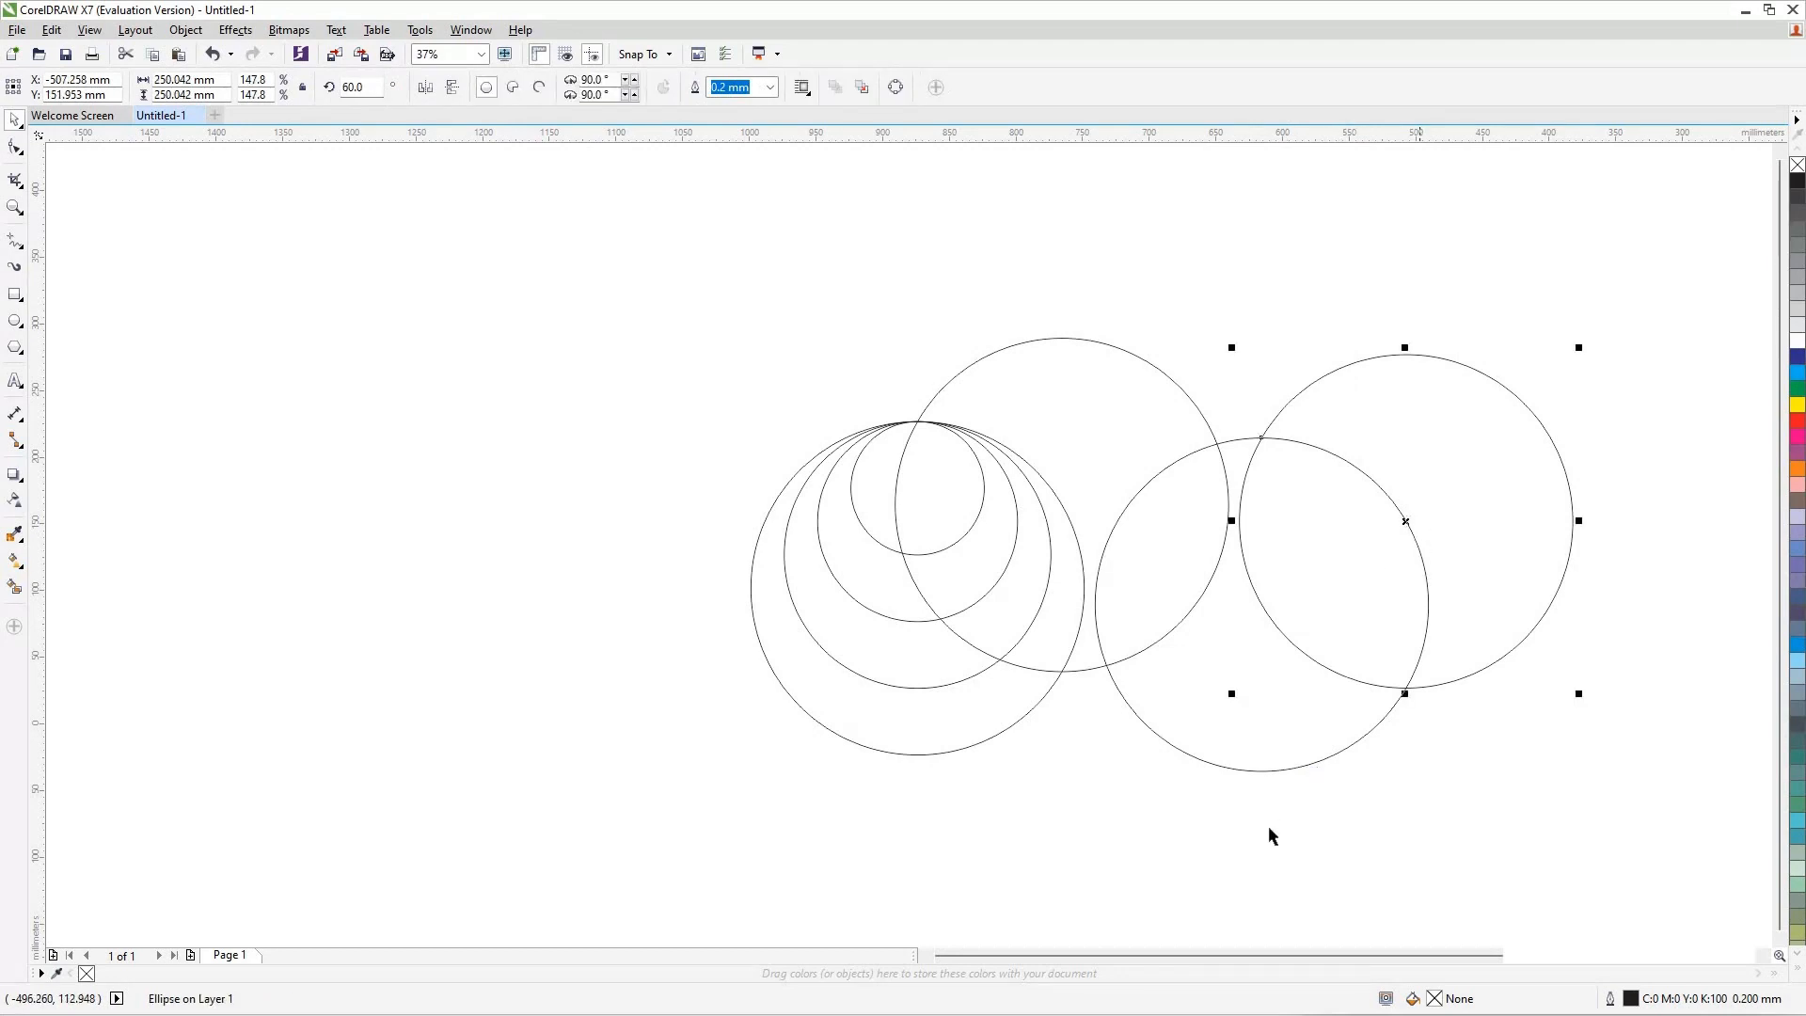
left_click(1282, 771, "shift")
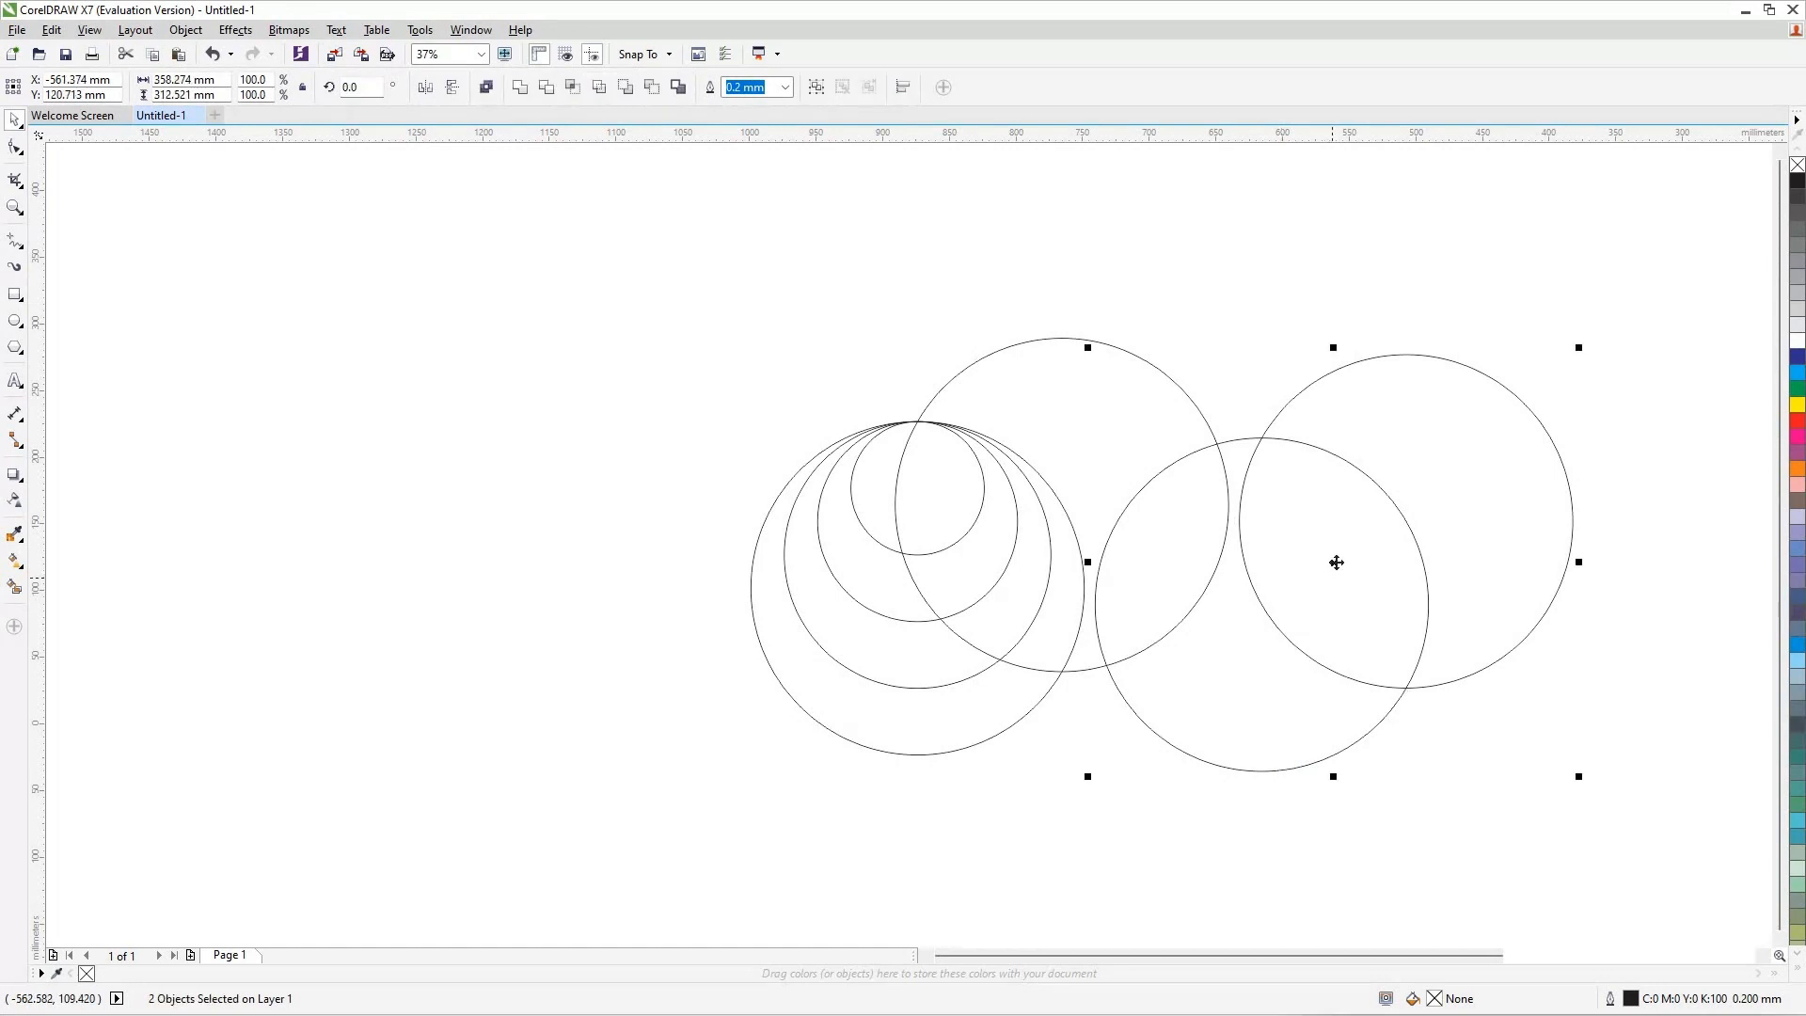
left_click_drag(1503, 576, 1528, 570)
scroll(1530, 570, "up", 2)
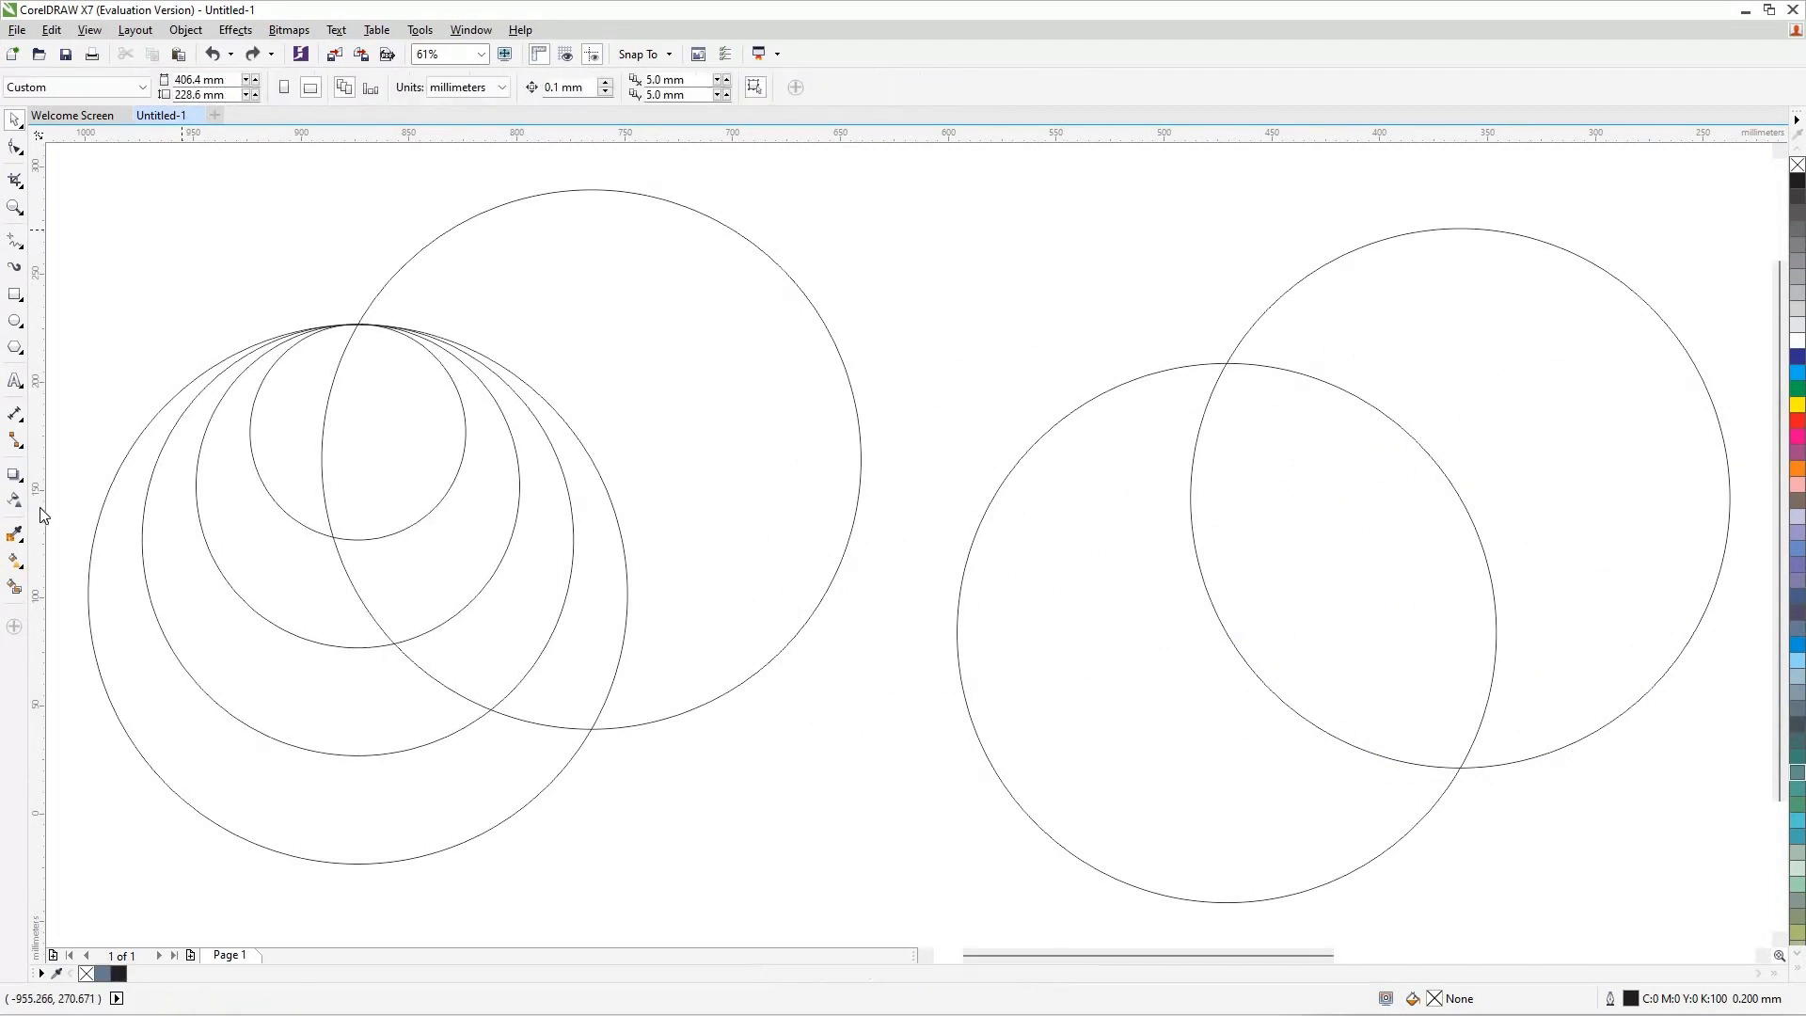
Step: Smart Fill the four nested crescent areas of the aligned circles that lie outside the rotated 250 mm circle with the blue-gray color
left_click(18, 598)
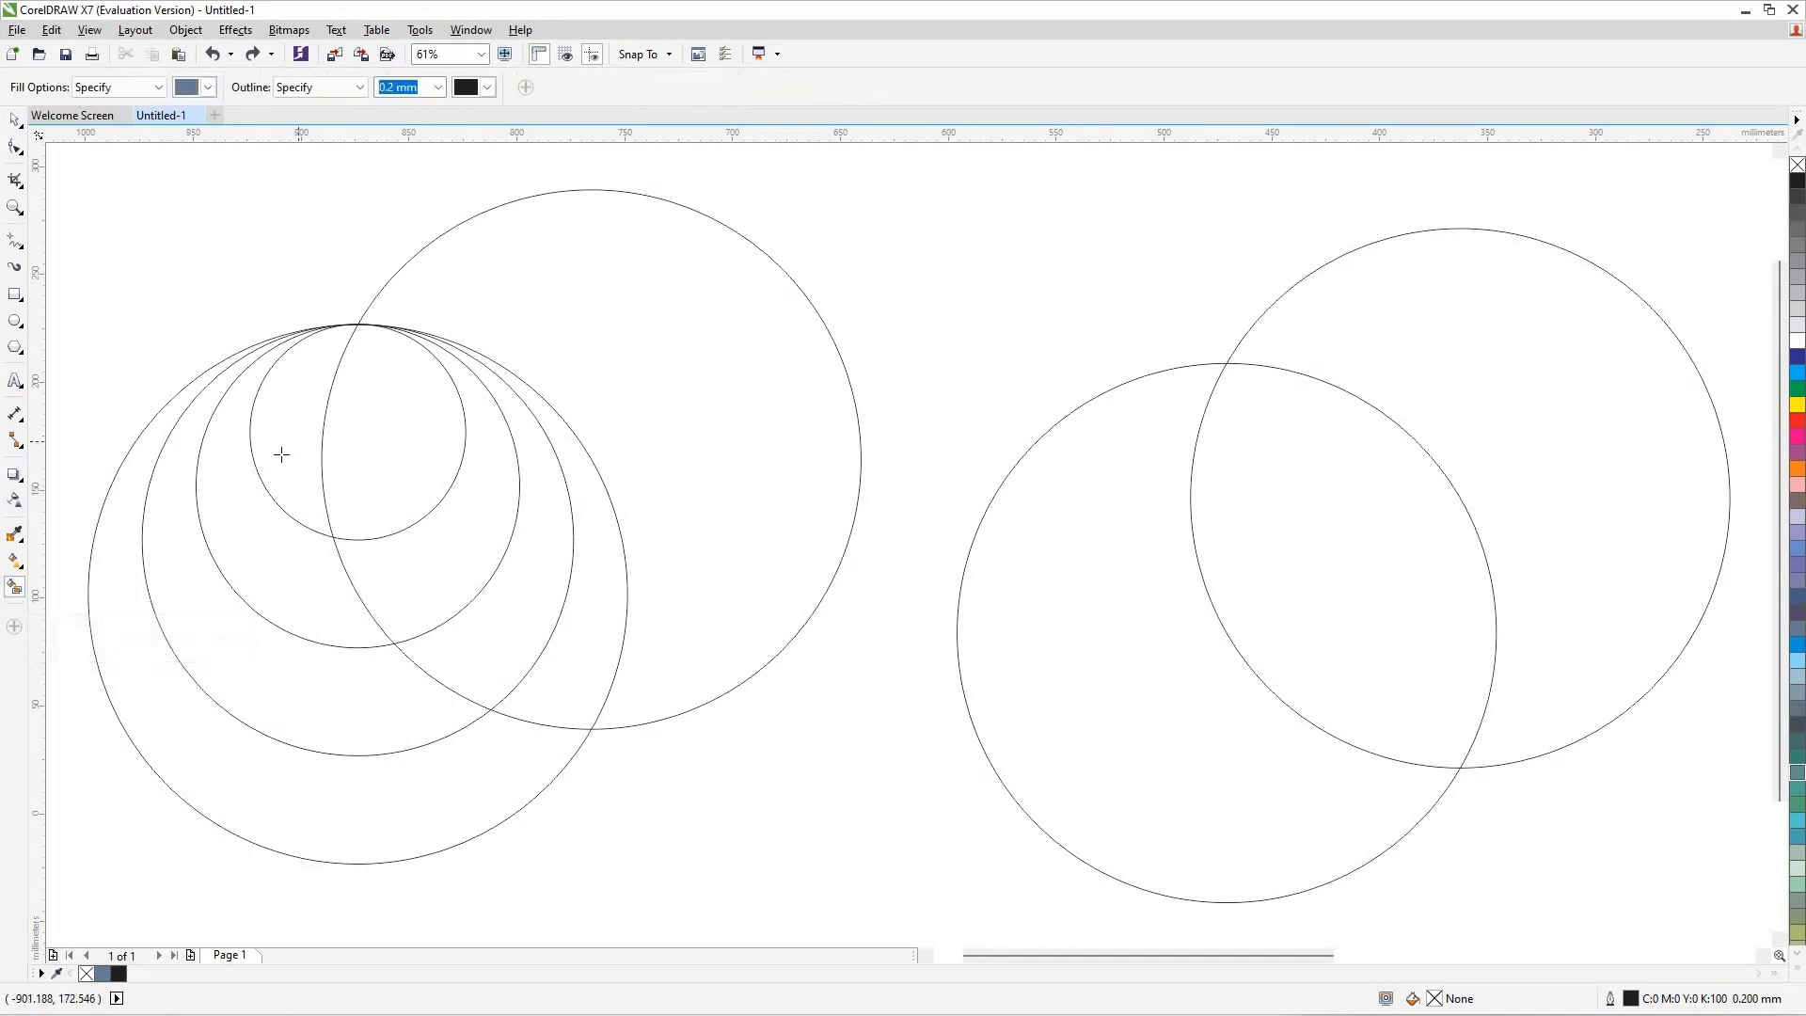
left_click(281, 455)
left_click(233, 515)
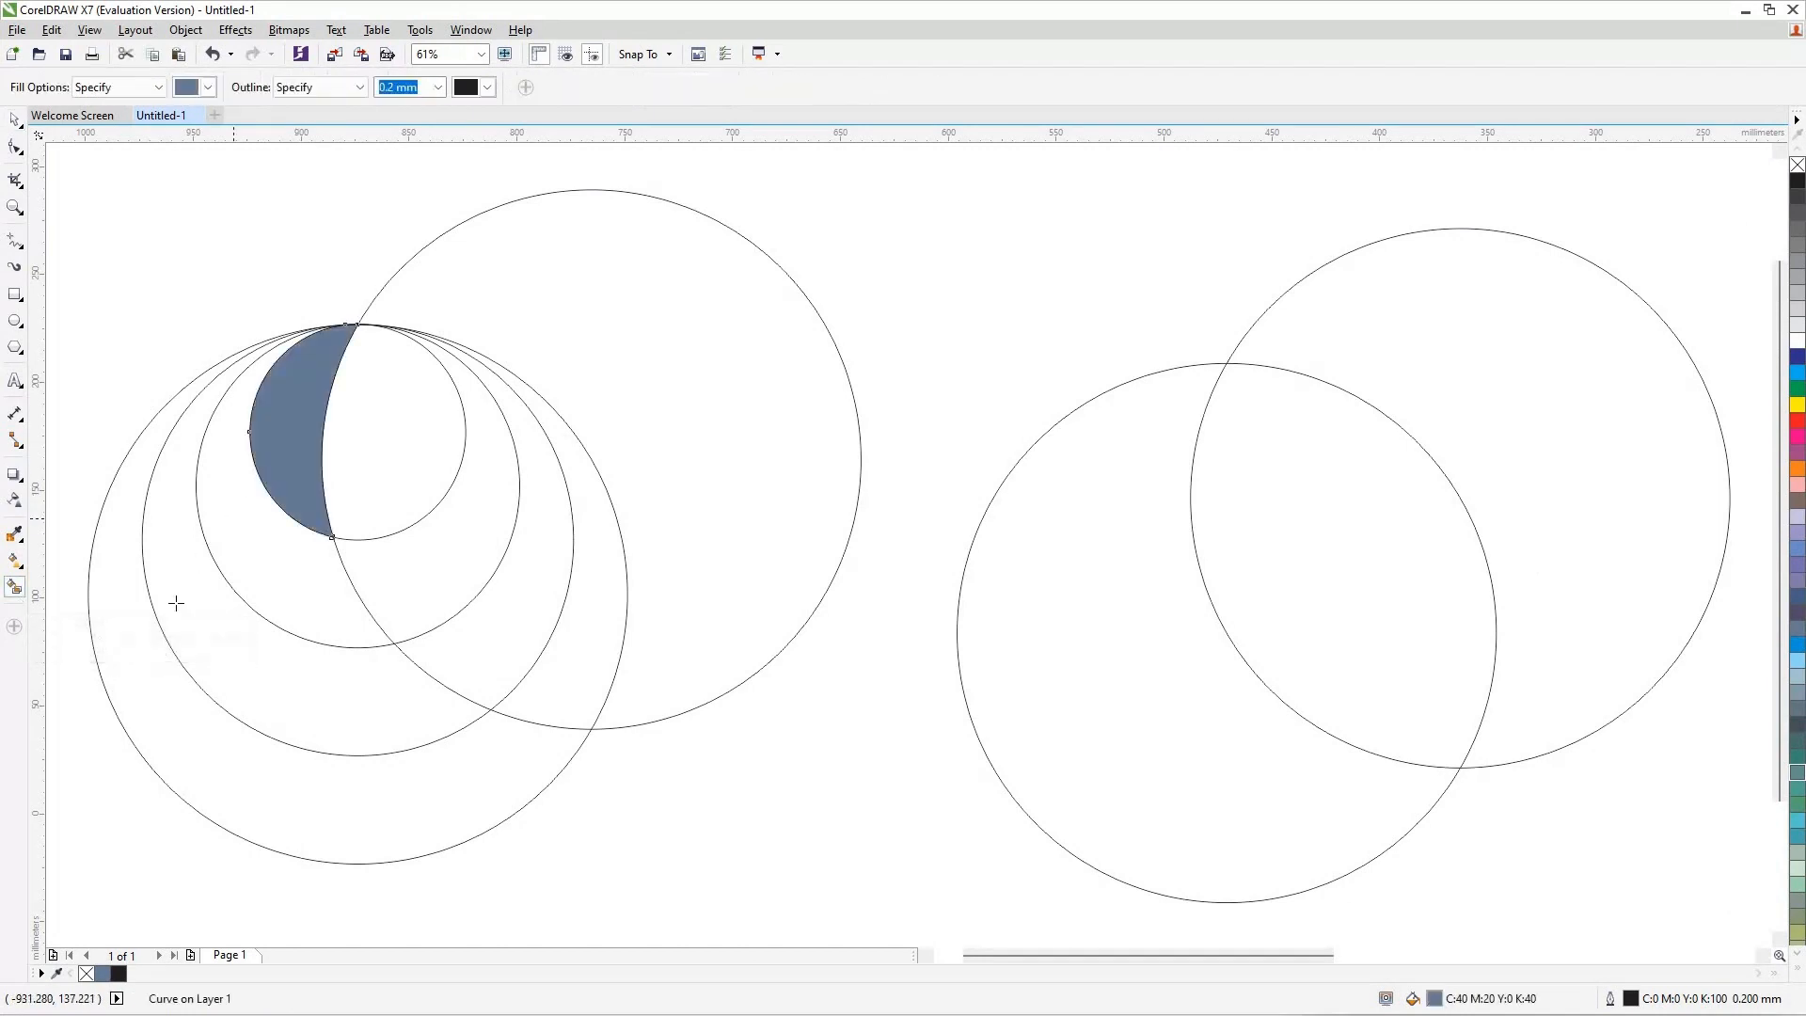
left_click(137, 683)
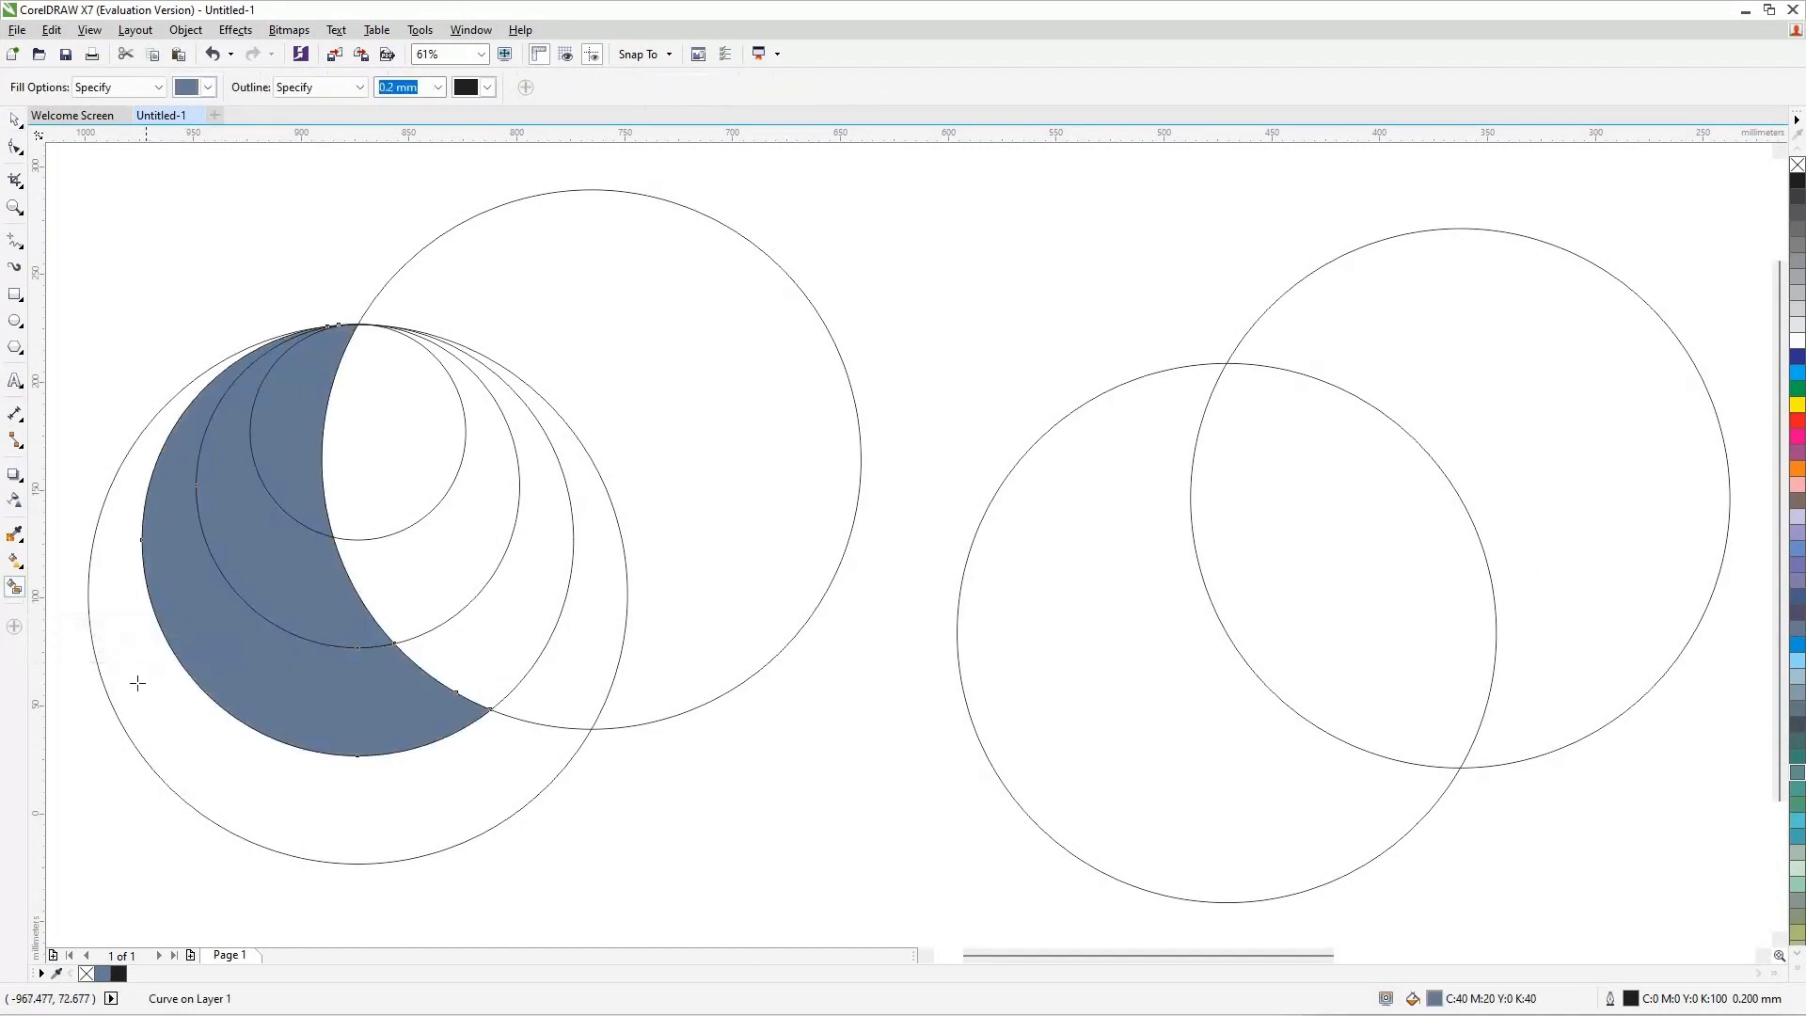
Step: Delete the rotated 250 mm circle and all four aligned construction circles around the filled crescents
left_click(17, 121)
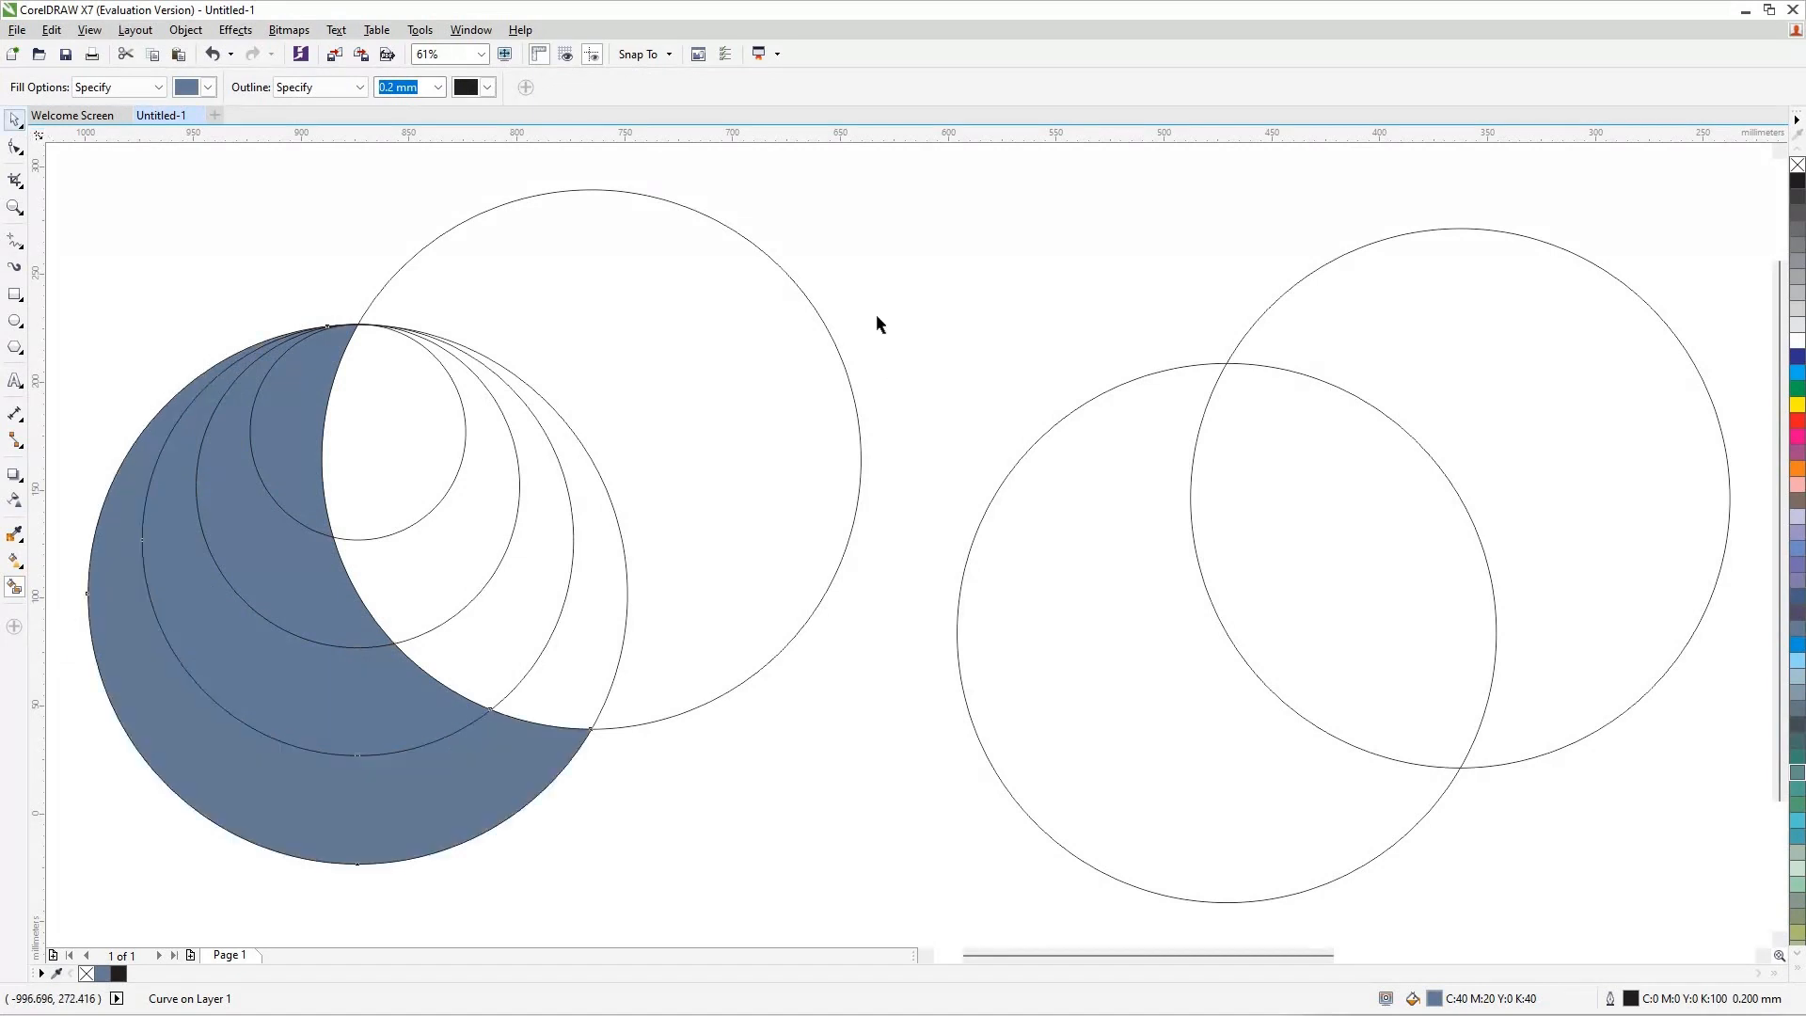
left_click(850, 386)
key("Delete")
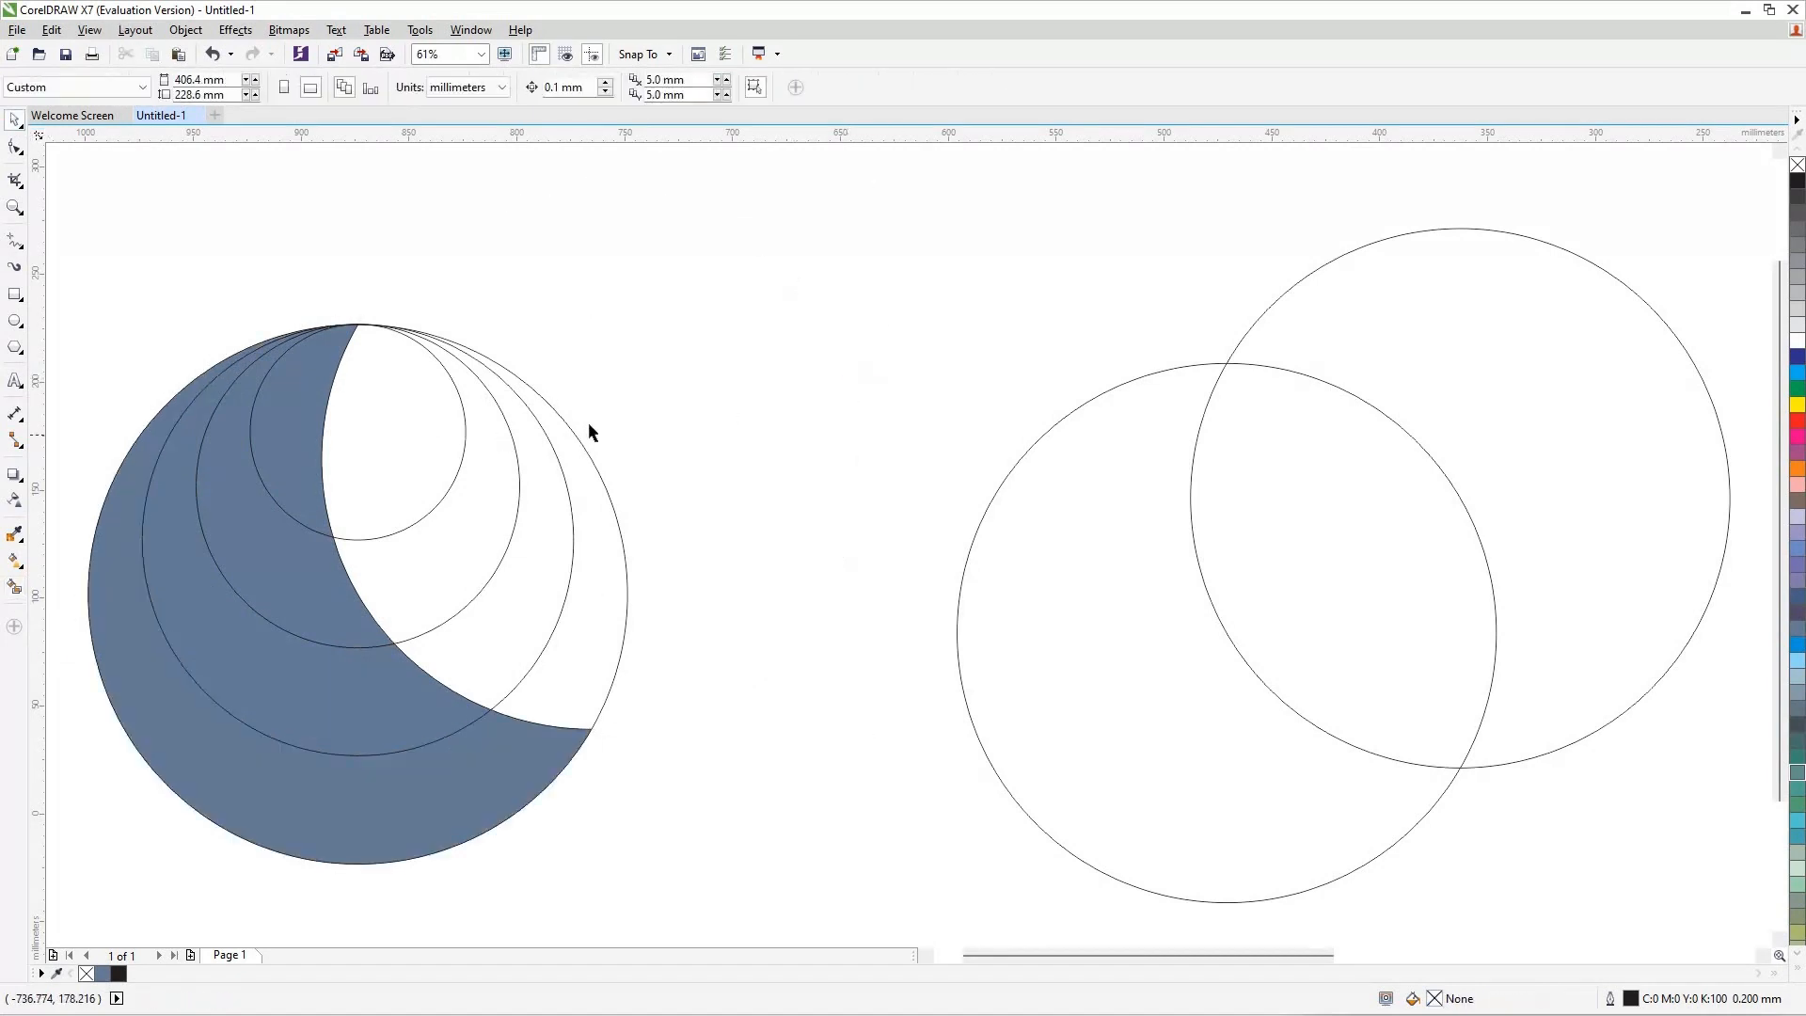
left_click(584, 452)
key("Delete")
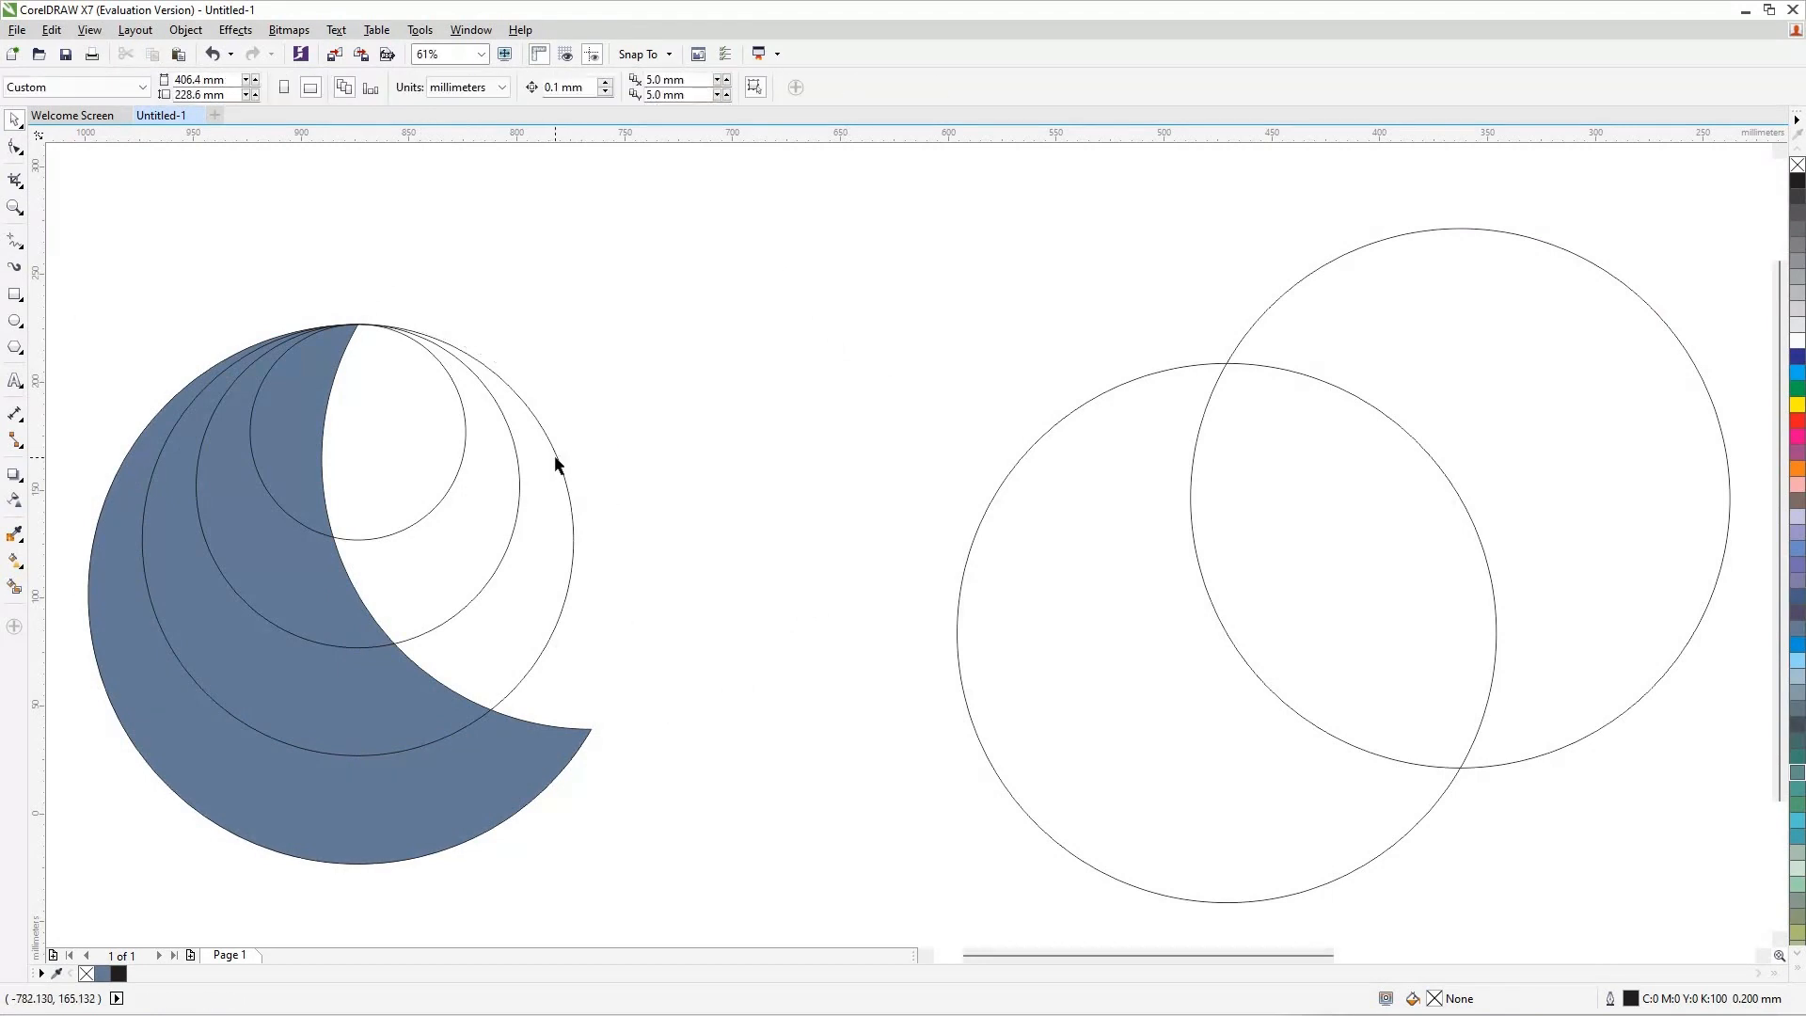
left_click(562, 459)
key("Delete")
left_click(517, 471)
key("Delete")
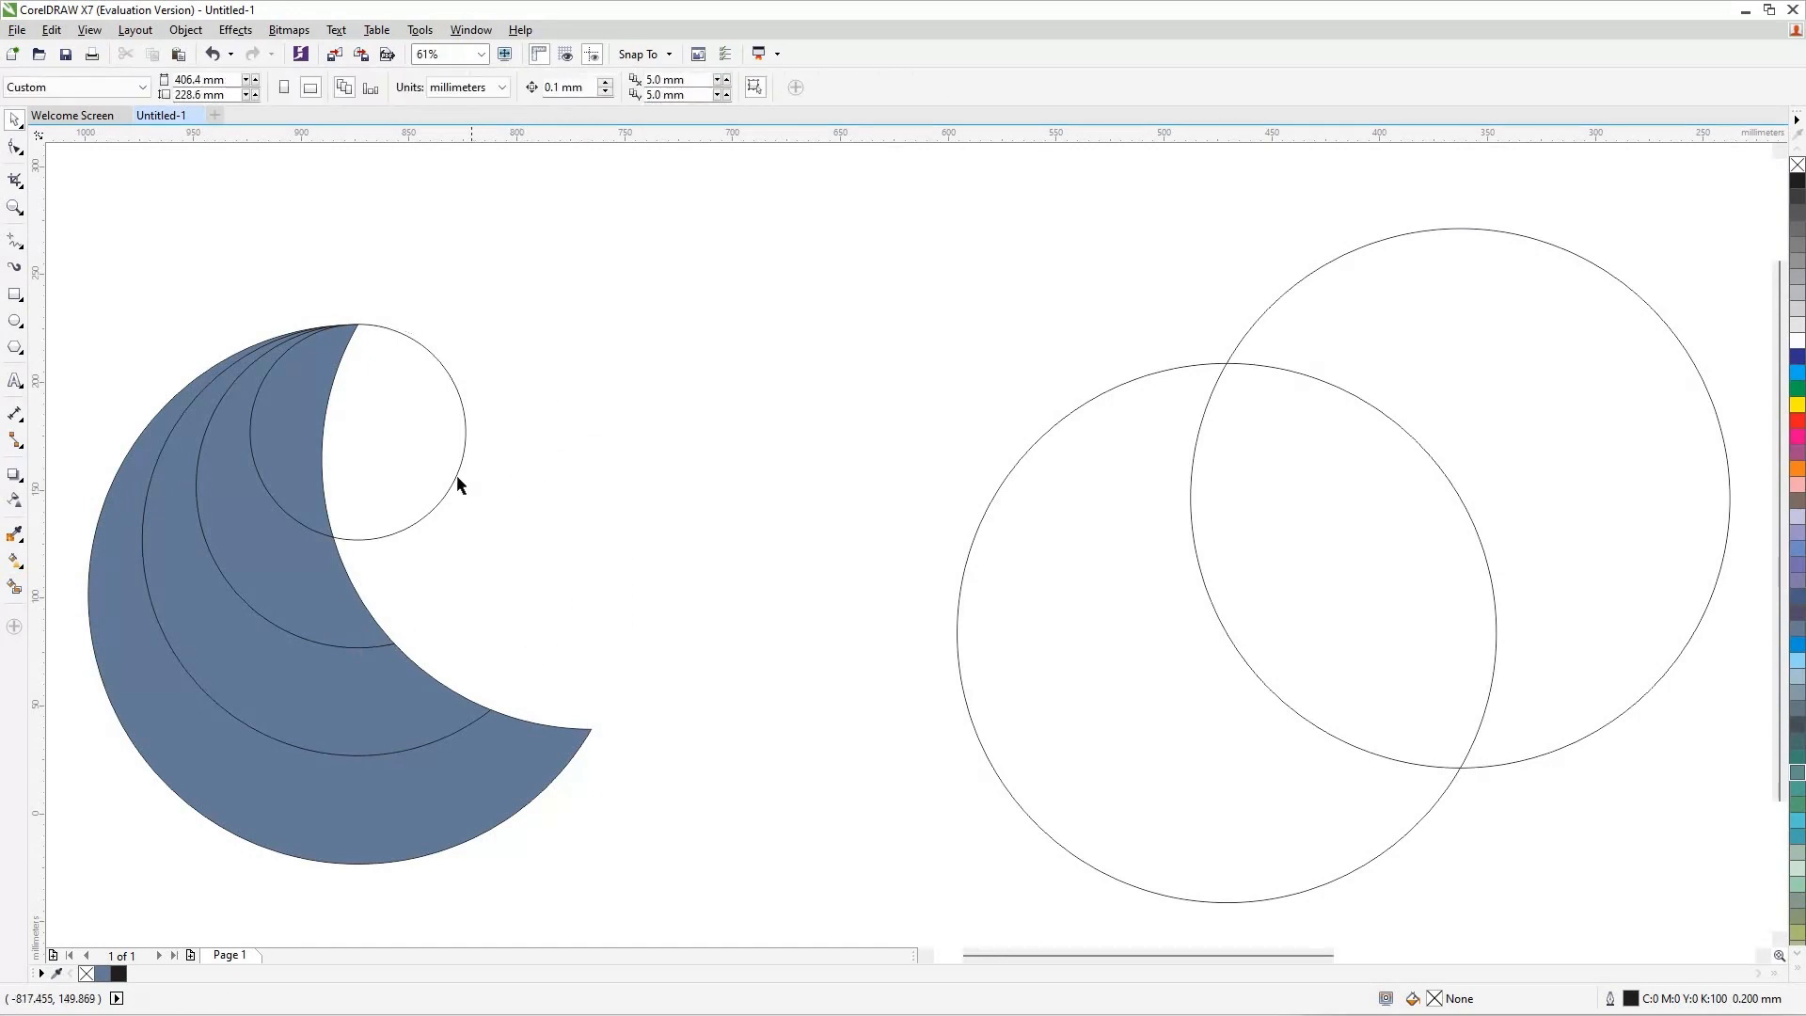
left_click(457, 478)
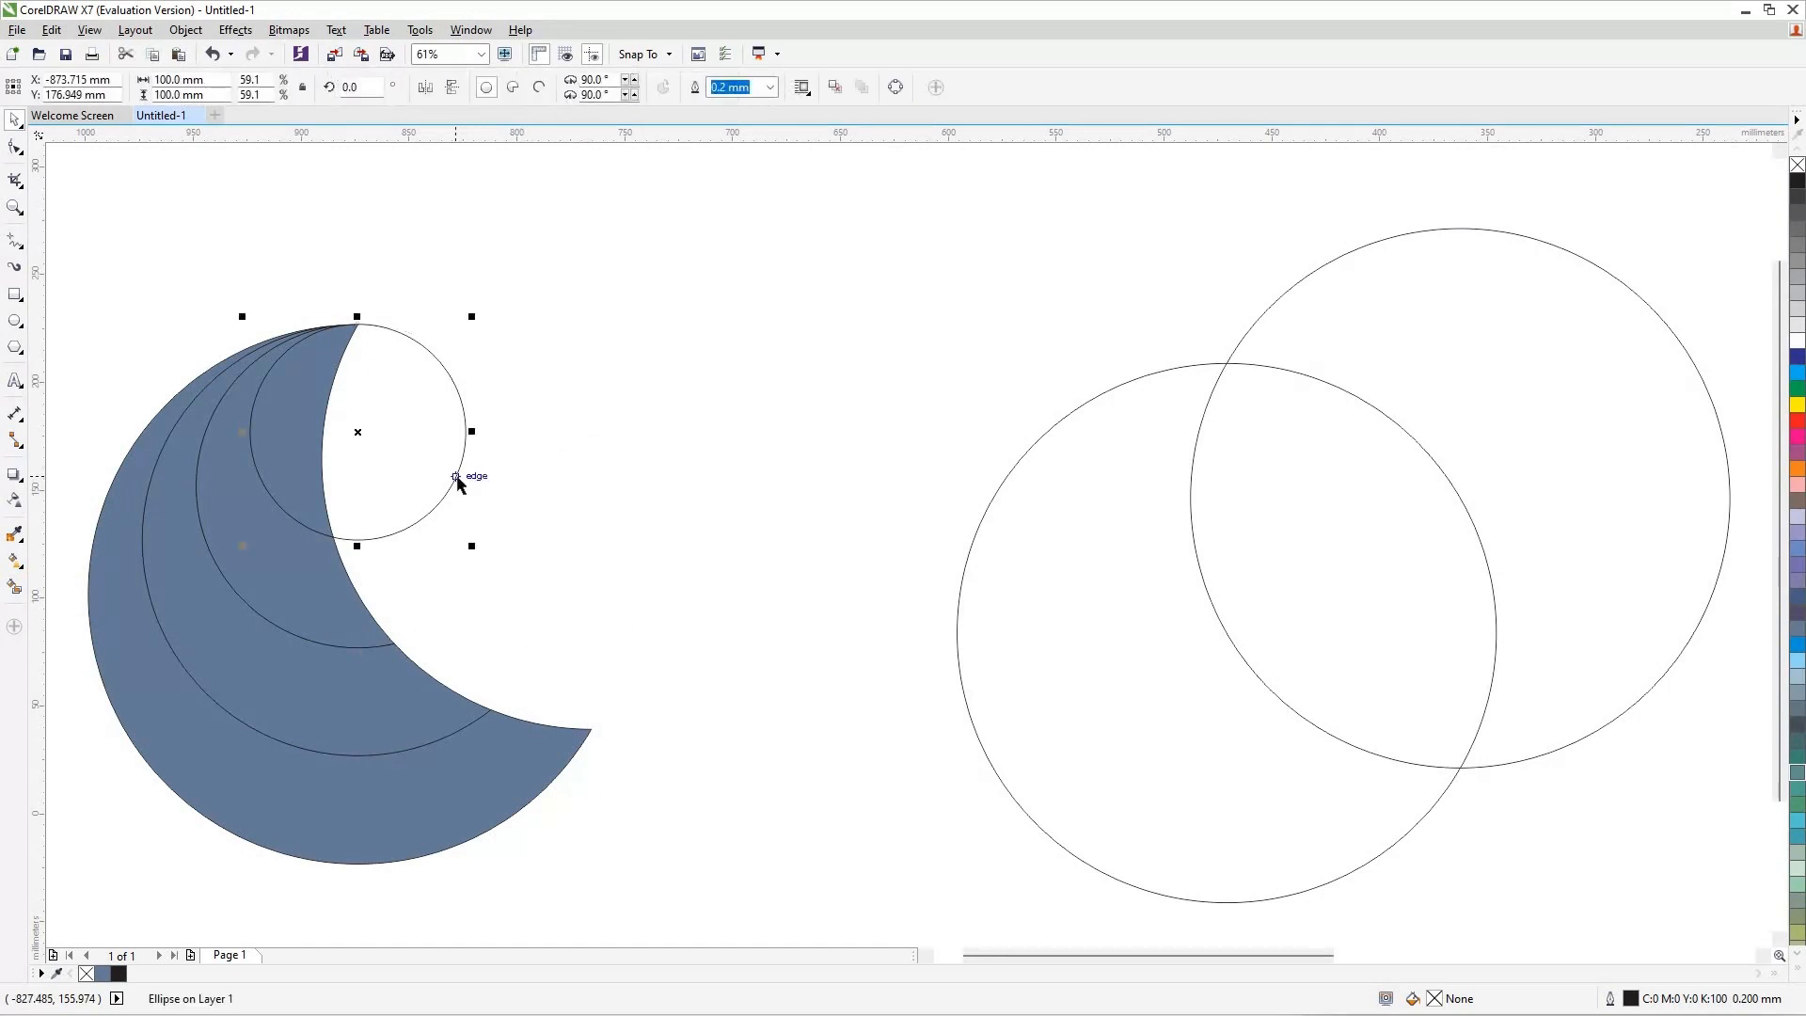
key("Delete")
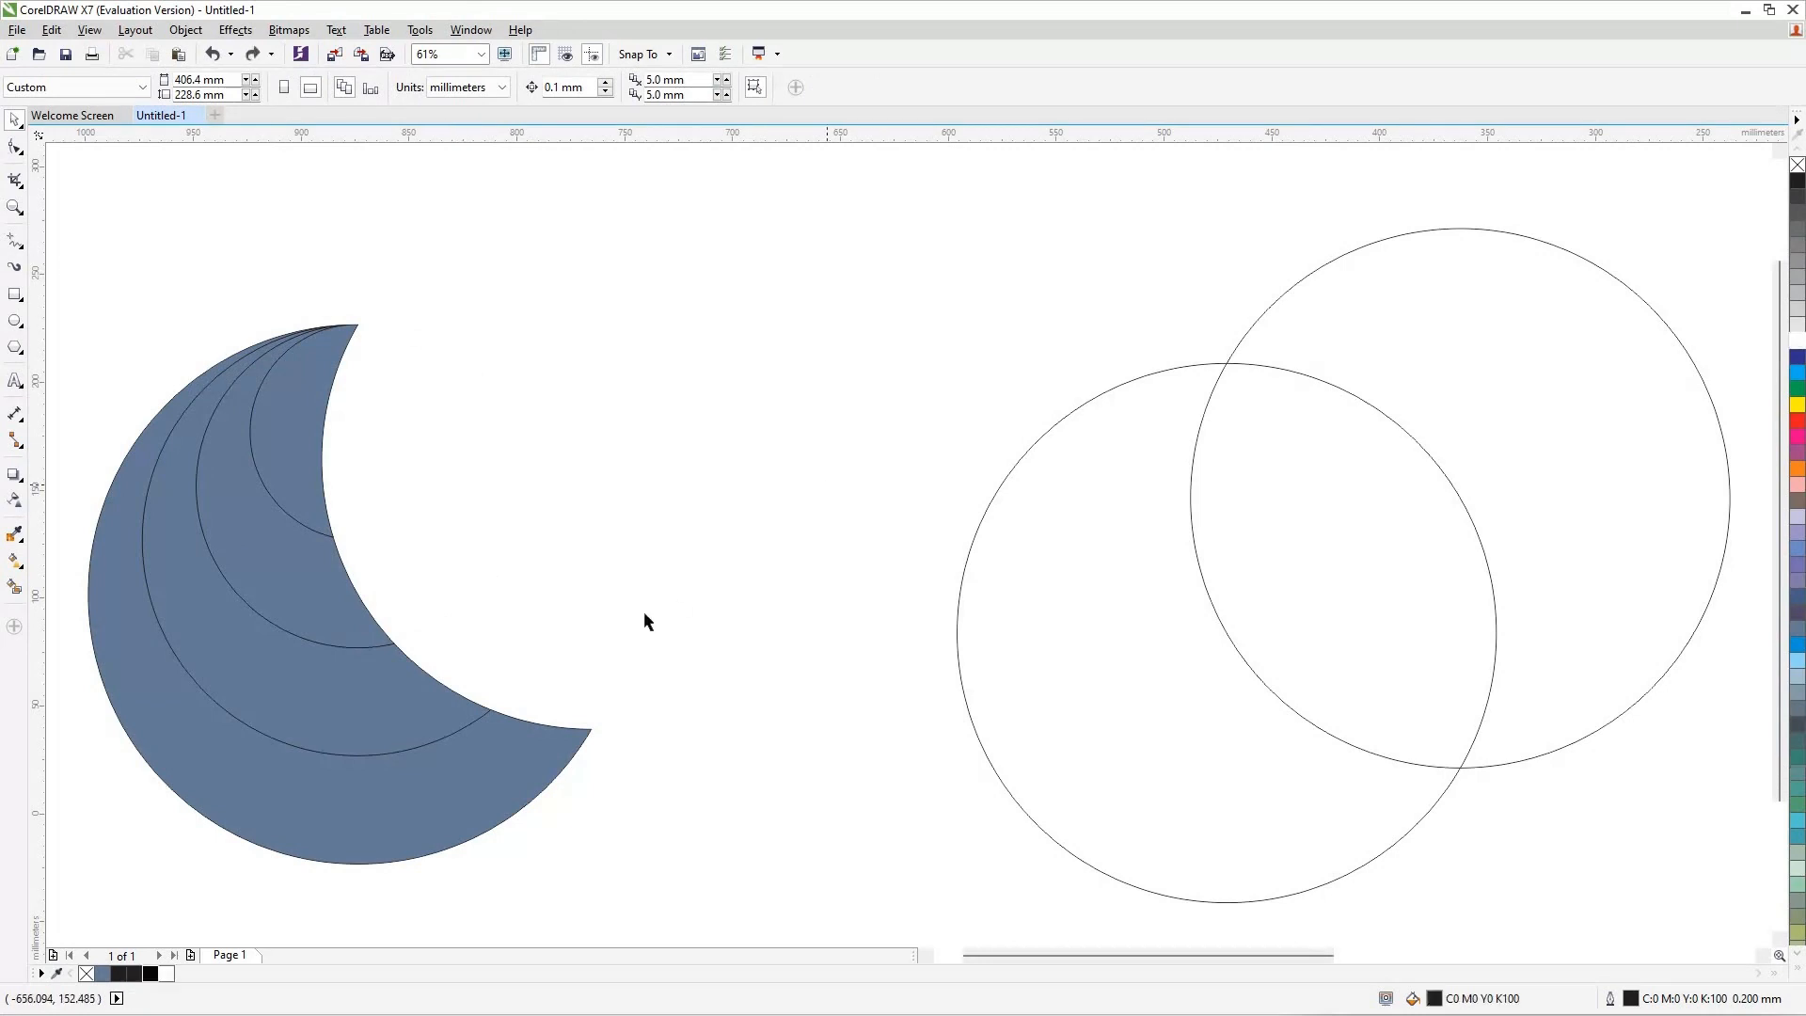
Step: Fill the outermost crescent with black and the second crescent with white
left_click(429, 787)
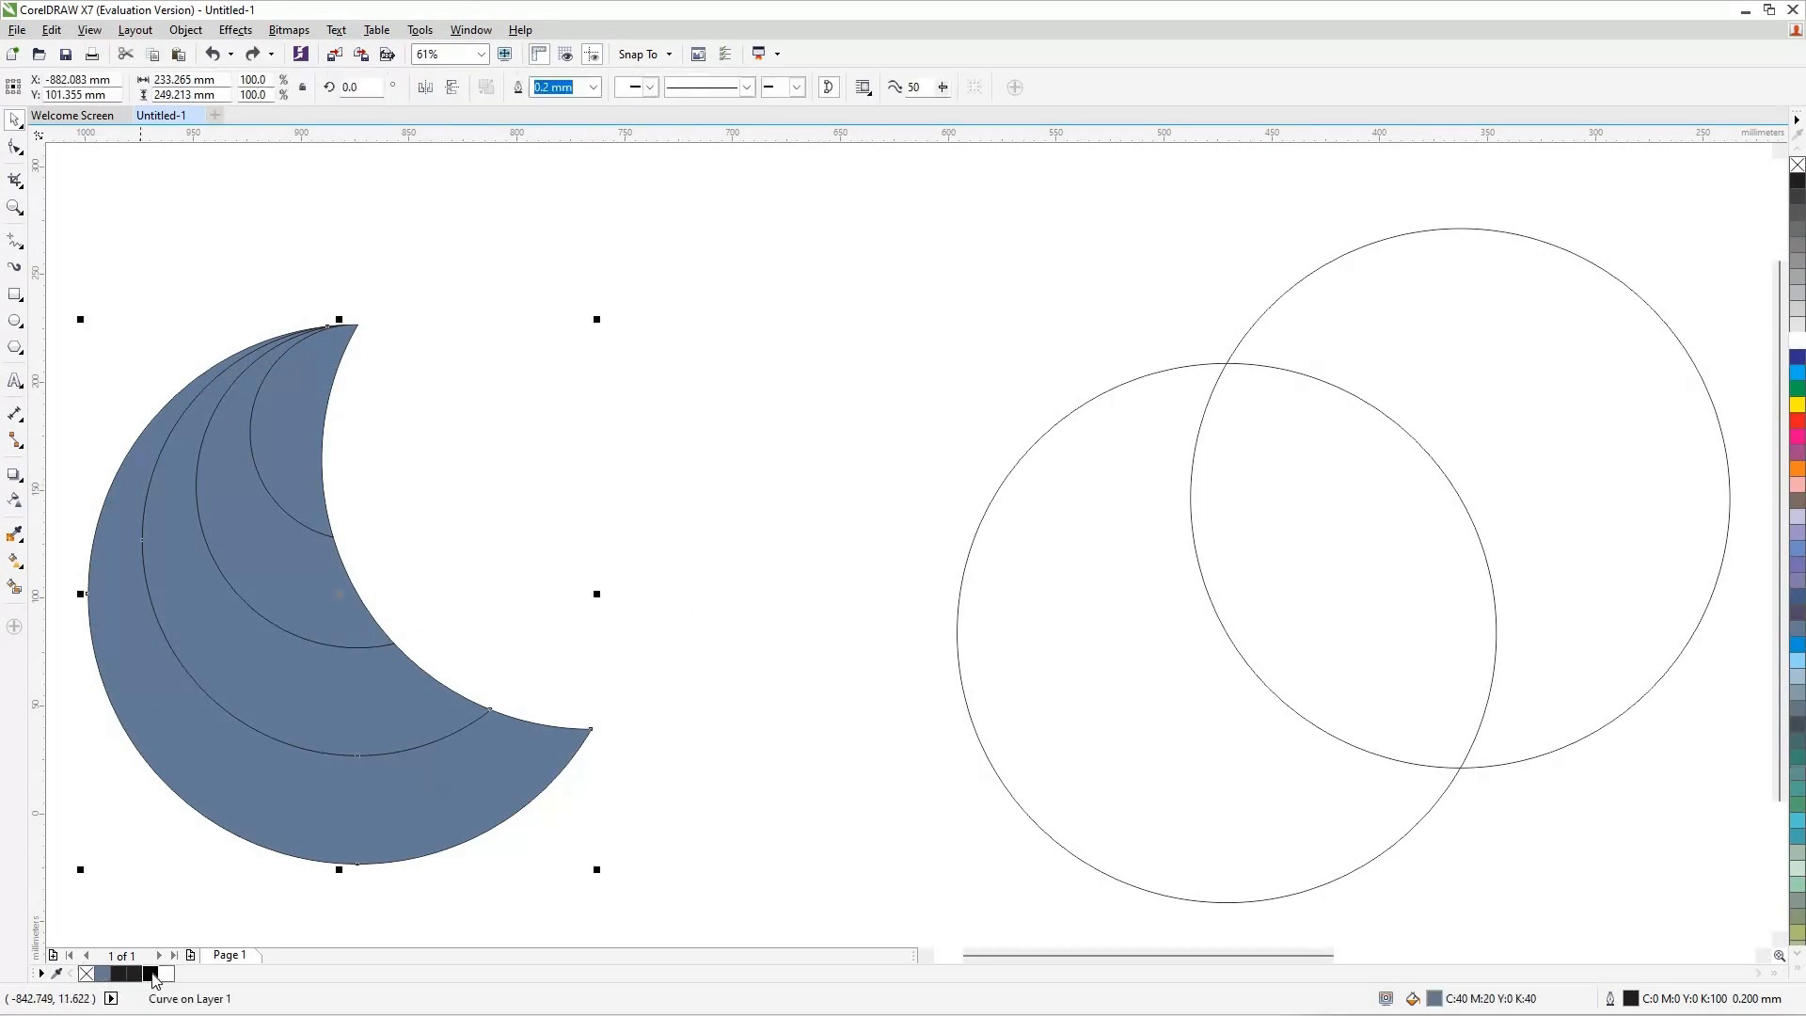
key("ctrl+shift+z")
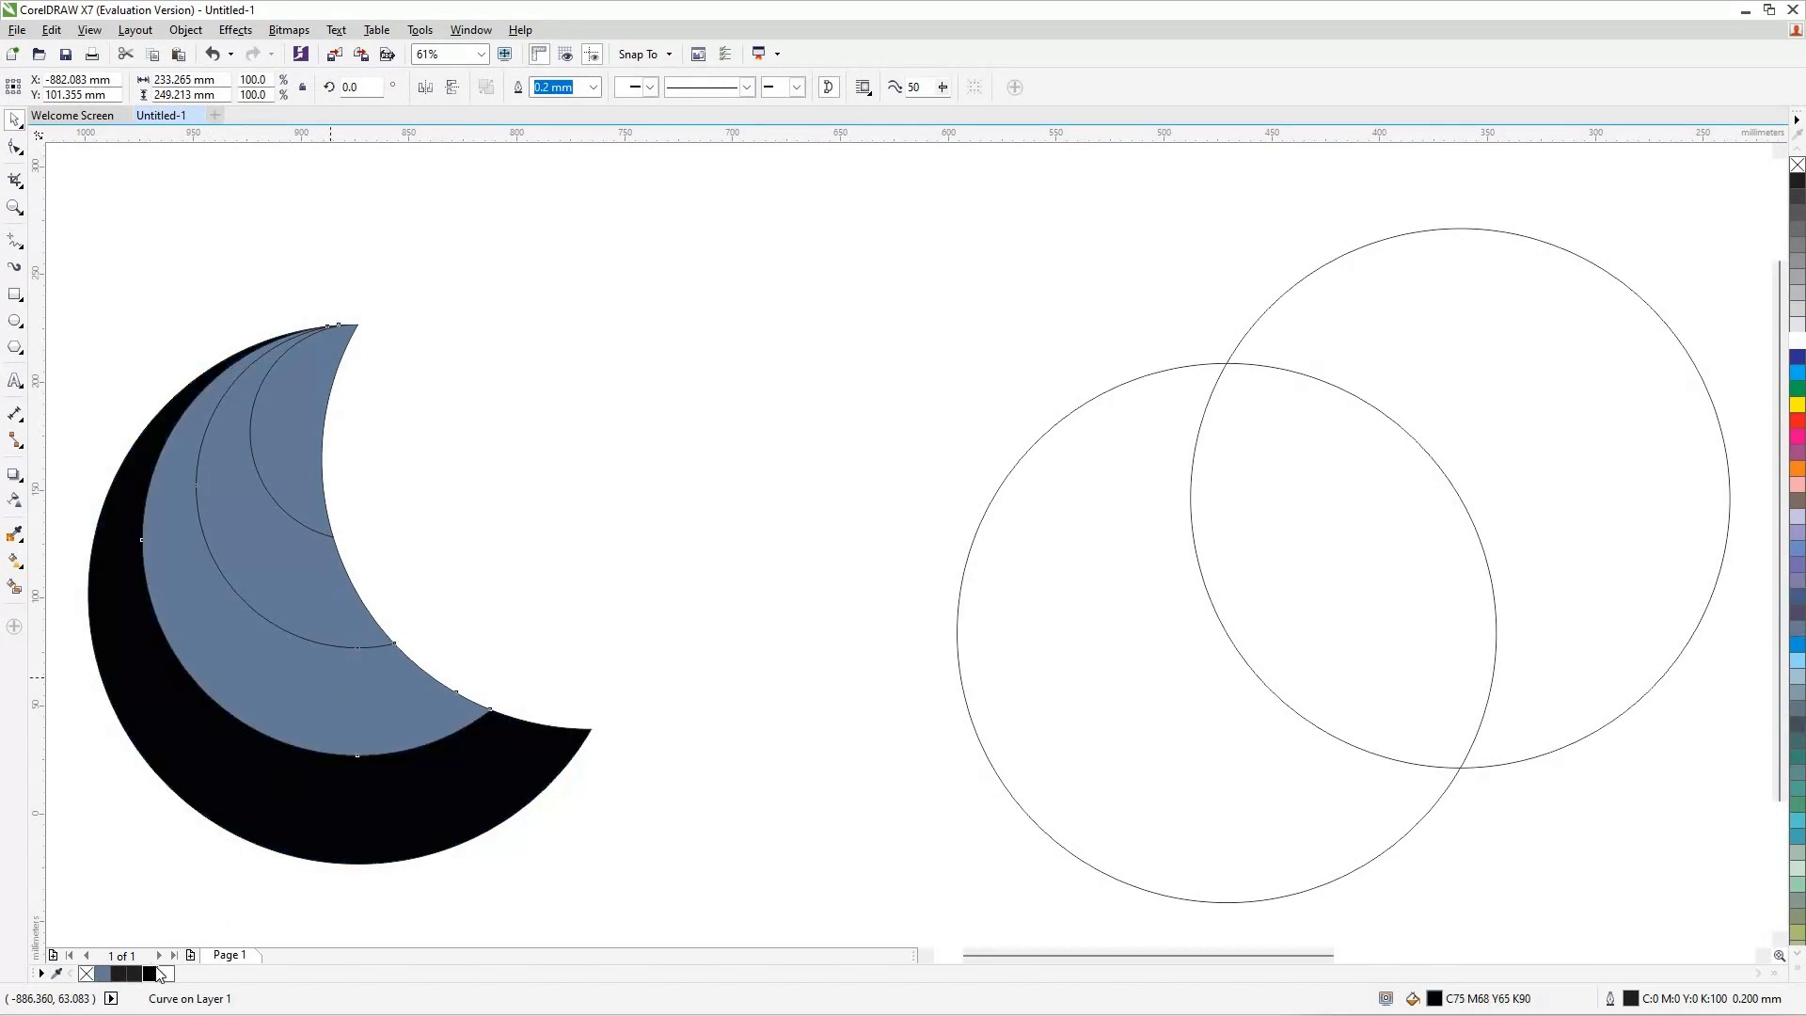
left_click(260, 615)
left_click(166, 974)
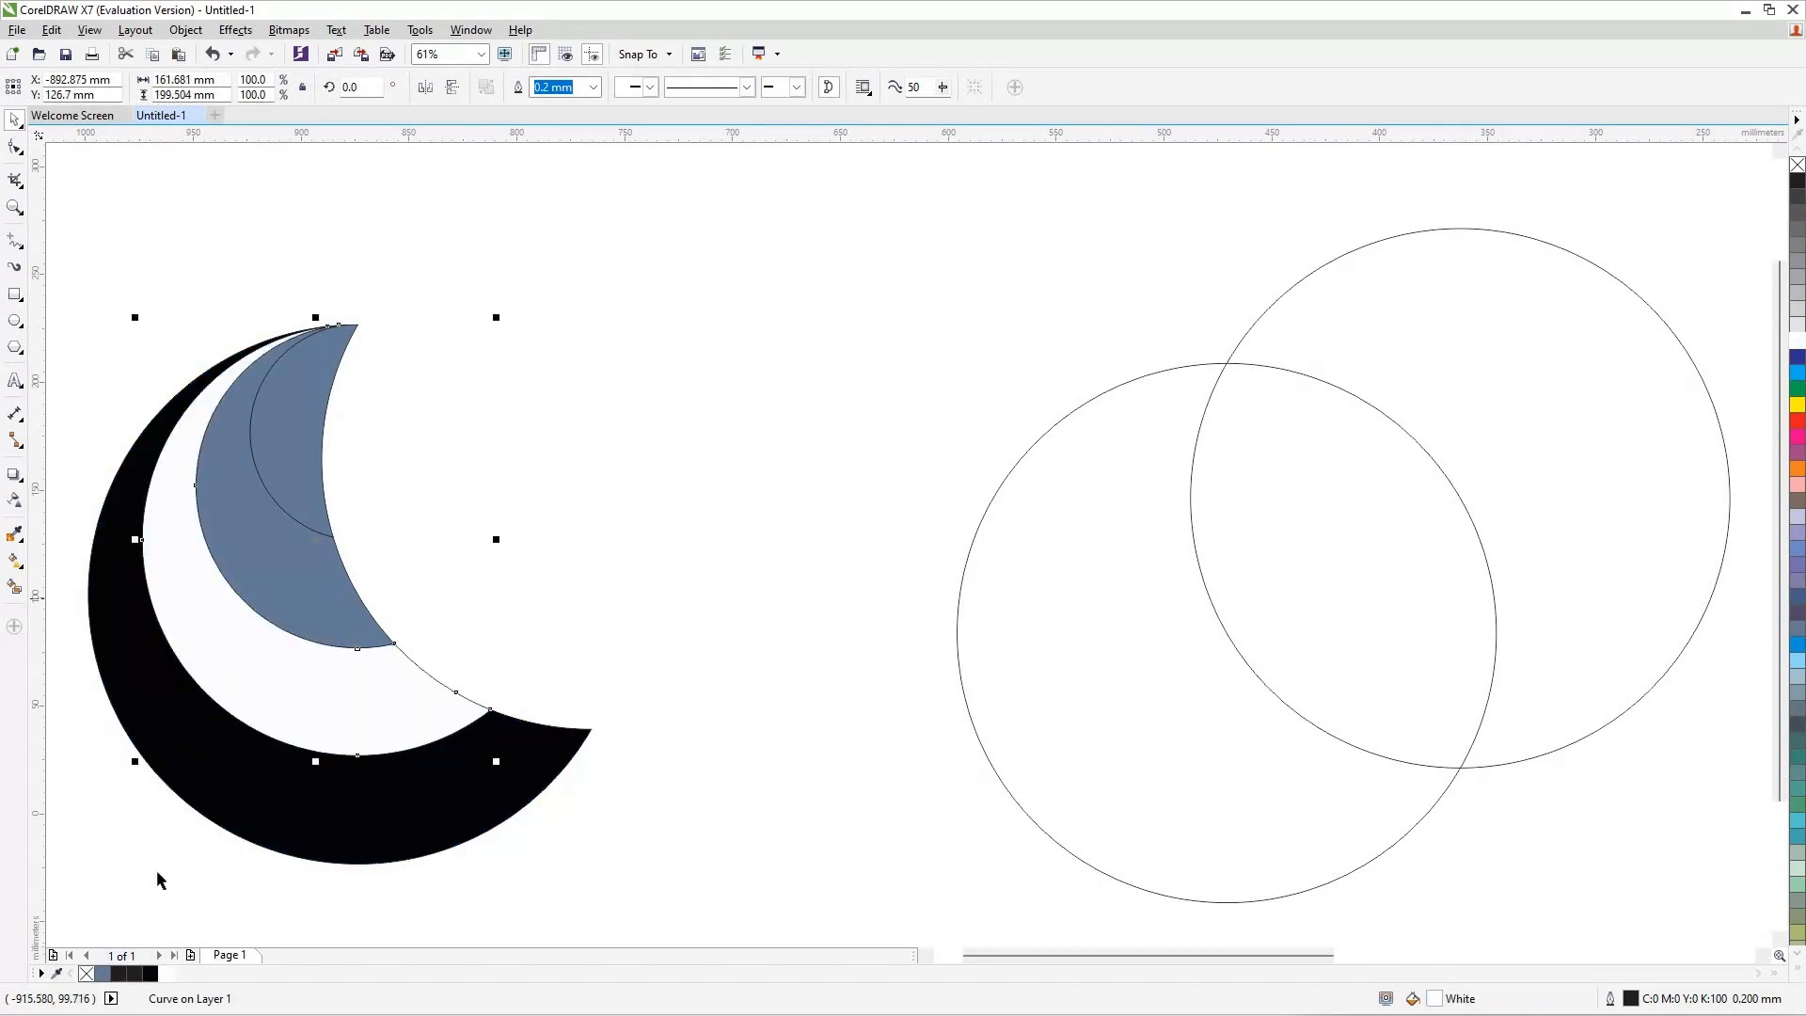
Step: Fill the third crescent with black and the innermost crescent with white
left_click(262, 601)
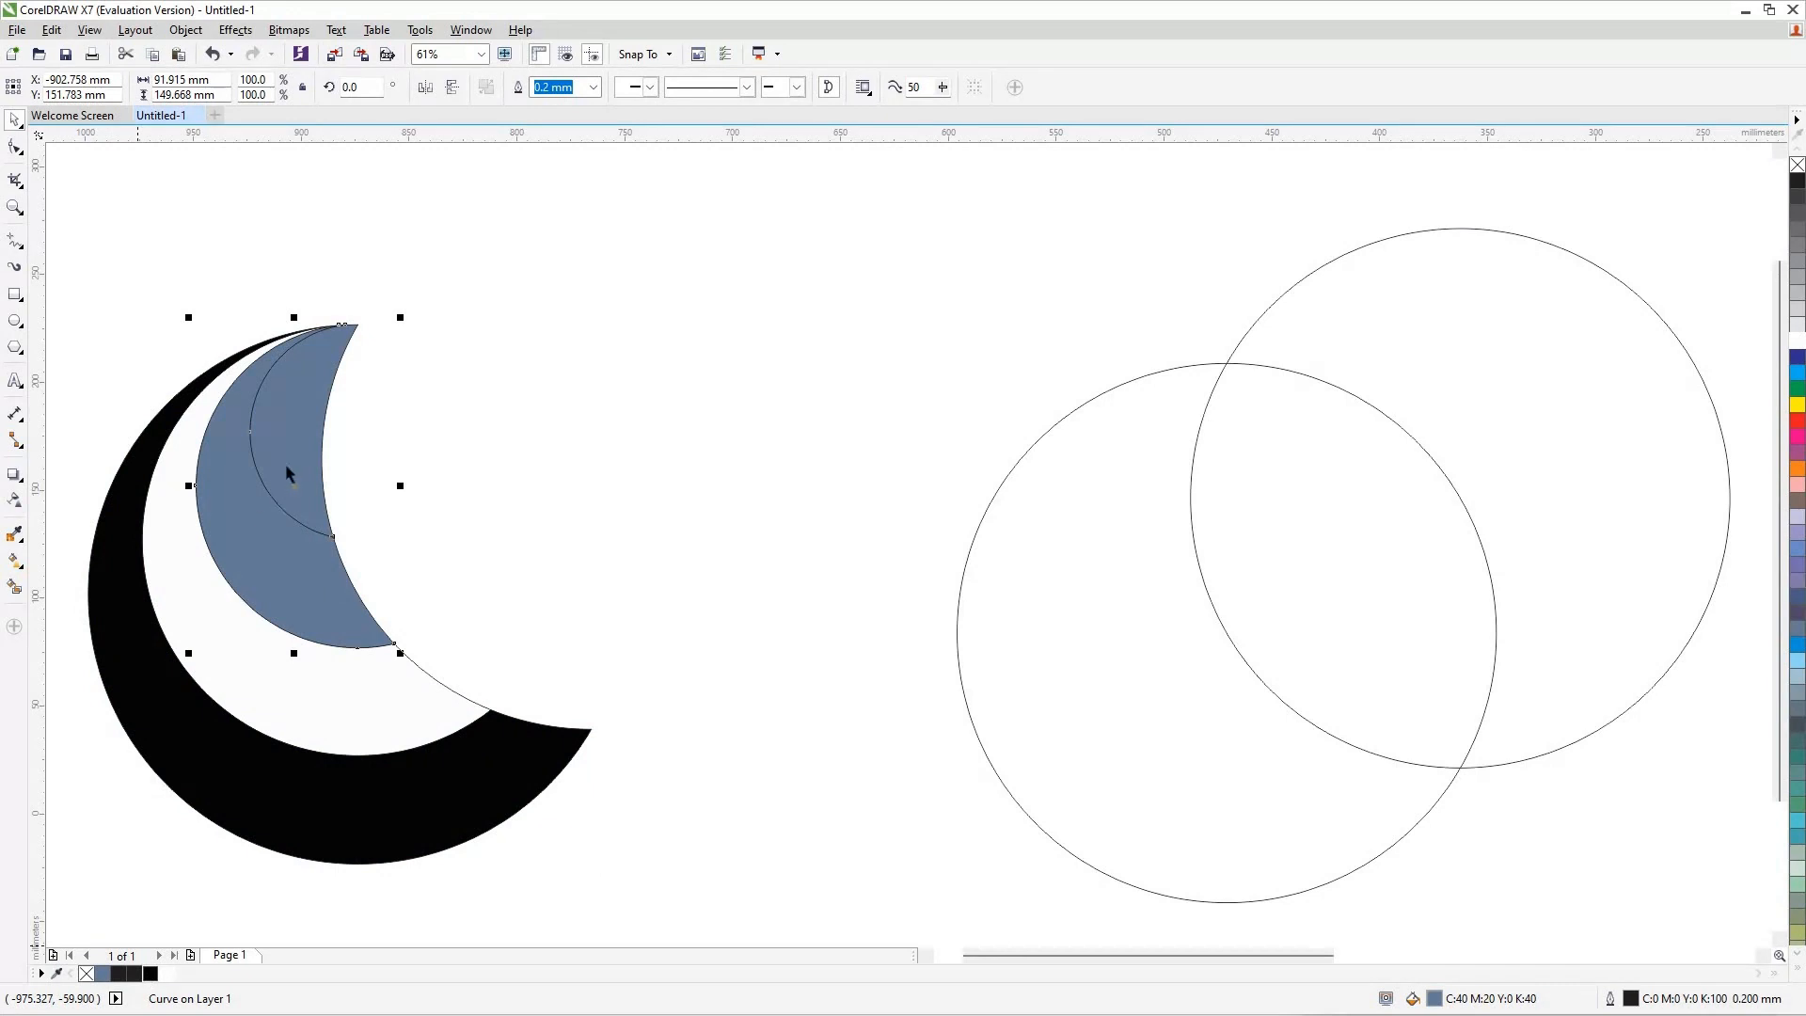
key("ctrl+shift+z")
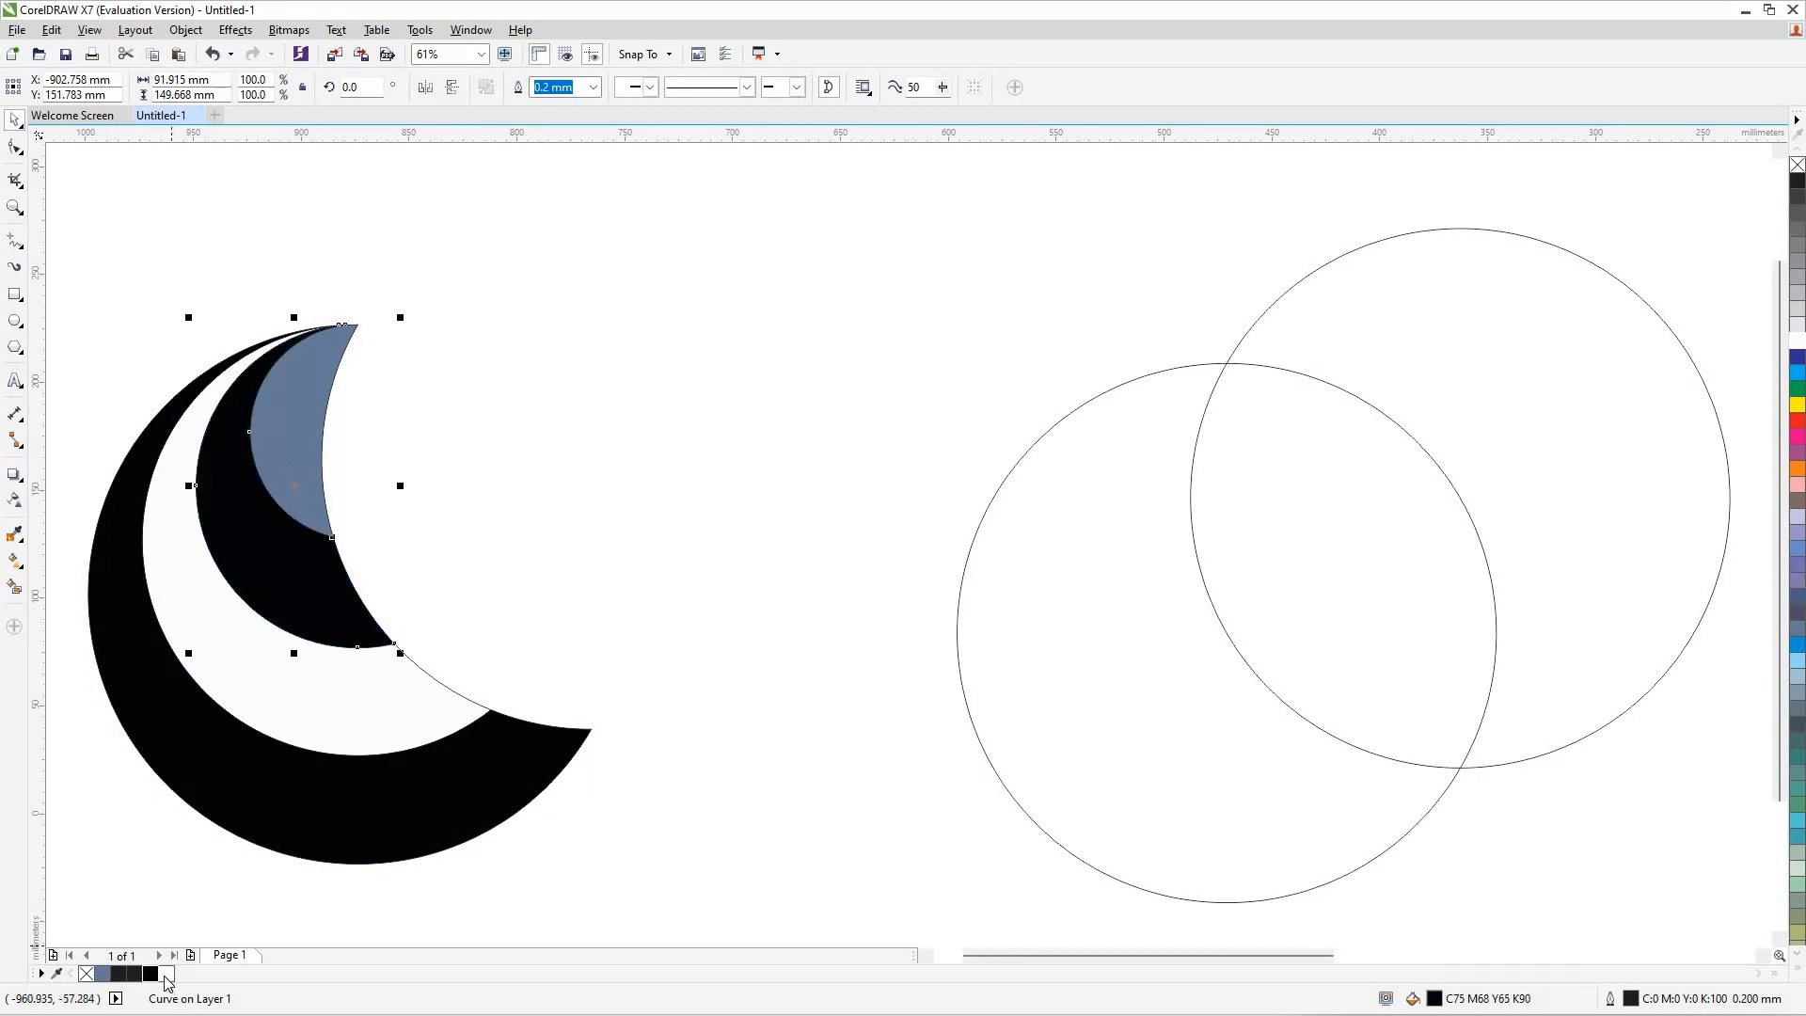
key("ctrl+z")
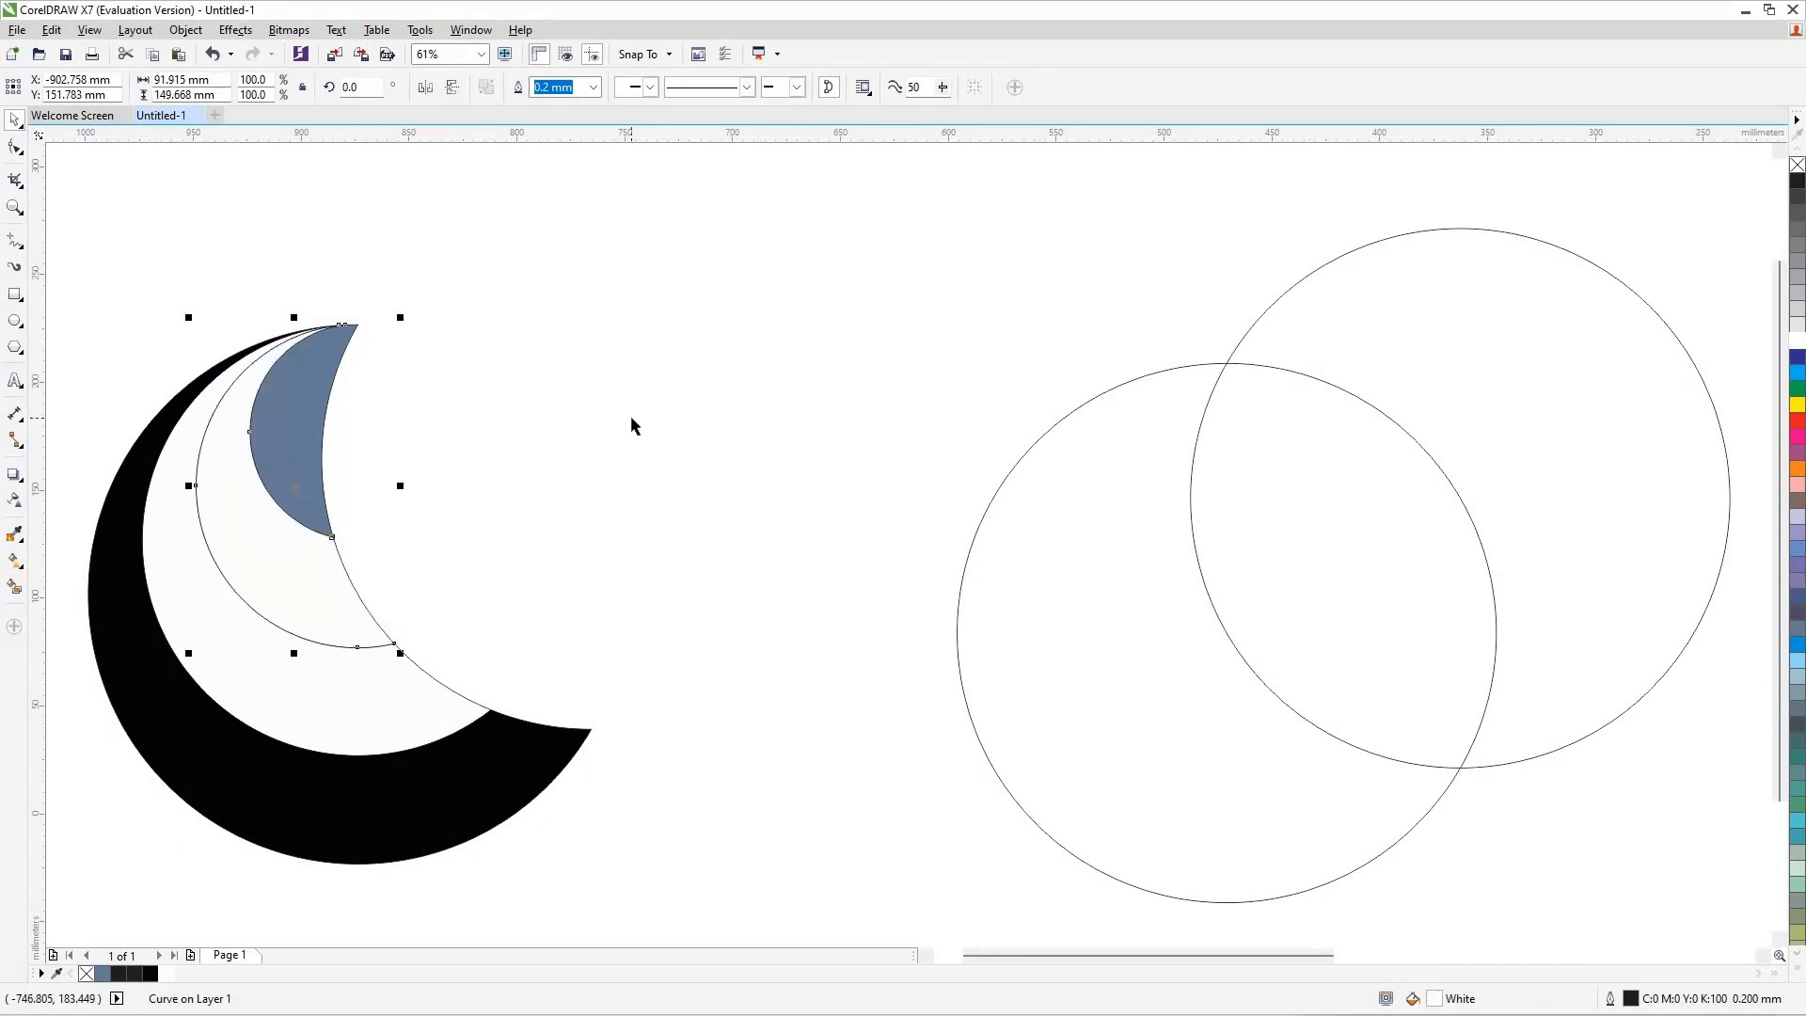
key("ctrl+shift+z")
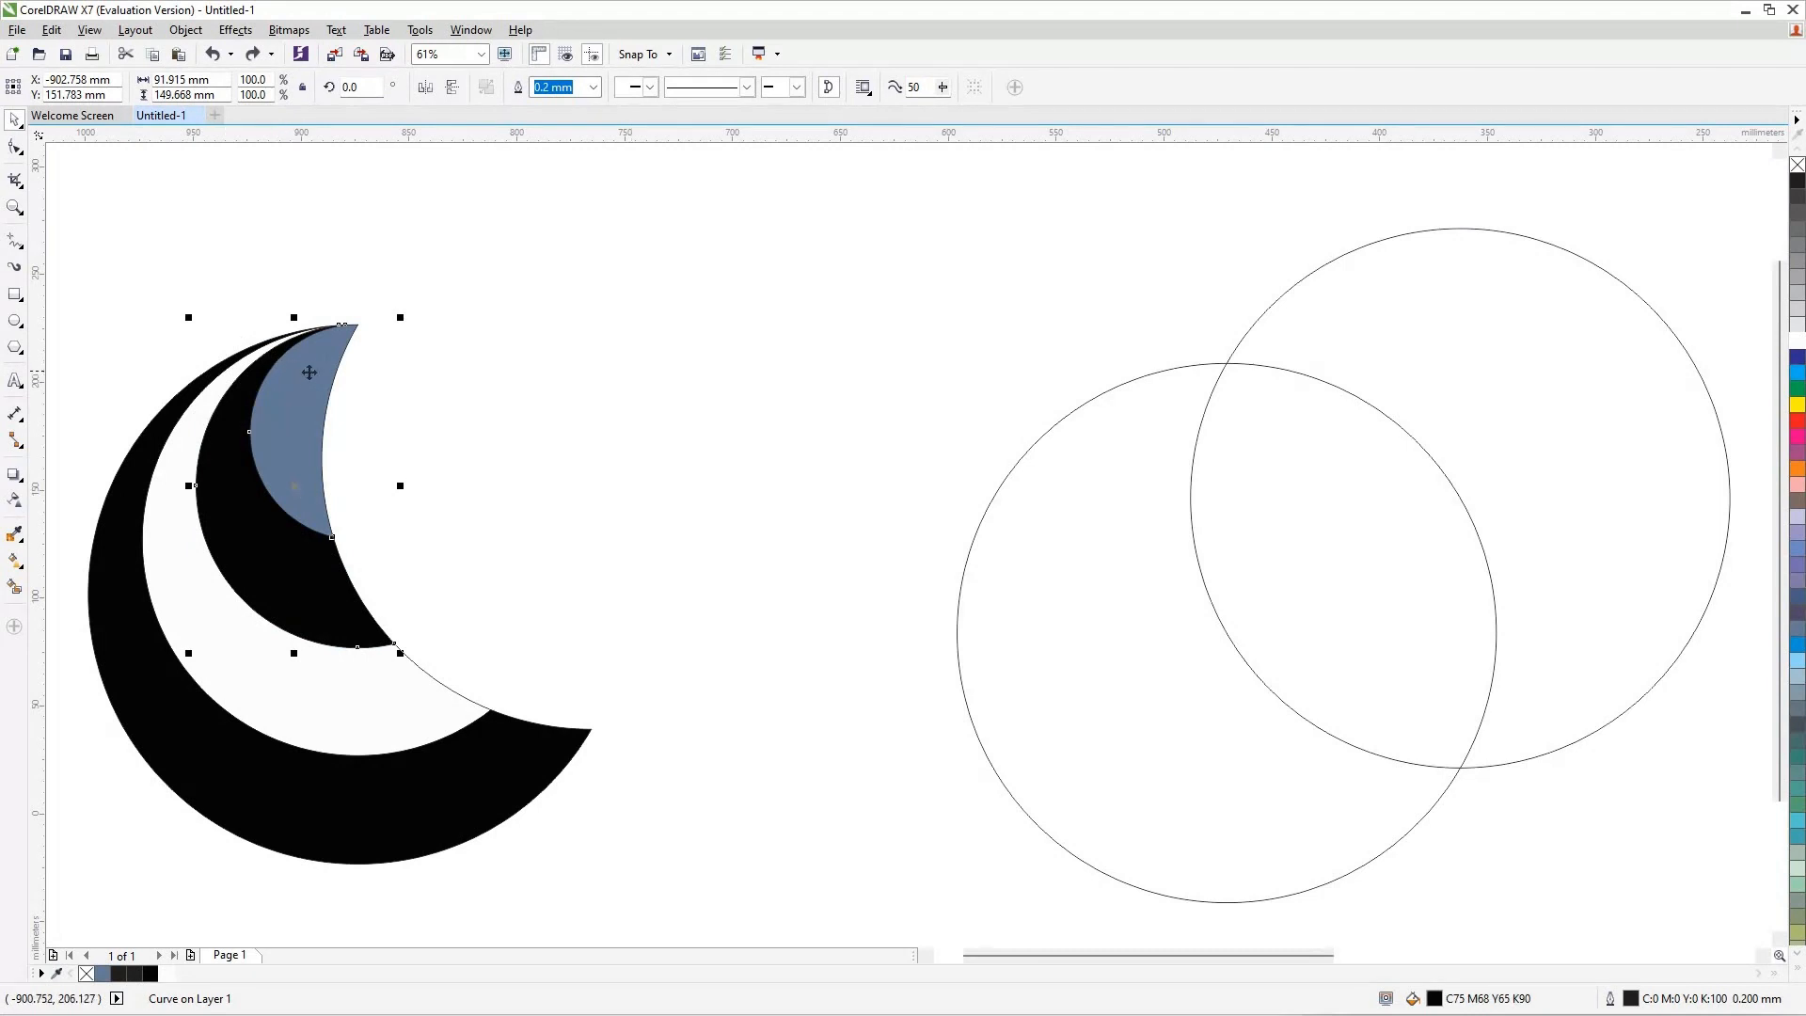
key("Tab")
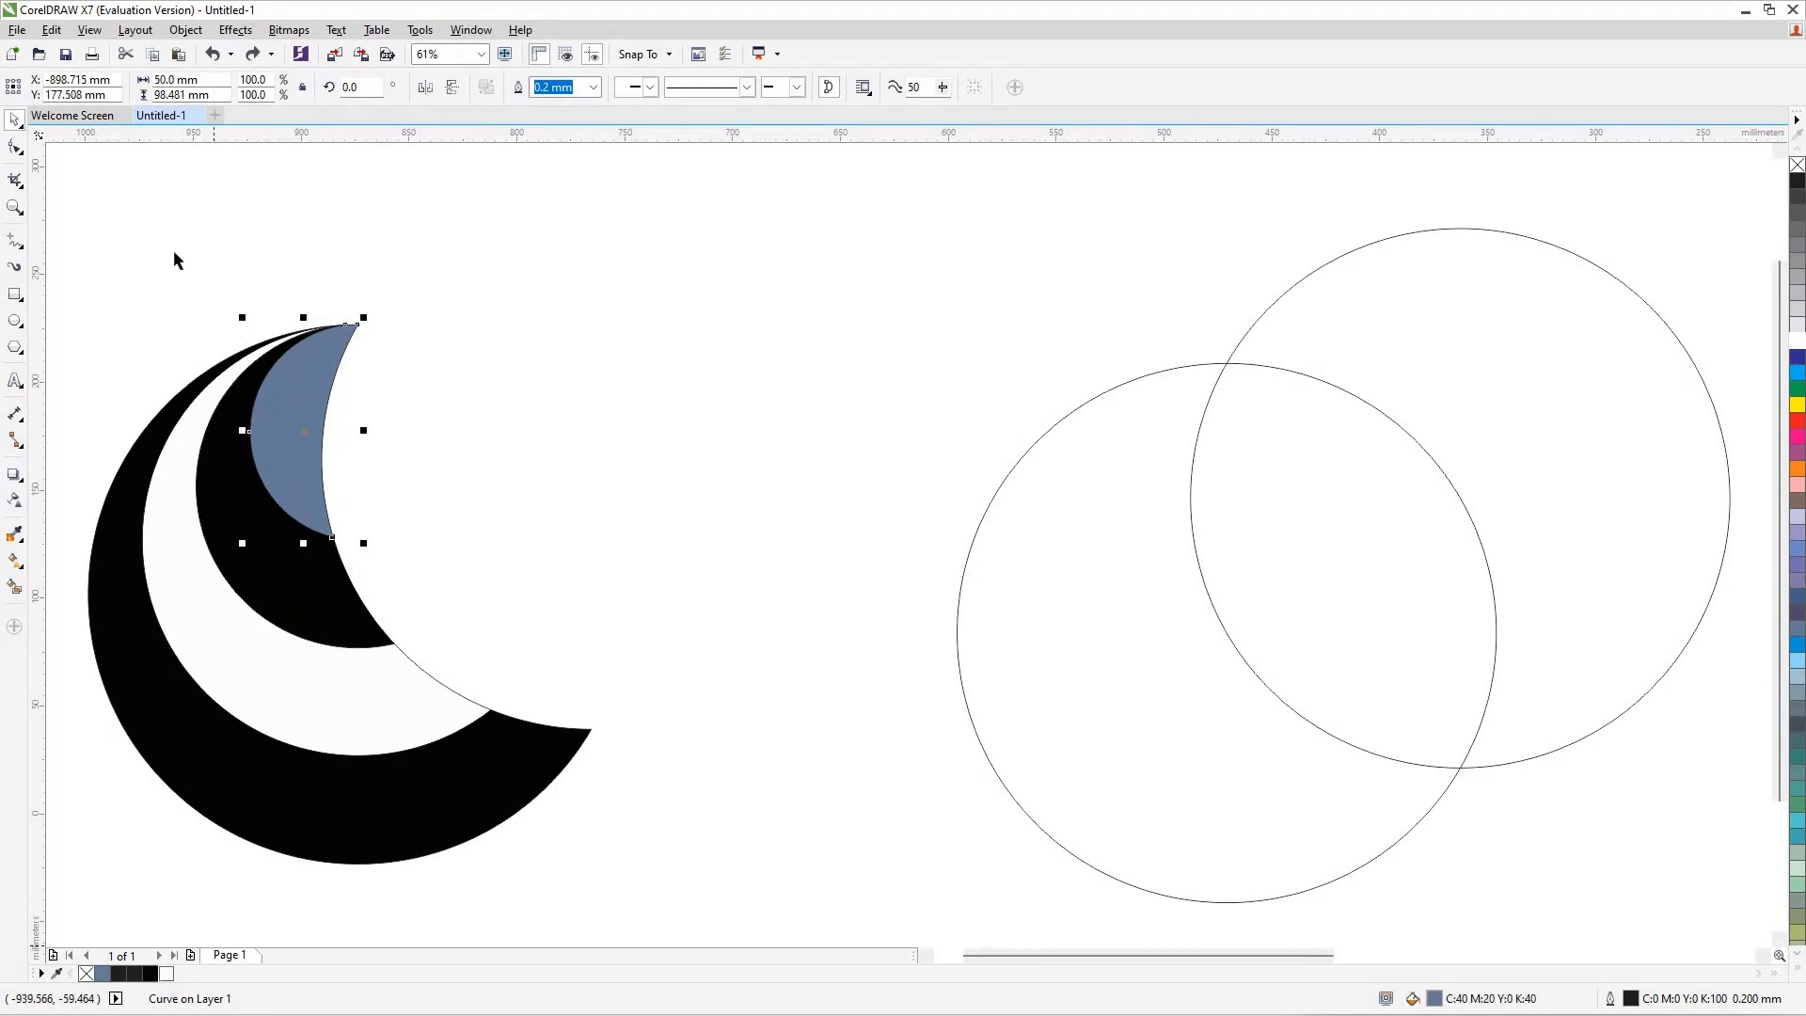
key("ctrl+shift+z")
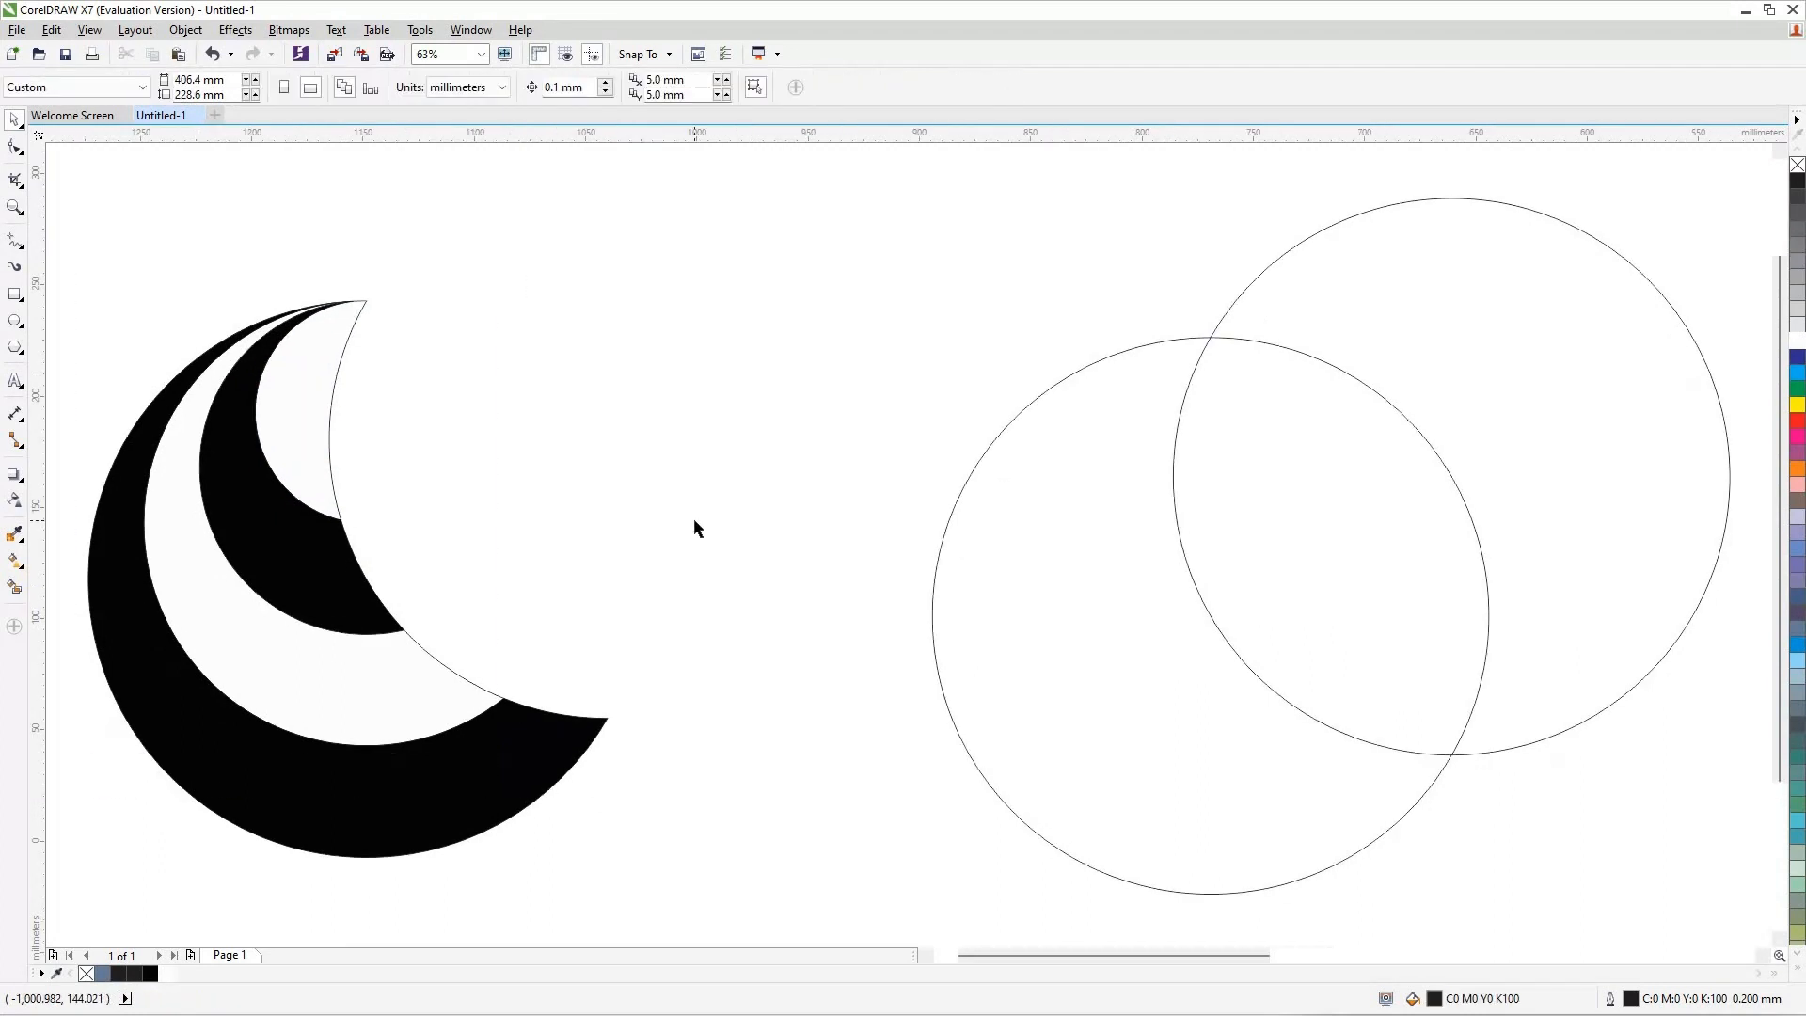
Step: Create a copy of the grouped striped crescent rotated 60° about its pointed upper tip
scroll(694, 522, "down", 1)
left_click(530, 572)
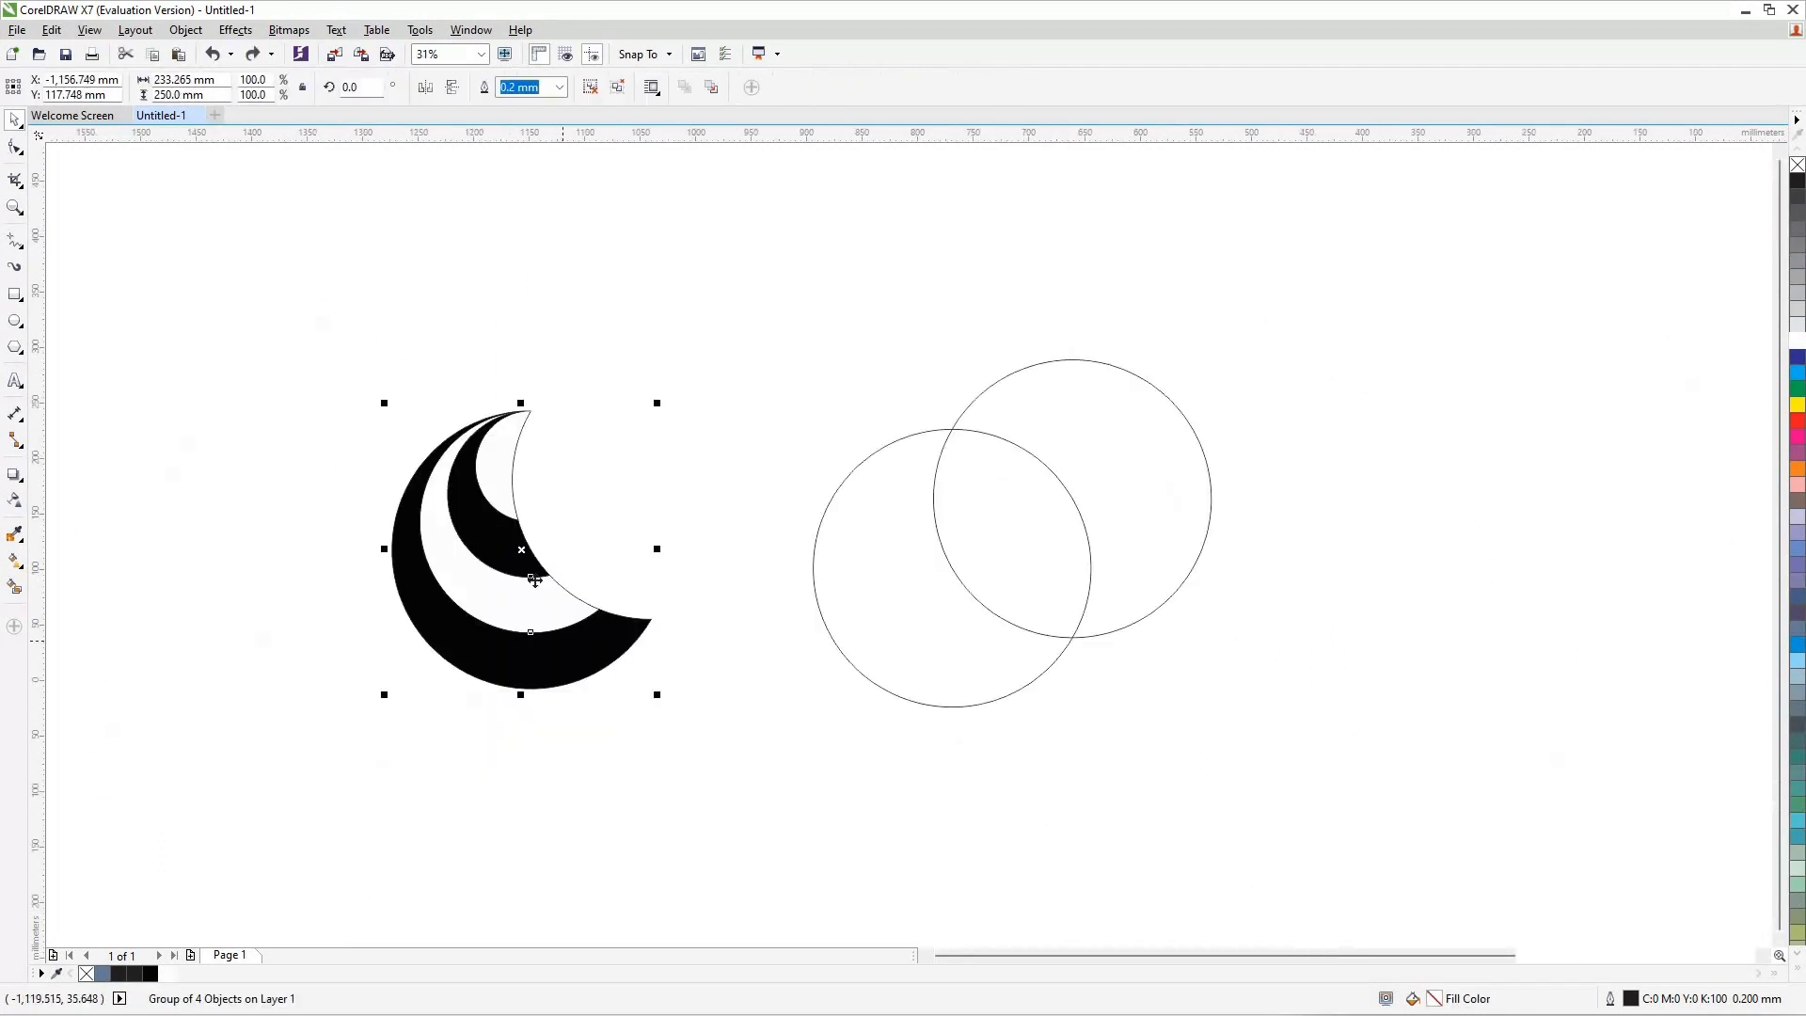
left_click(529, 550)
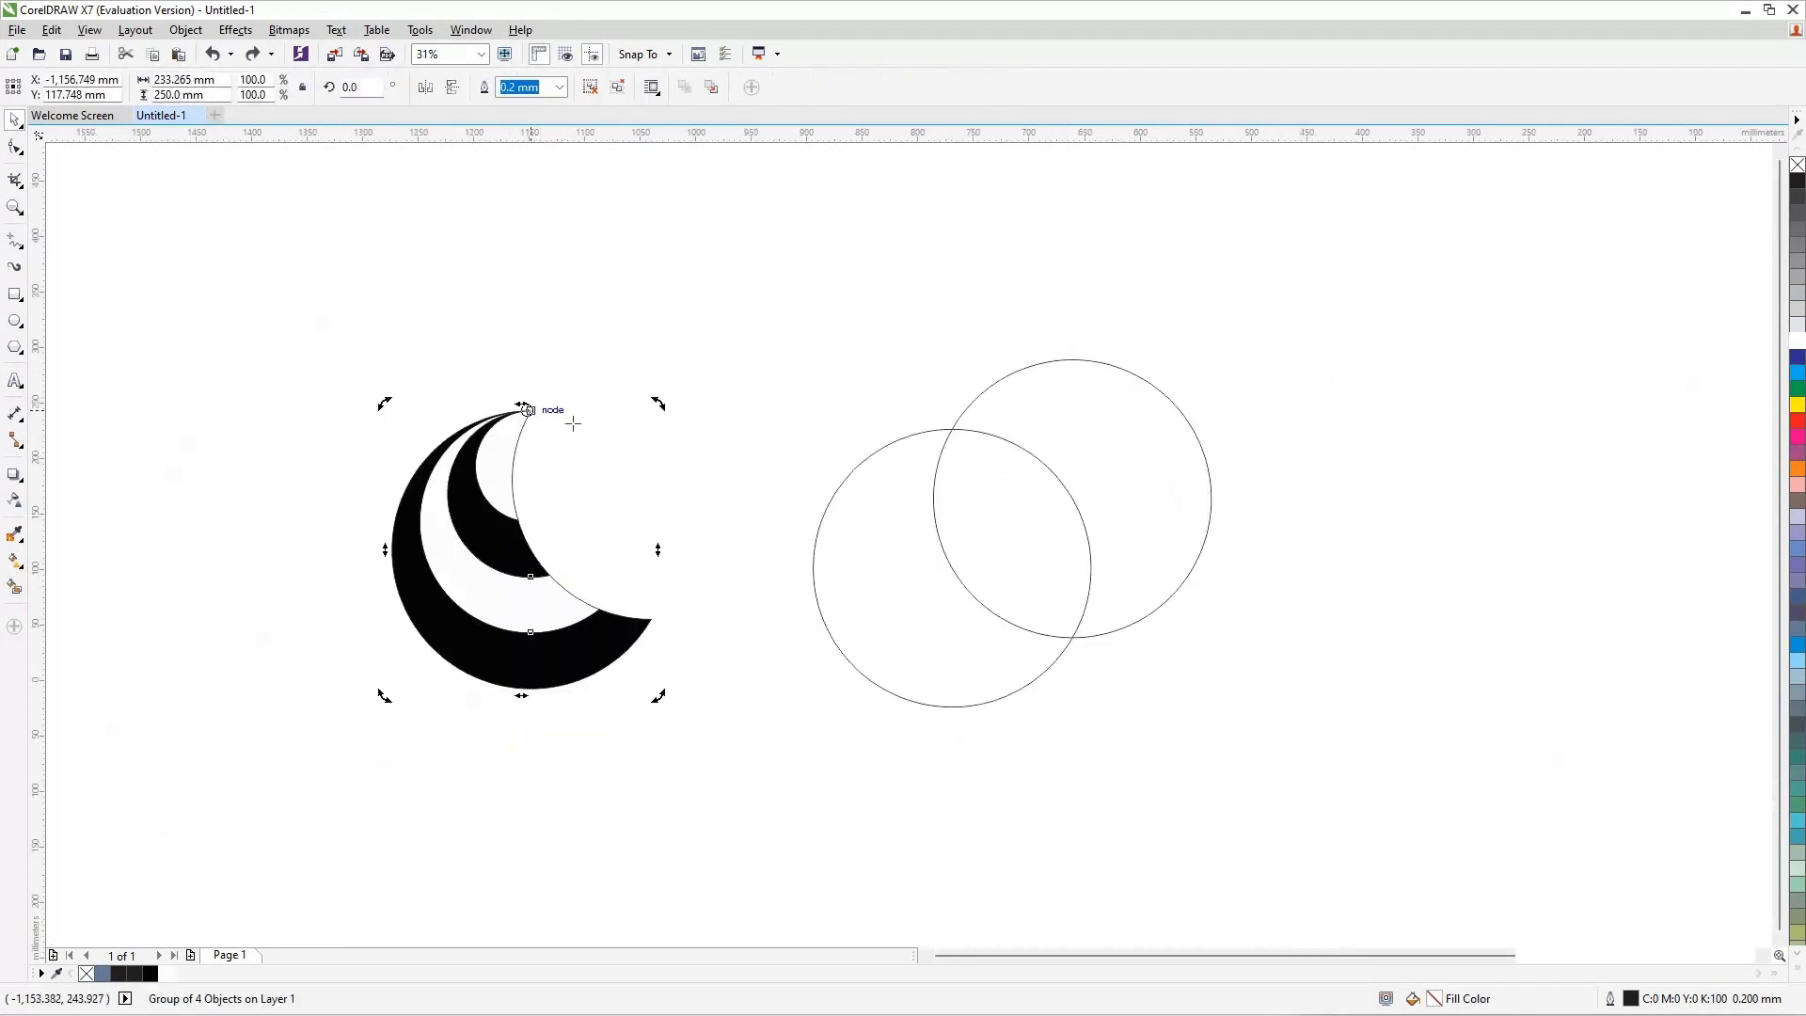
left_click_drag(578, 425, 530, 410)
left_click_drag(757, 610, 844, 484)
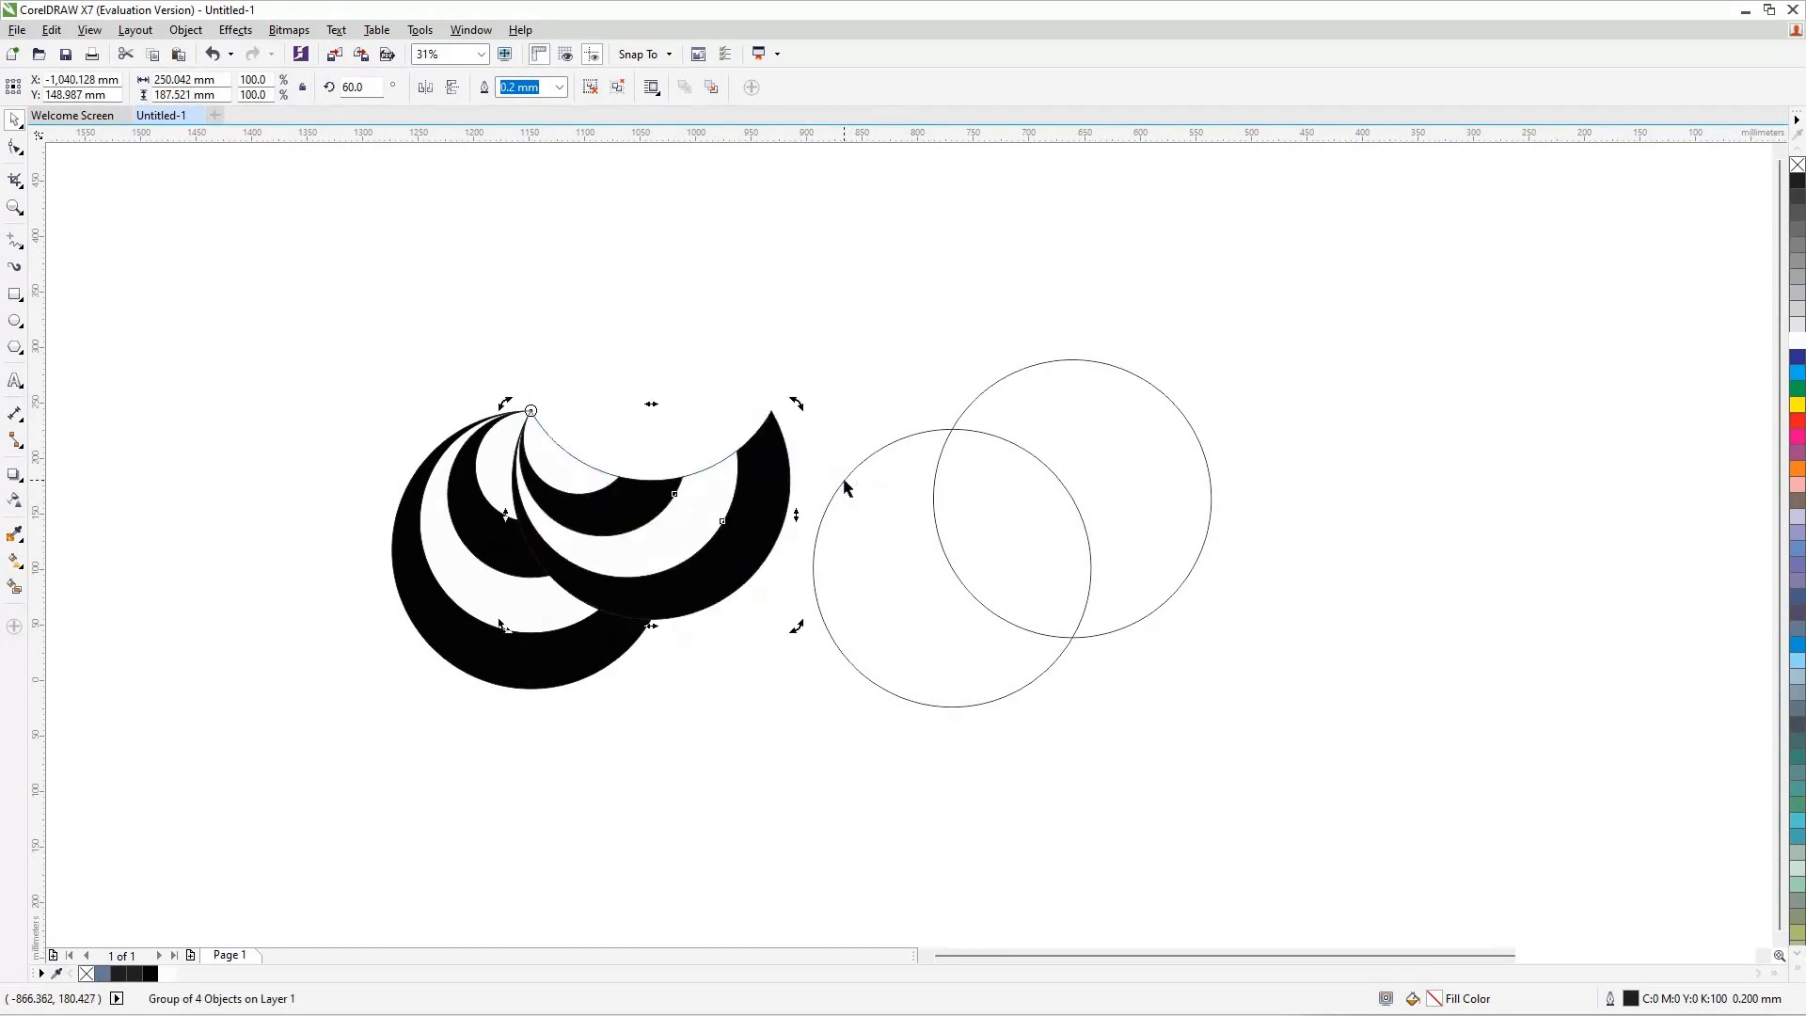
Step: Repeat the 60° rotated duplication four more times to complete a six-petal swirl around the shared tip
key("ctrl+r")
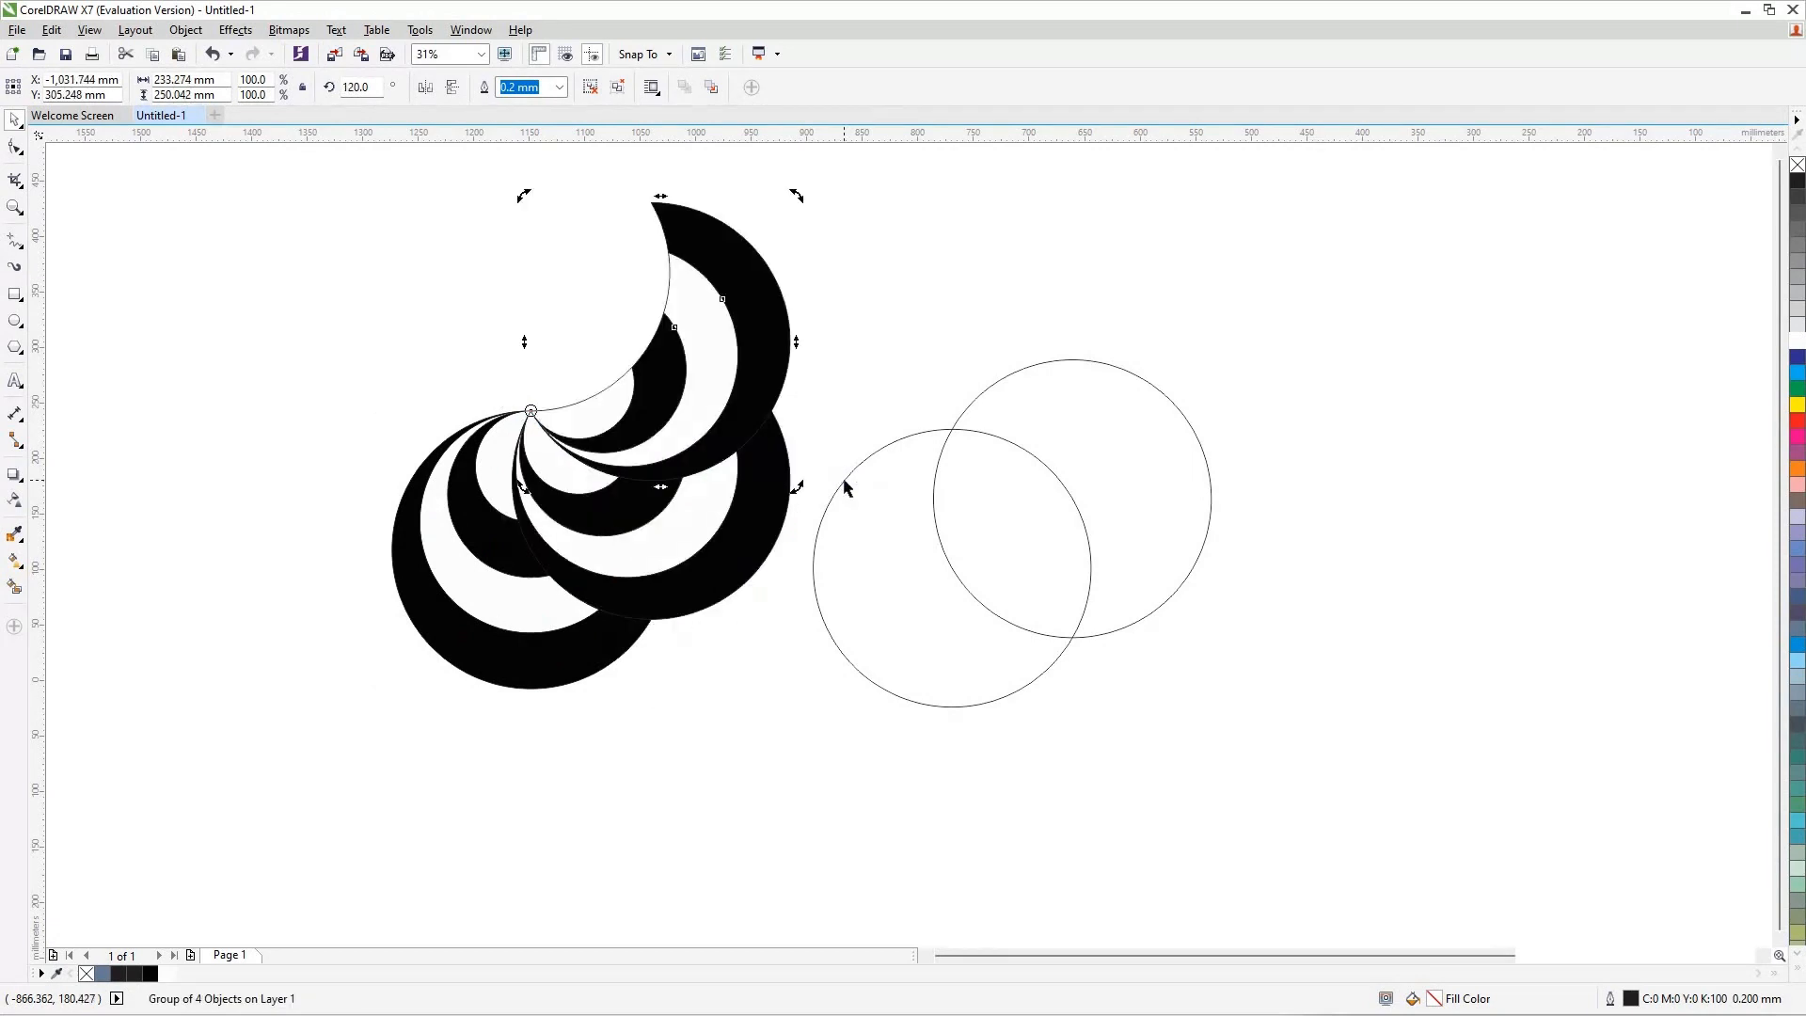
key("ctrl+r")
key("ctrl+r")
key("ctrl+r")
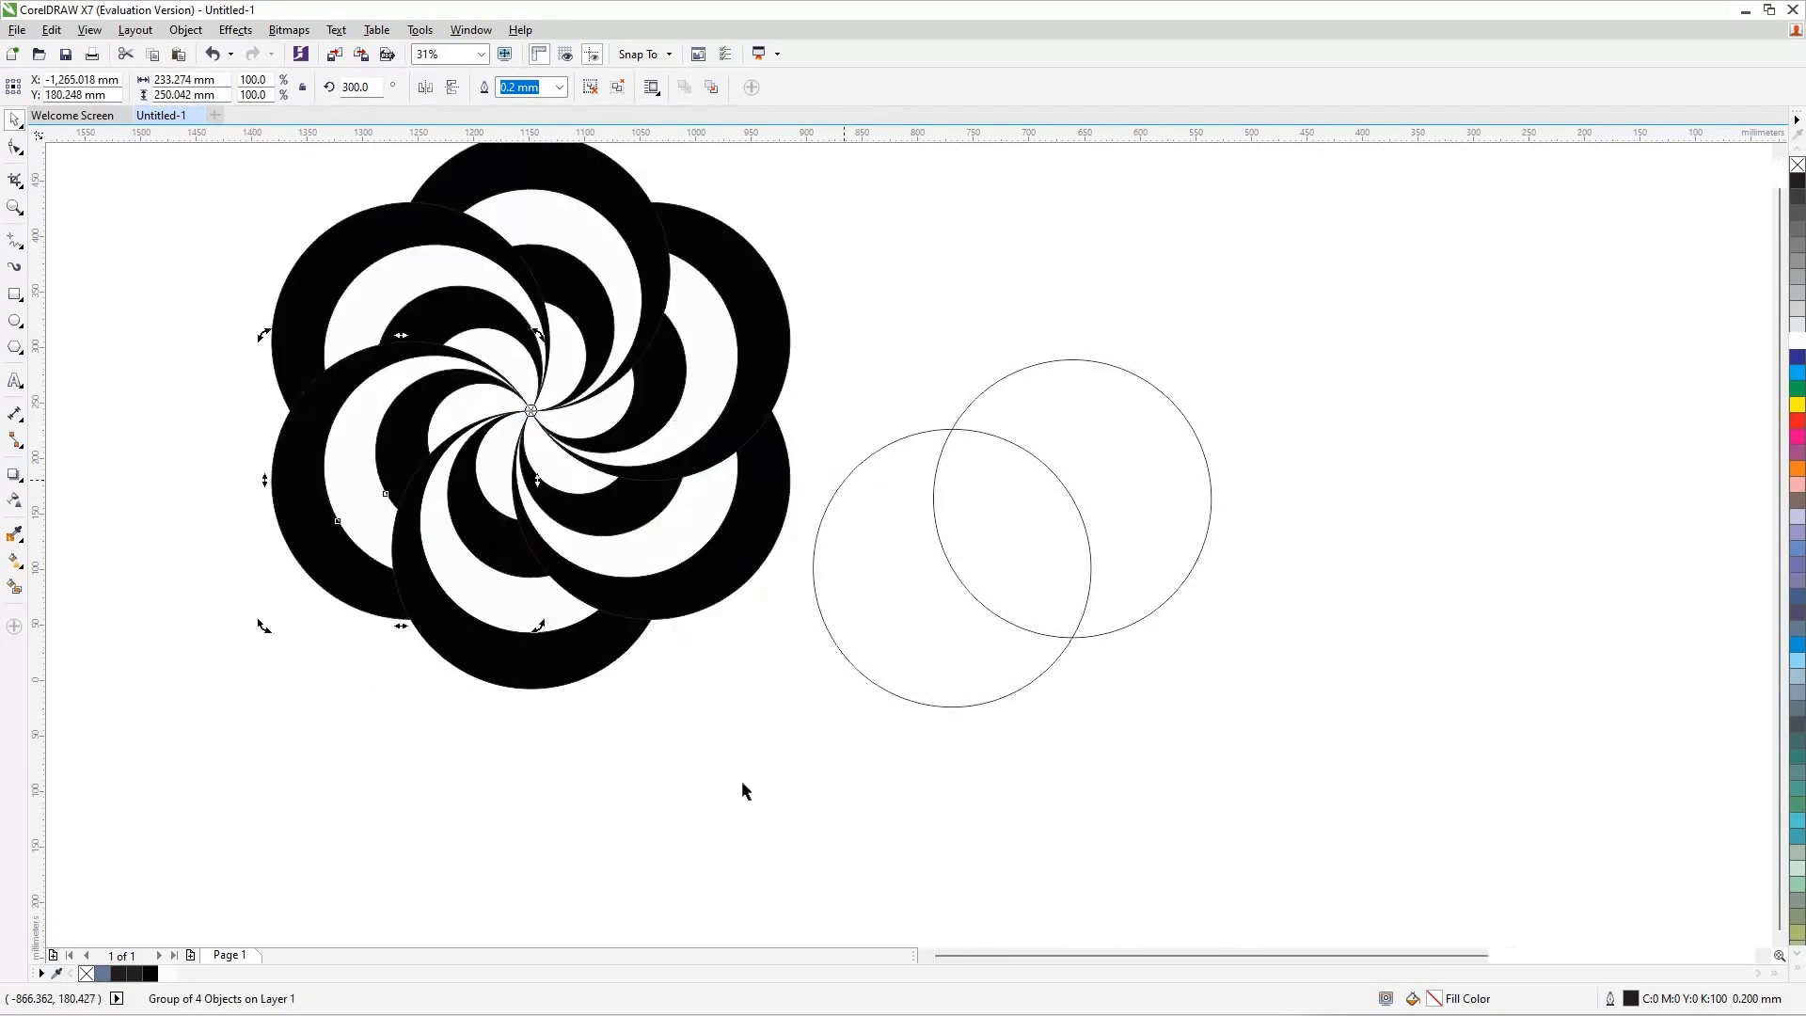
left_click(529, 633)
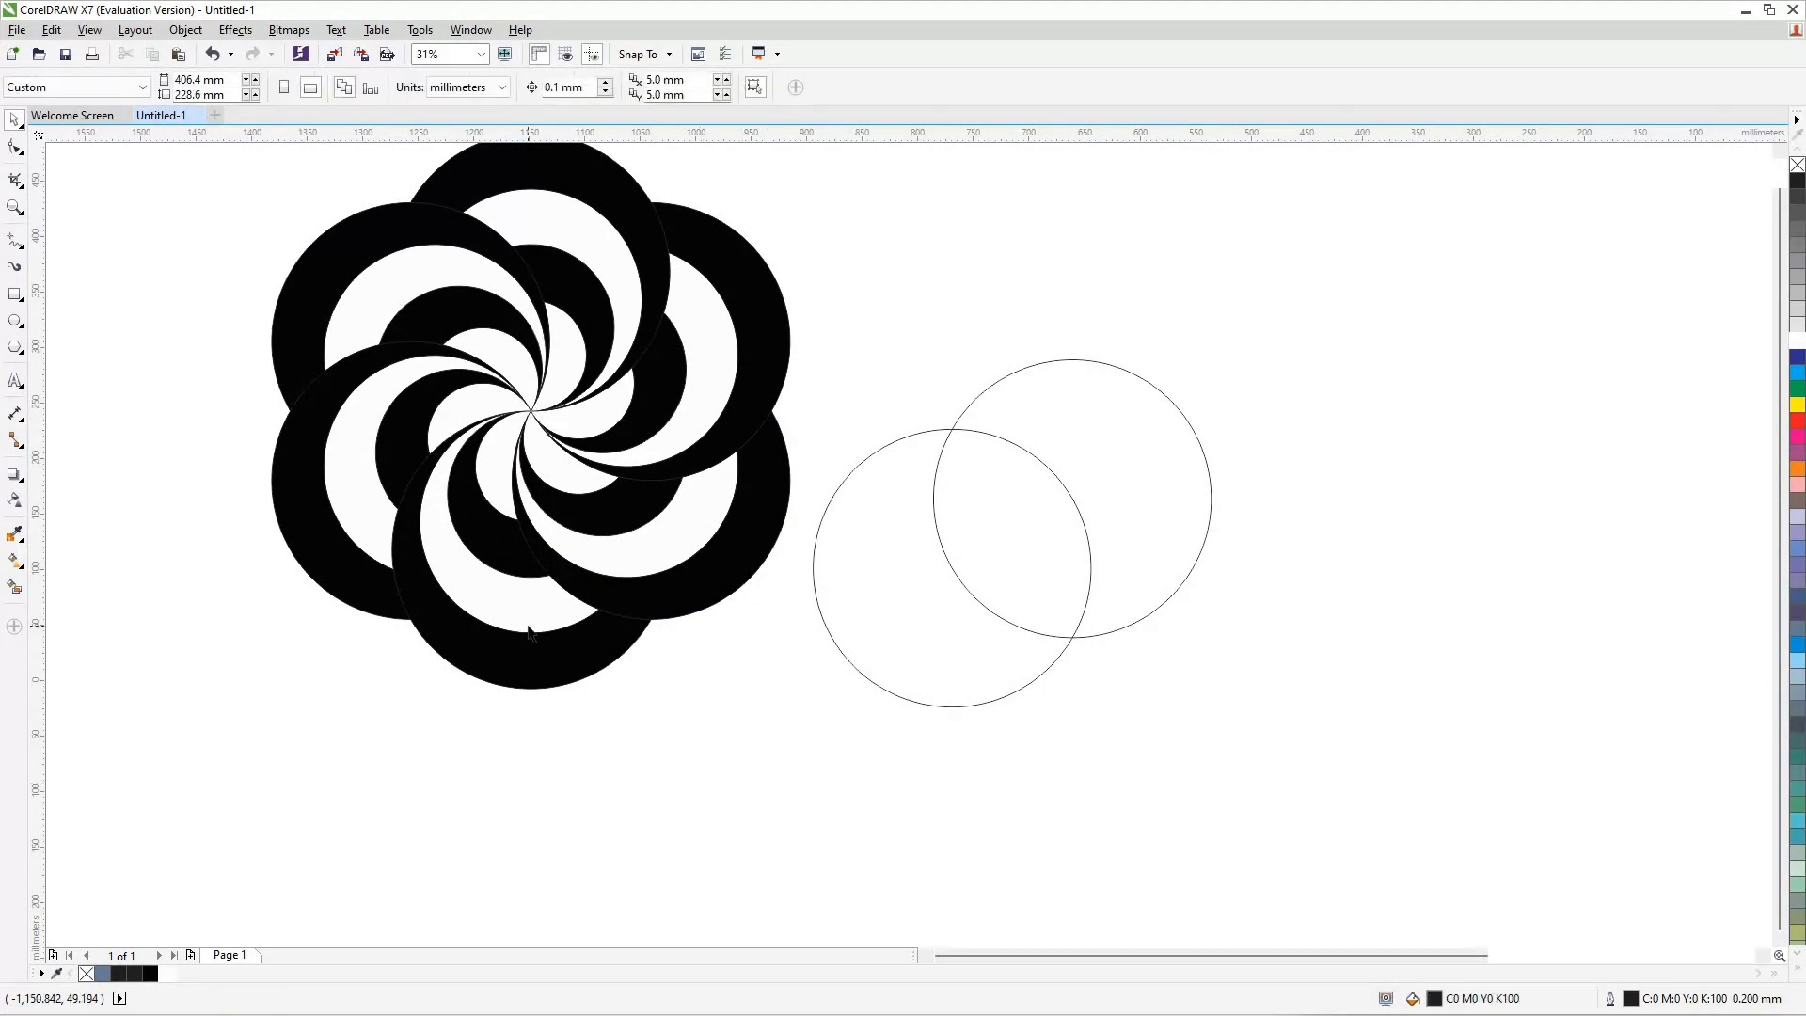
key("F4")
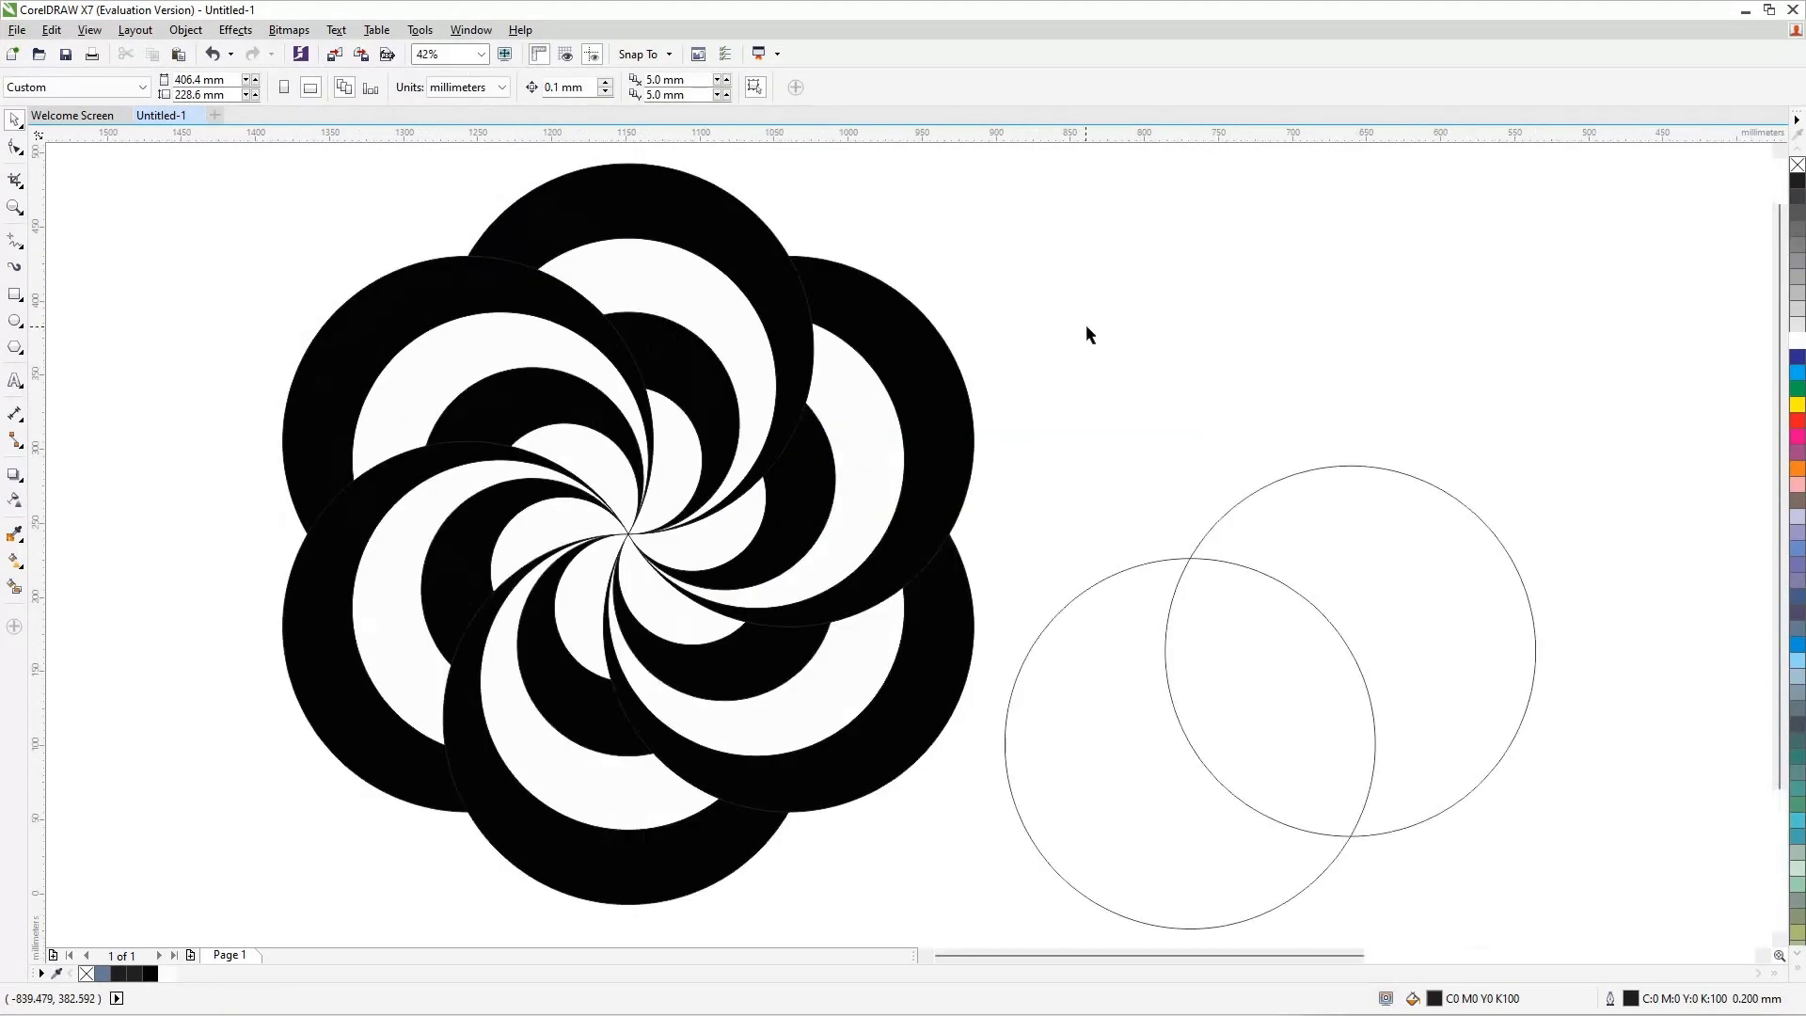
Step: Copy the upper-right 250 mm circle and set the copy's rotation to 20° about the circles' upper intersection point
left_click(1437, 564)
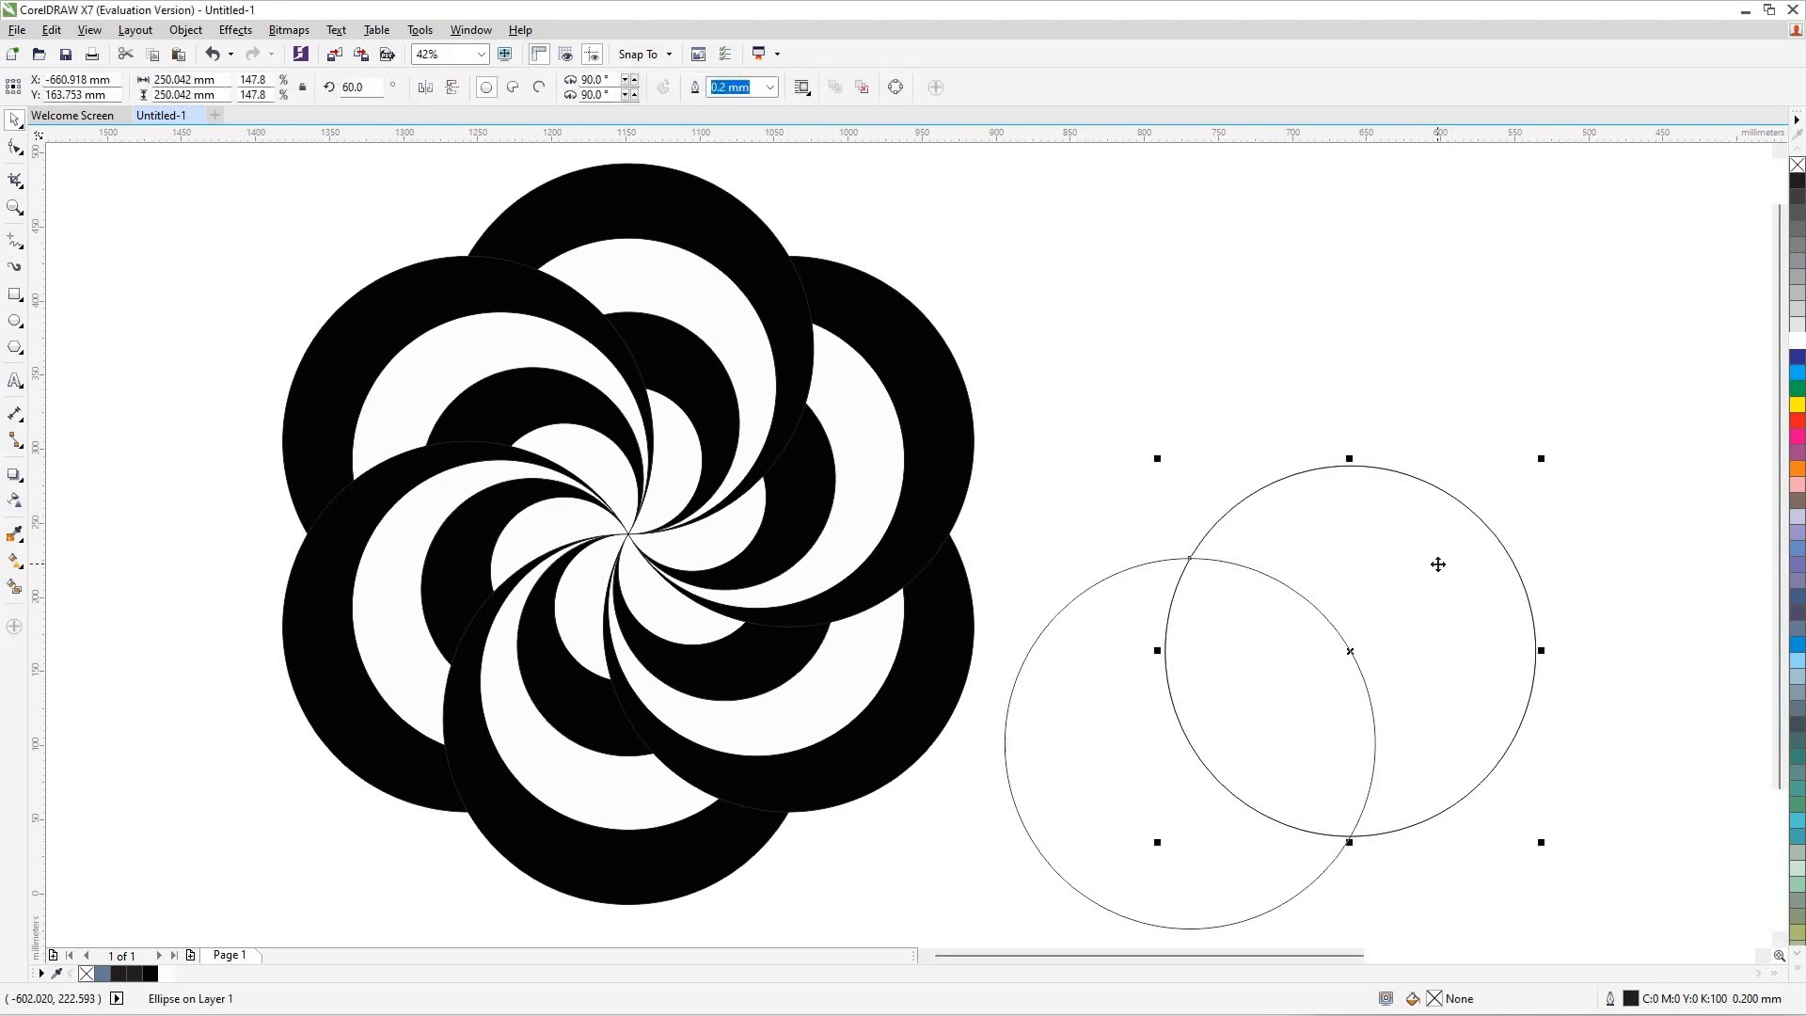
right_click(1439, 557)
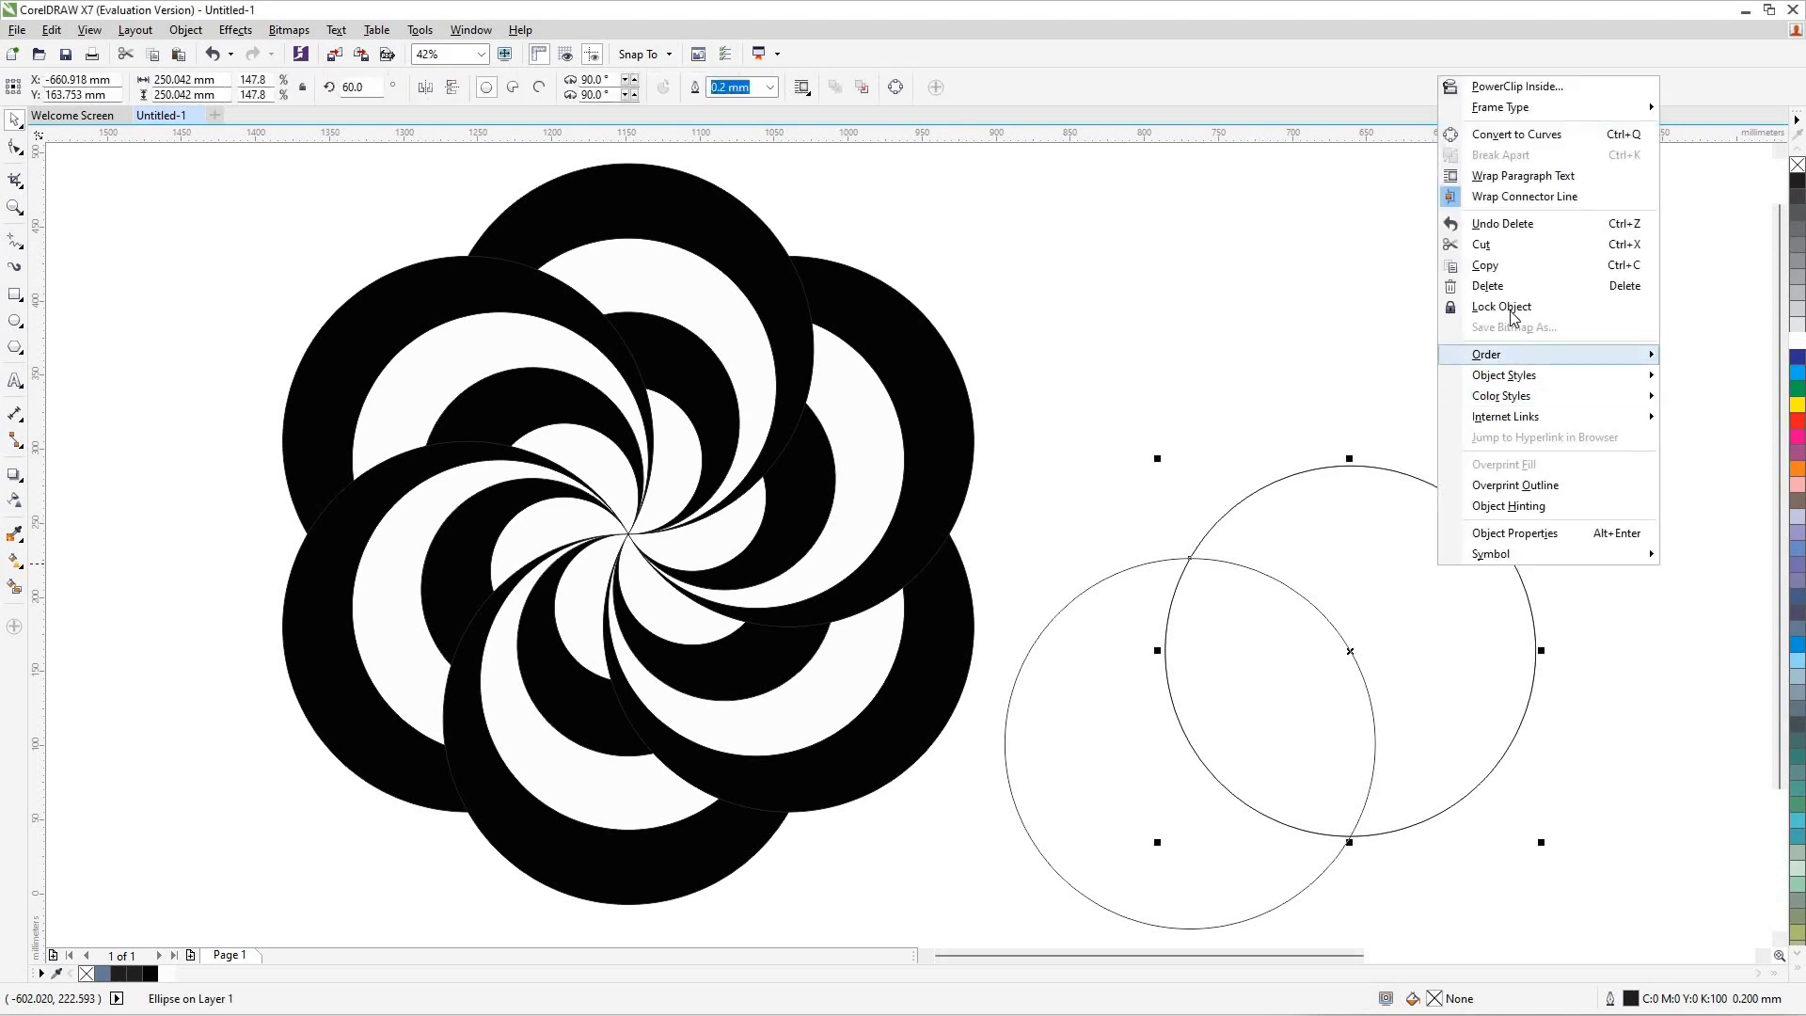
left_click(1522, 265)
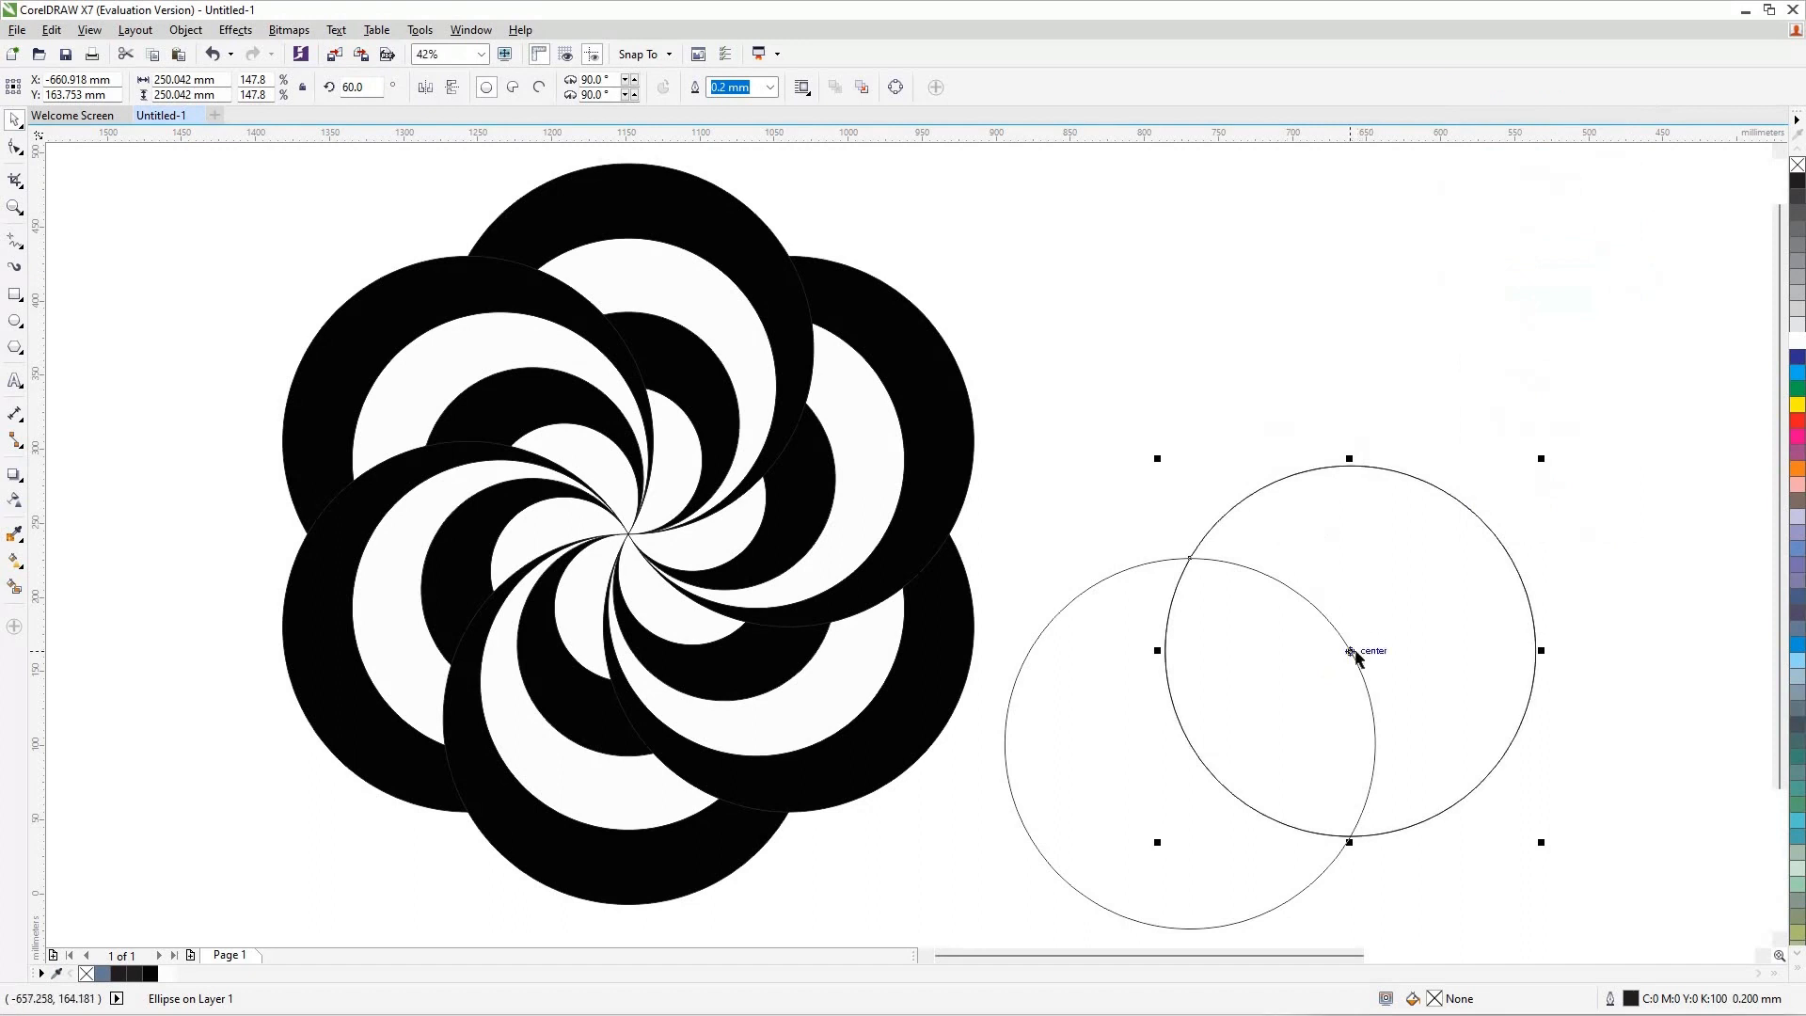
left_click(348, 87)
key("BackSpace")
type("2")
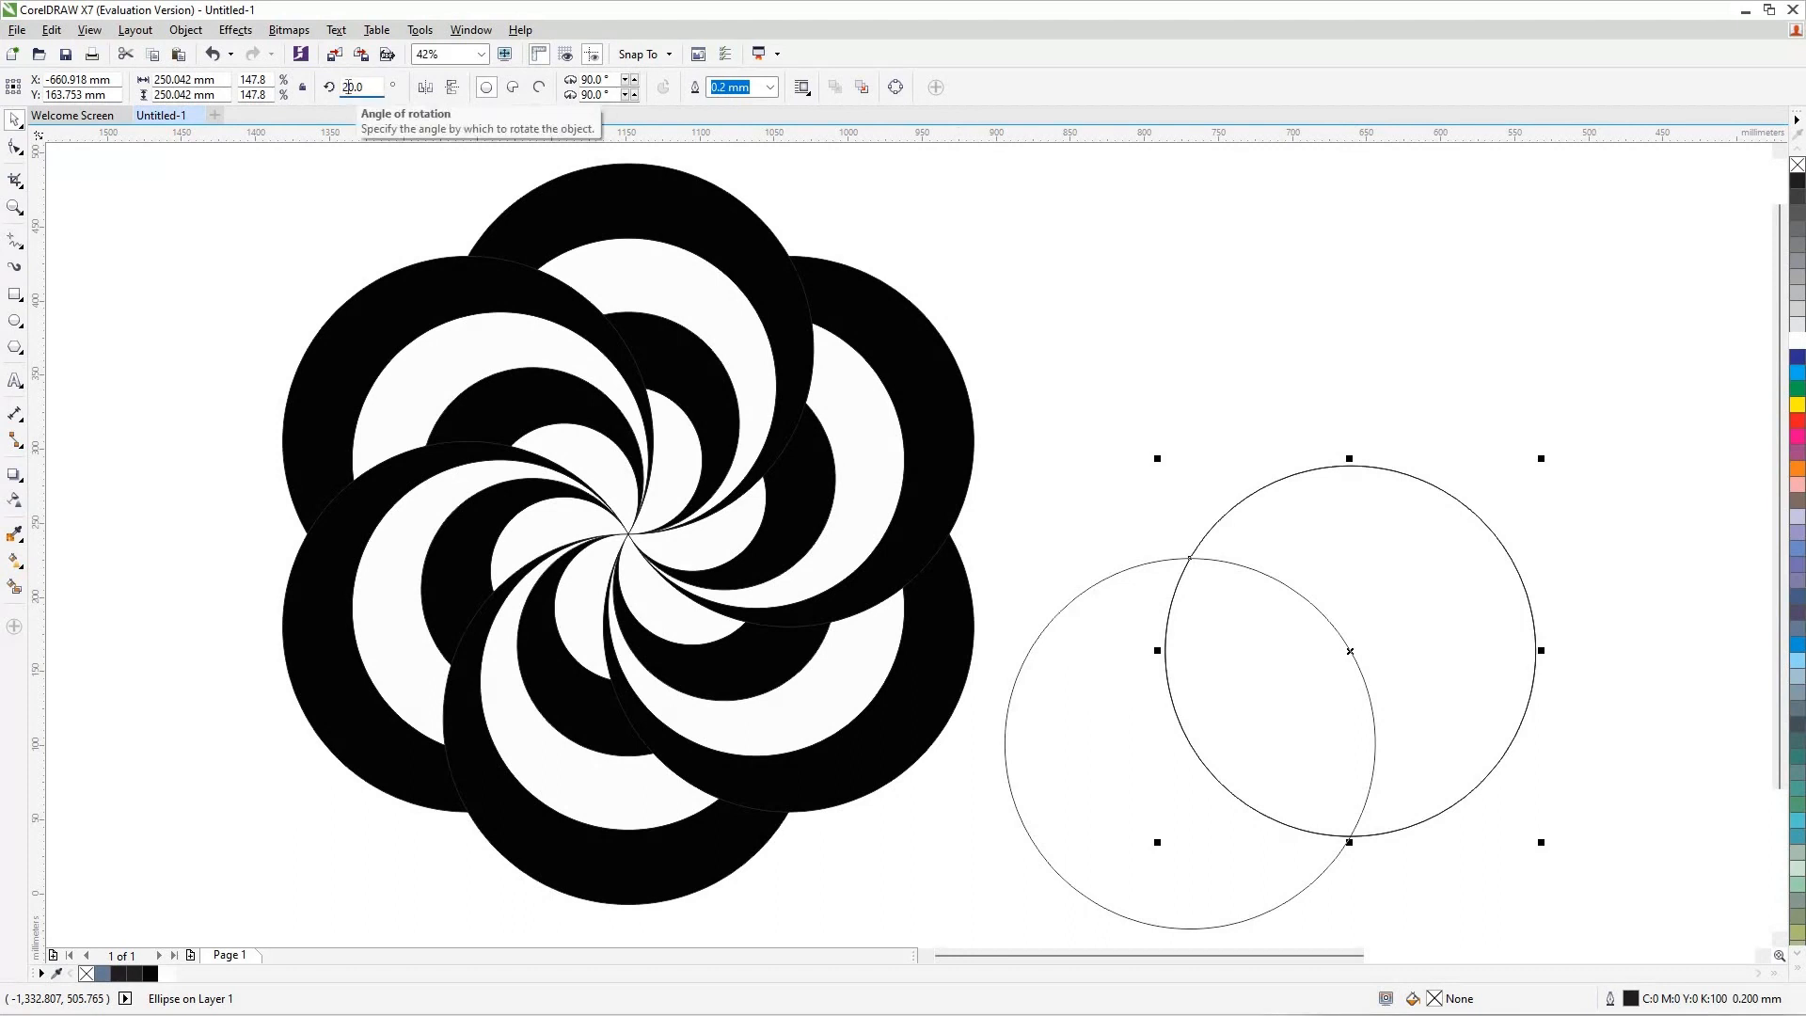
key("Return")
Step: Make another copy of the upper-right circle and set its rotation to 40° about the same intersection point
left_click(1508, 562)
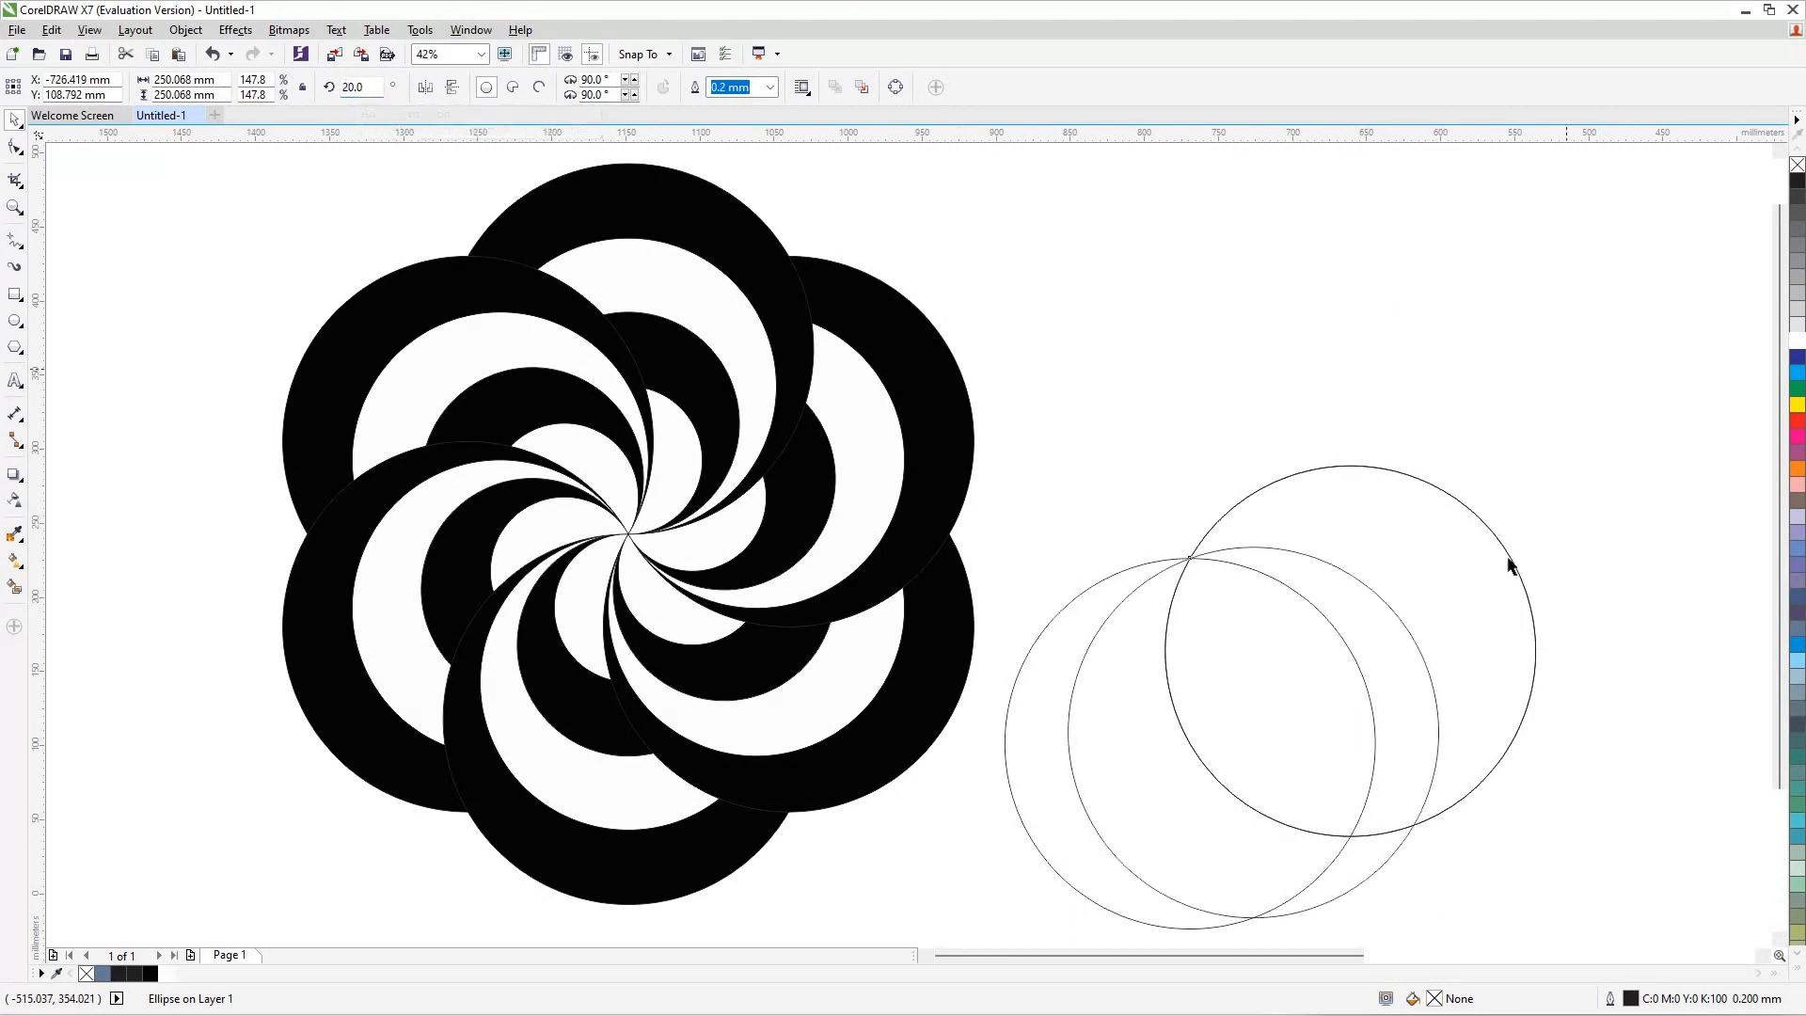
left_click(1511, 563)
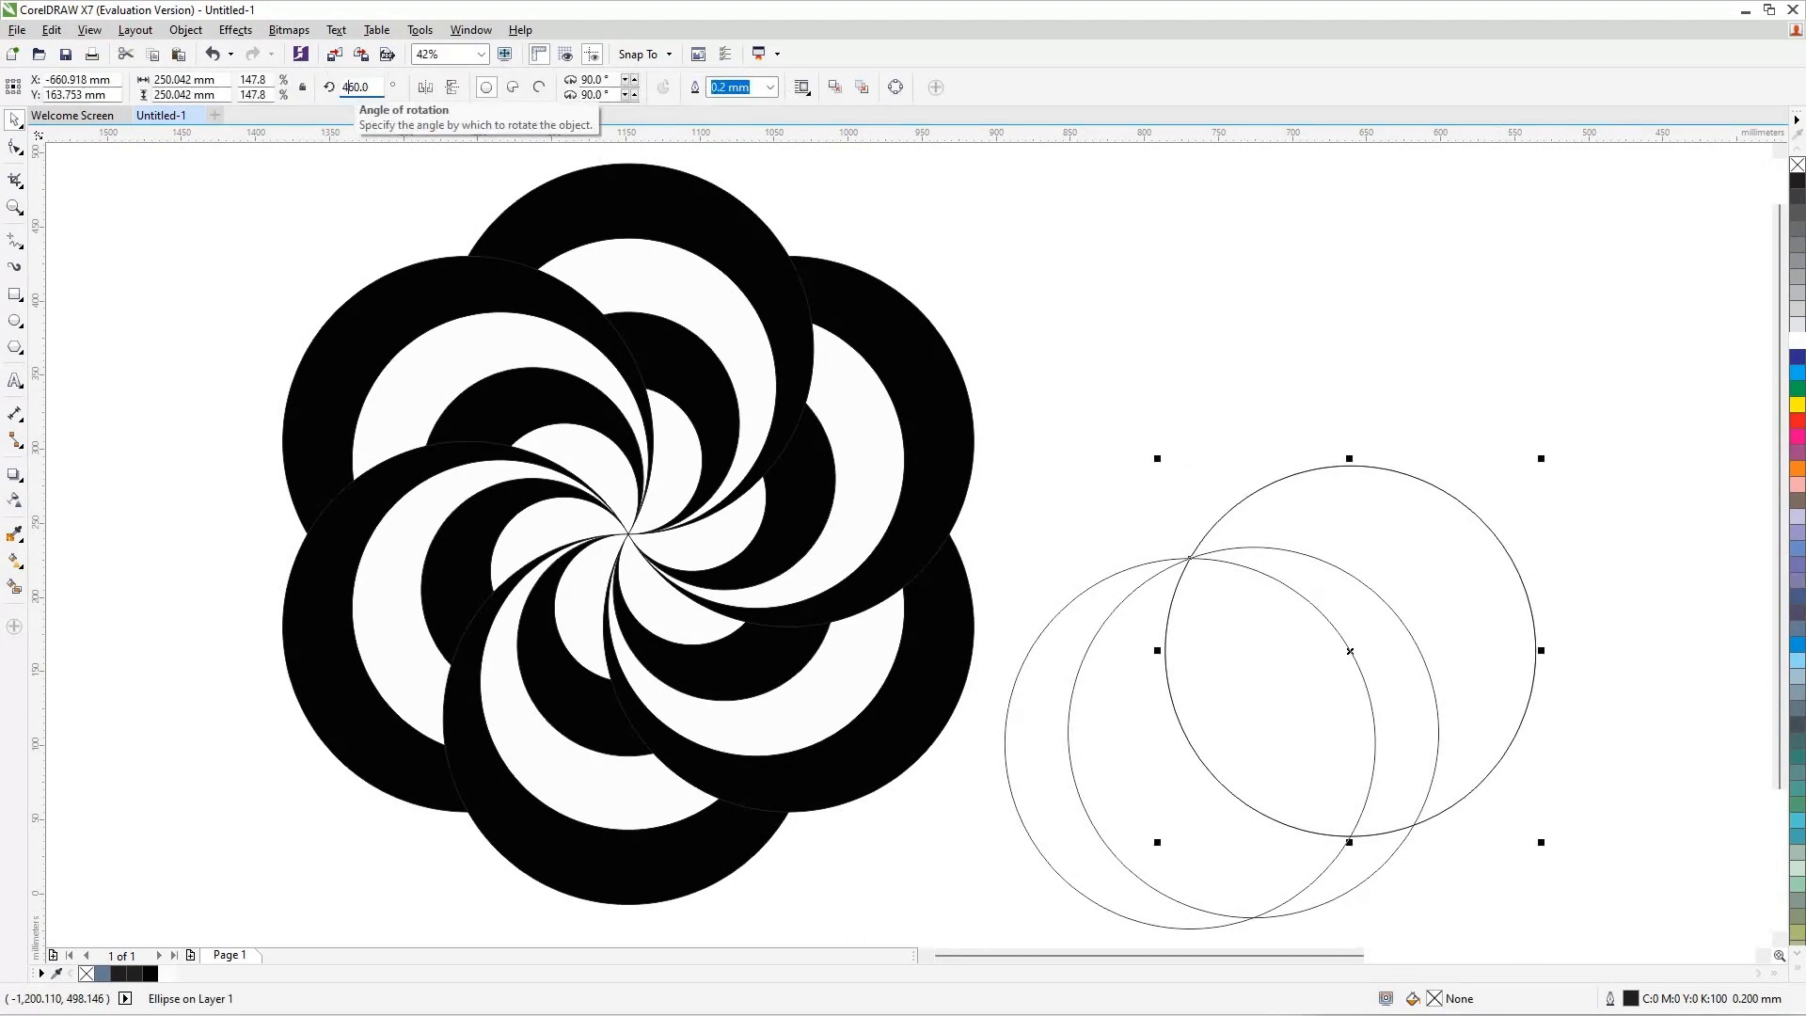
key("Return")
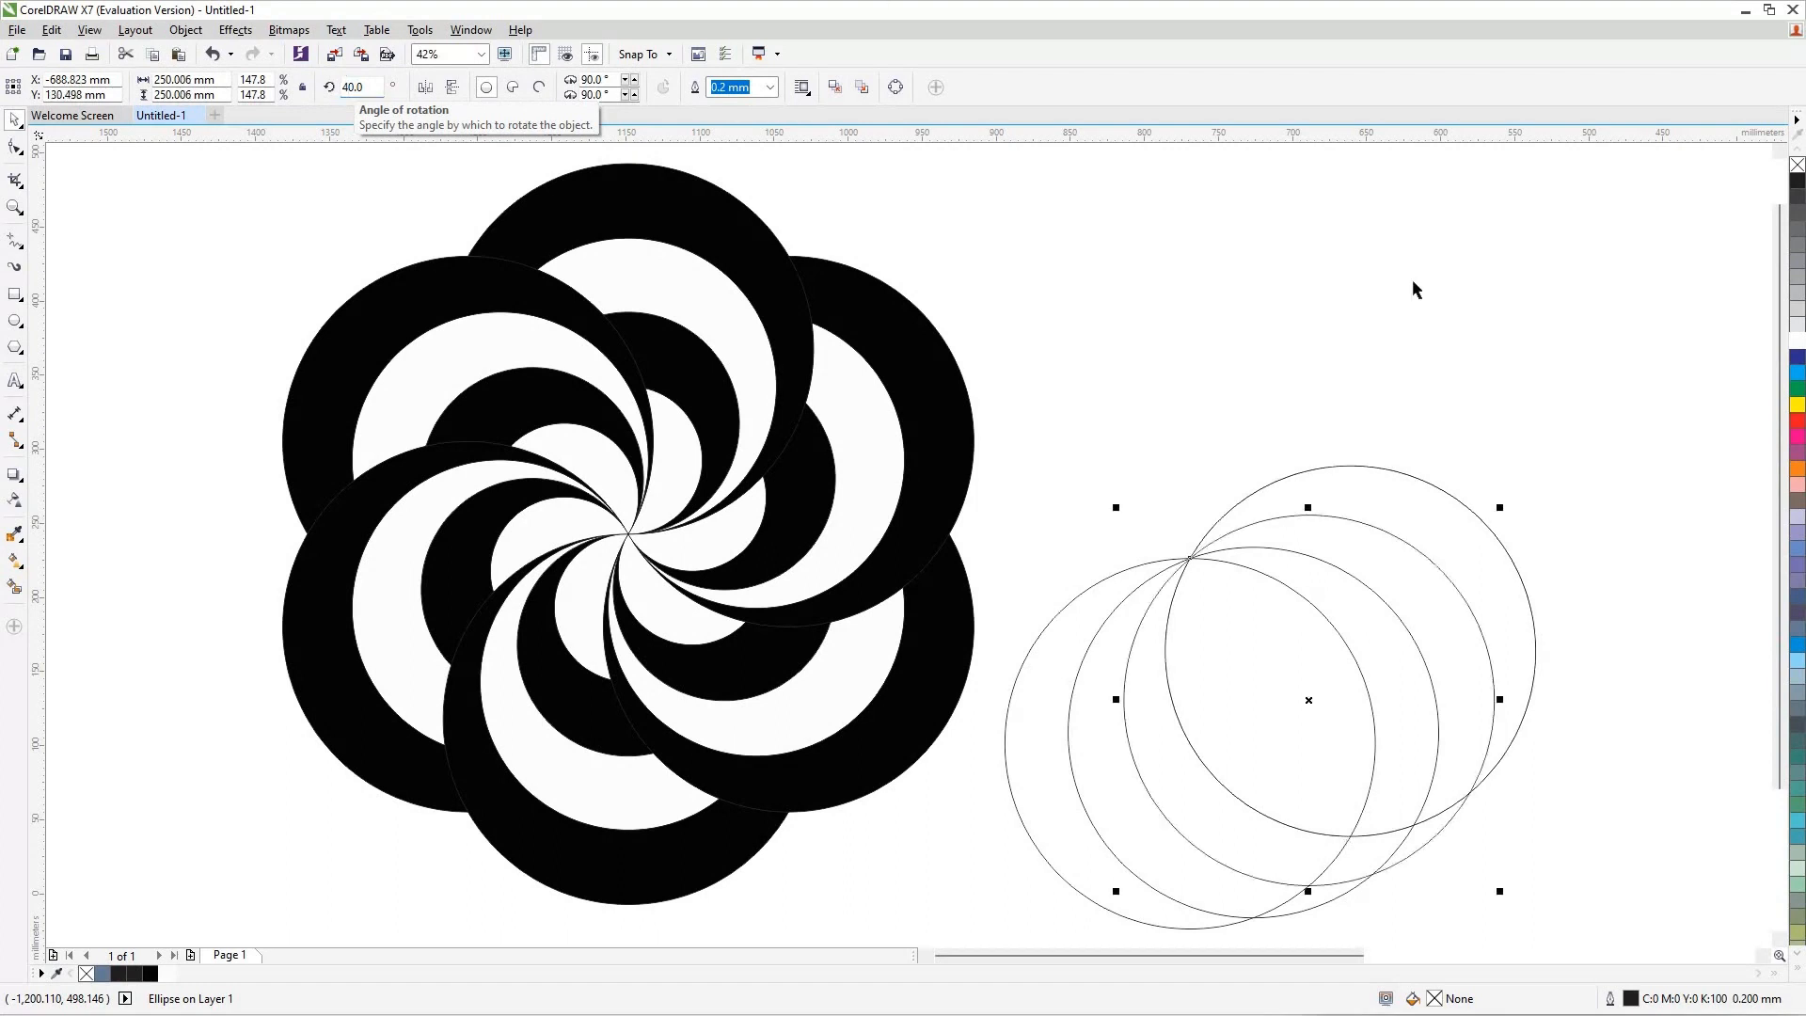
left_click(1408, 375)
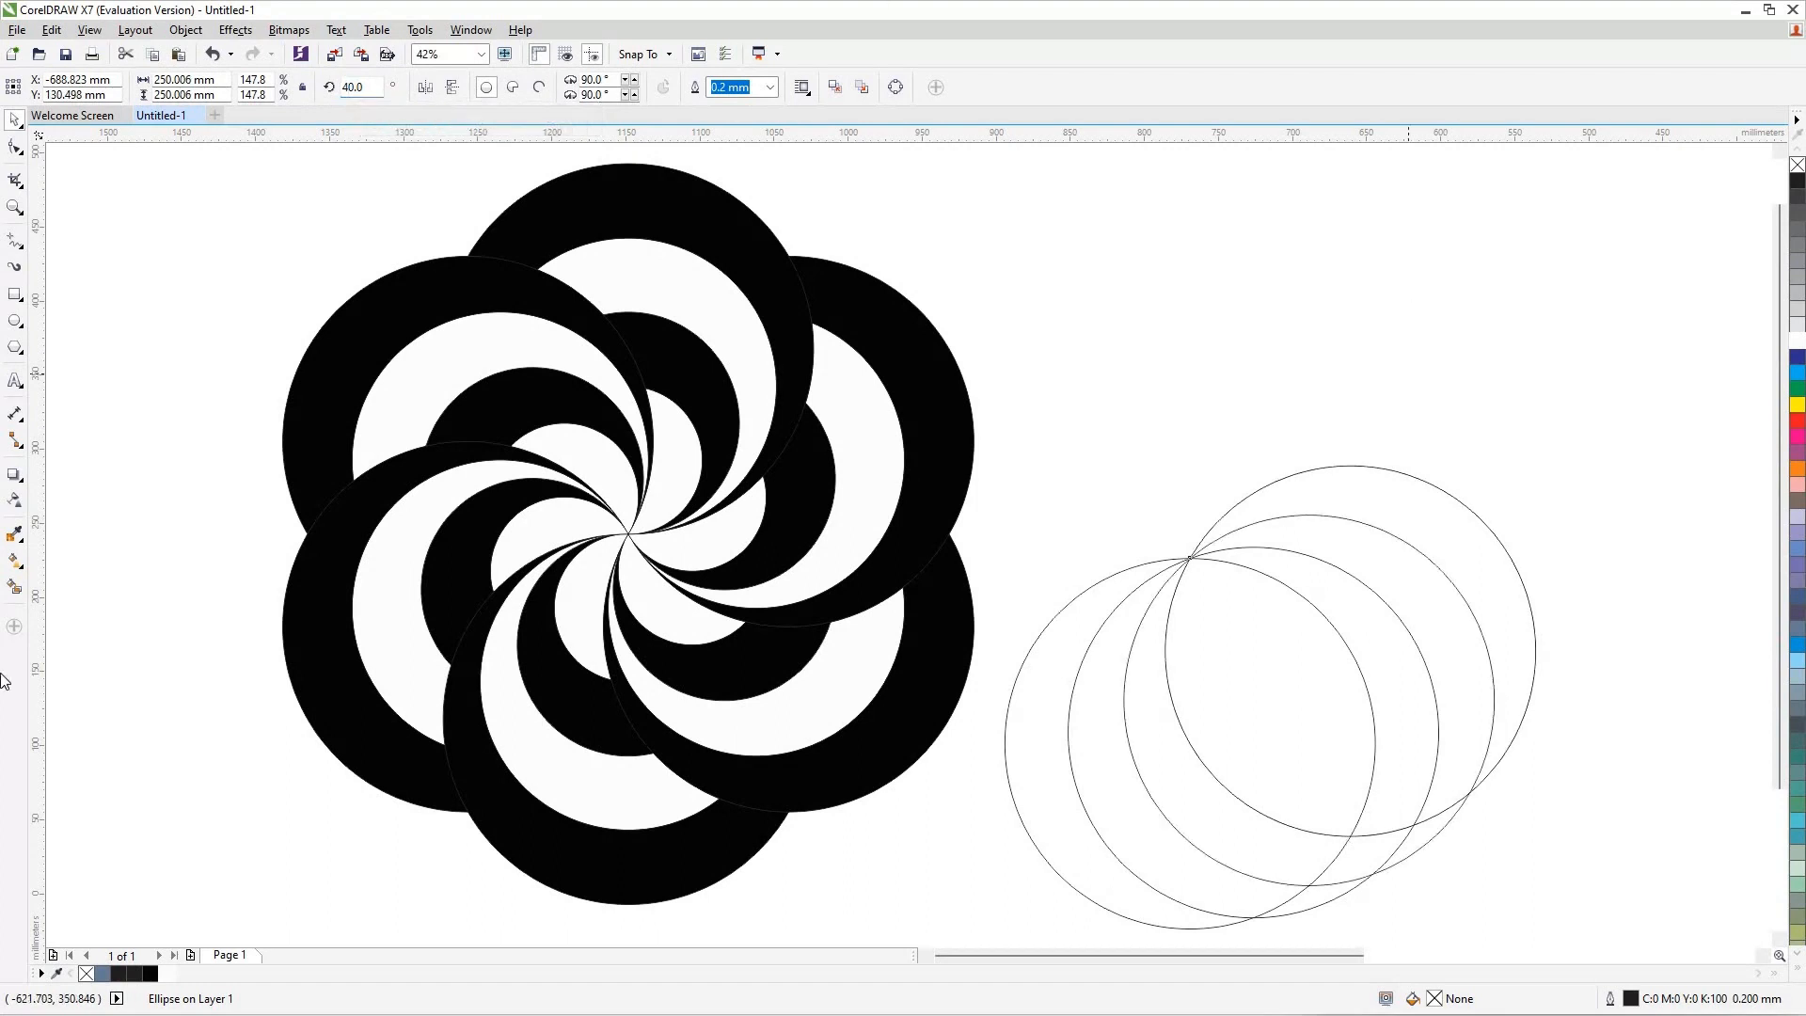
Step: Smart Fill the two adjacent crescent areas between the overlapping circle outlines with black
left_click(15, 590)
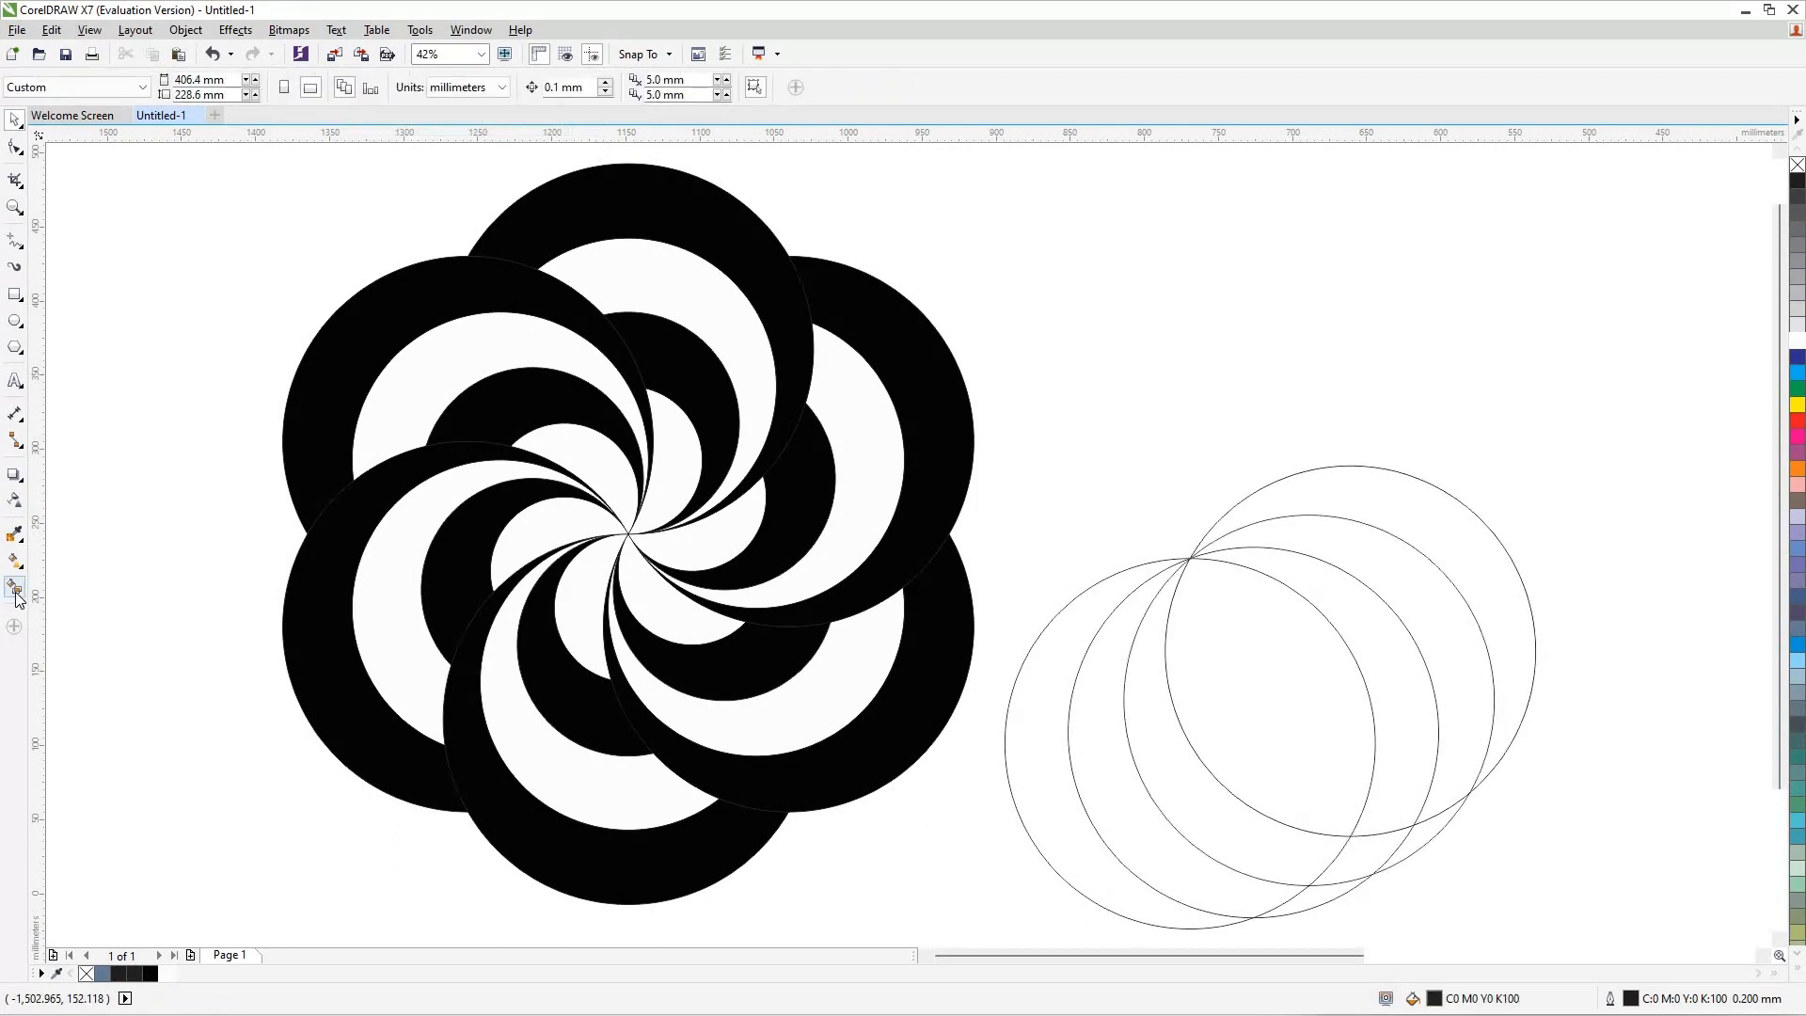
left_click(1129, 776)
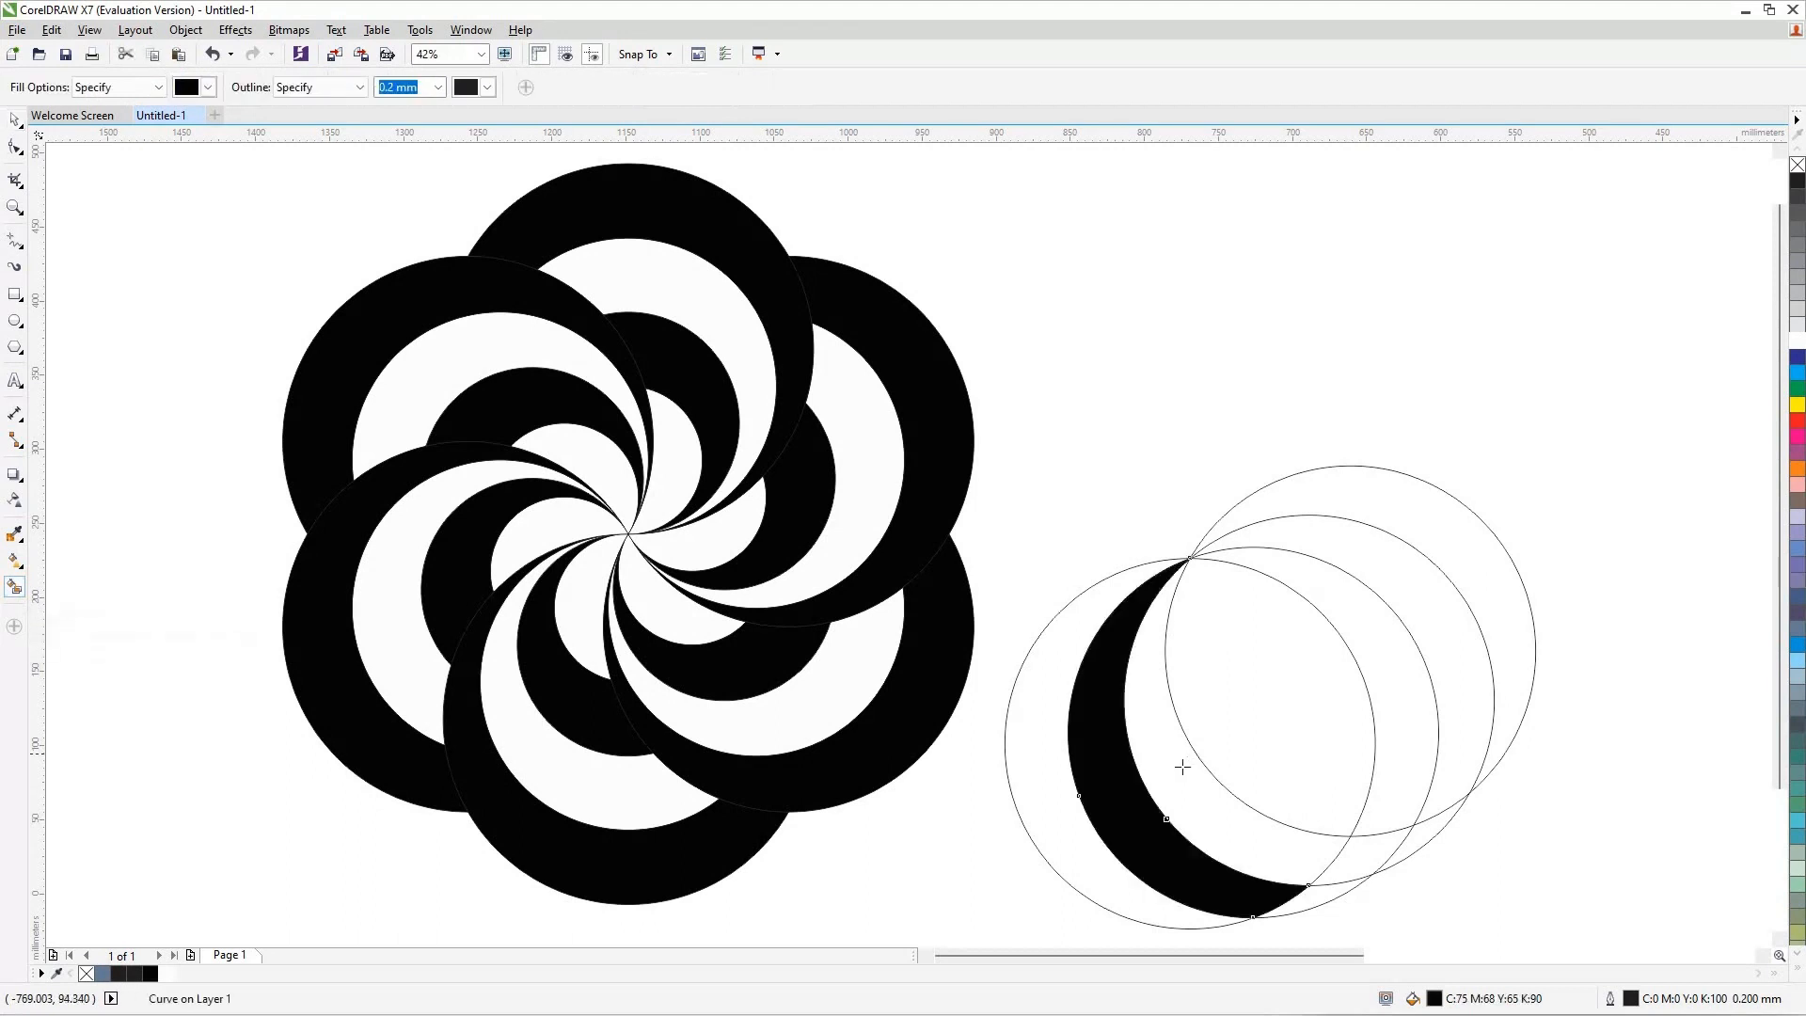
left_click(1182, 767)
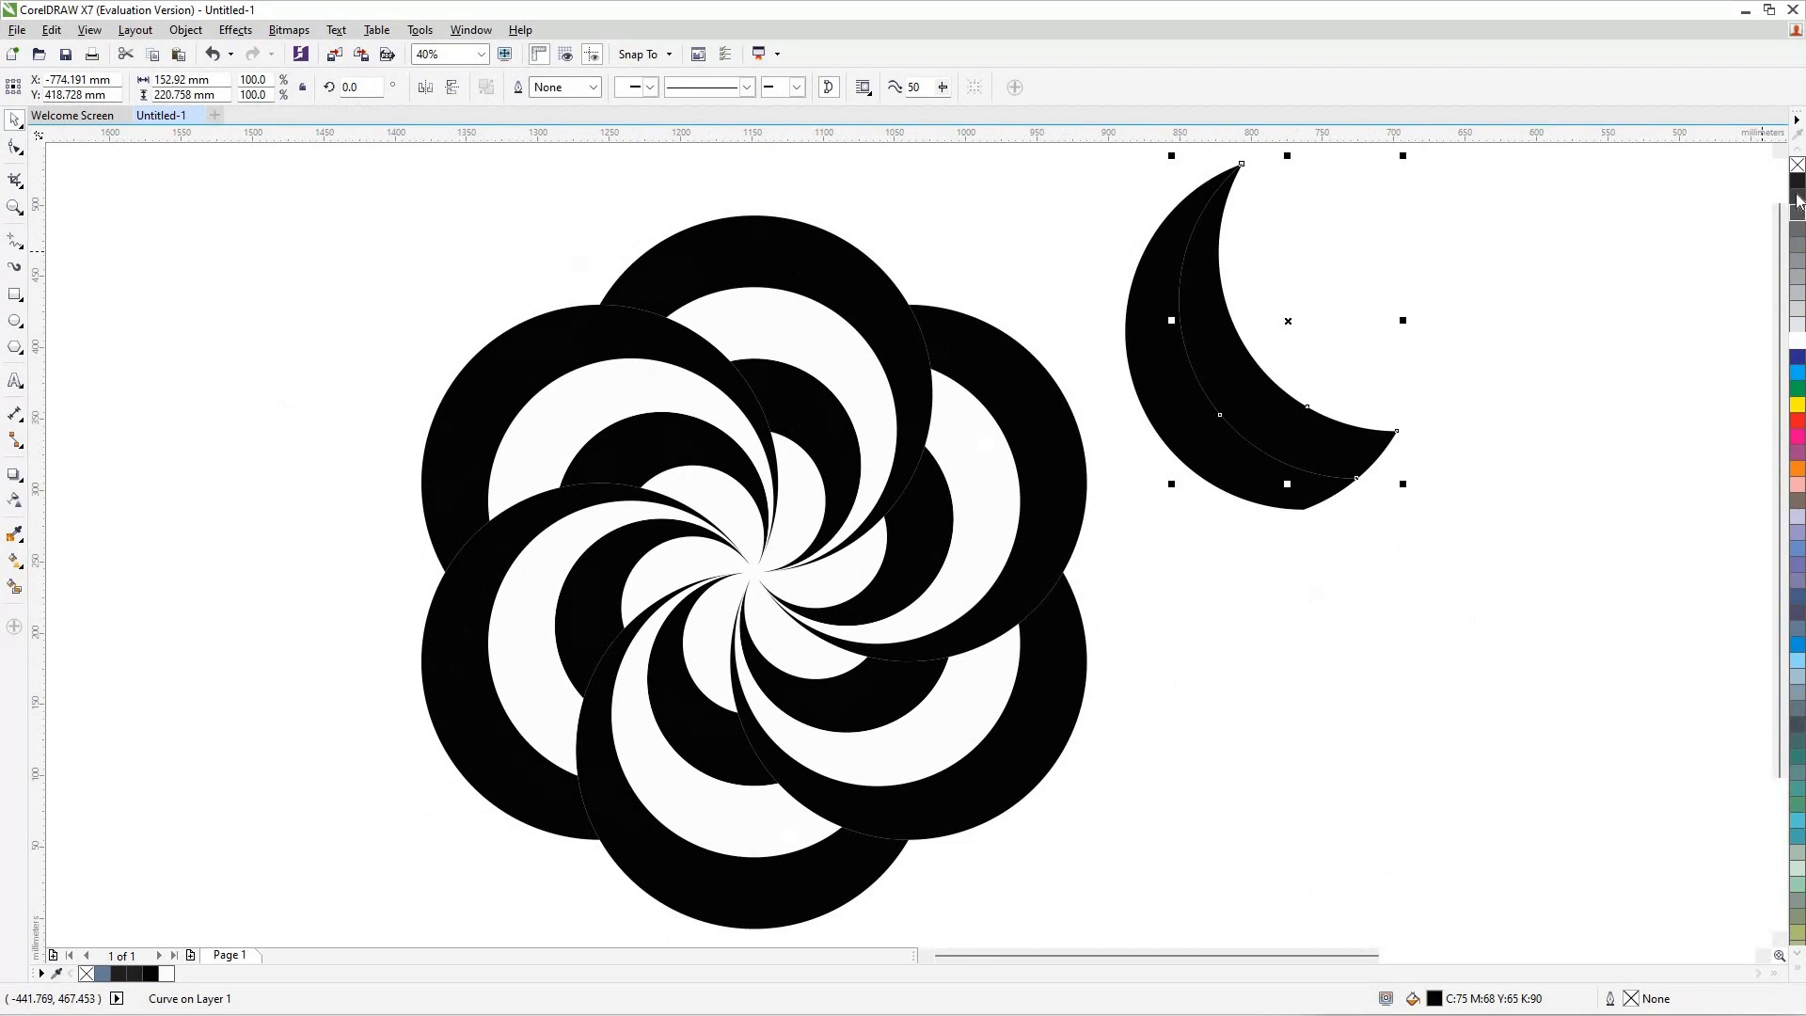
Step: Recolor the outer crescent 90% black and the inner crescent 80% black
left_click_drag(1796, 200, 1276, 424)
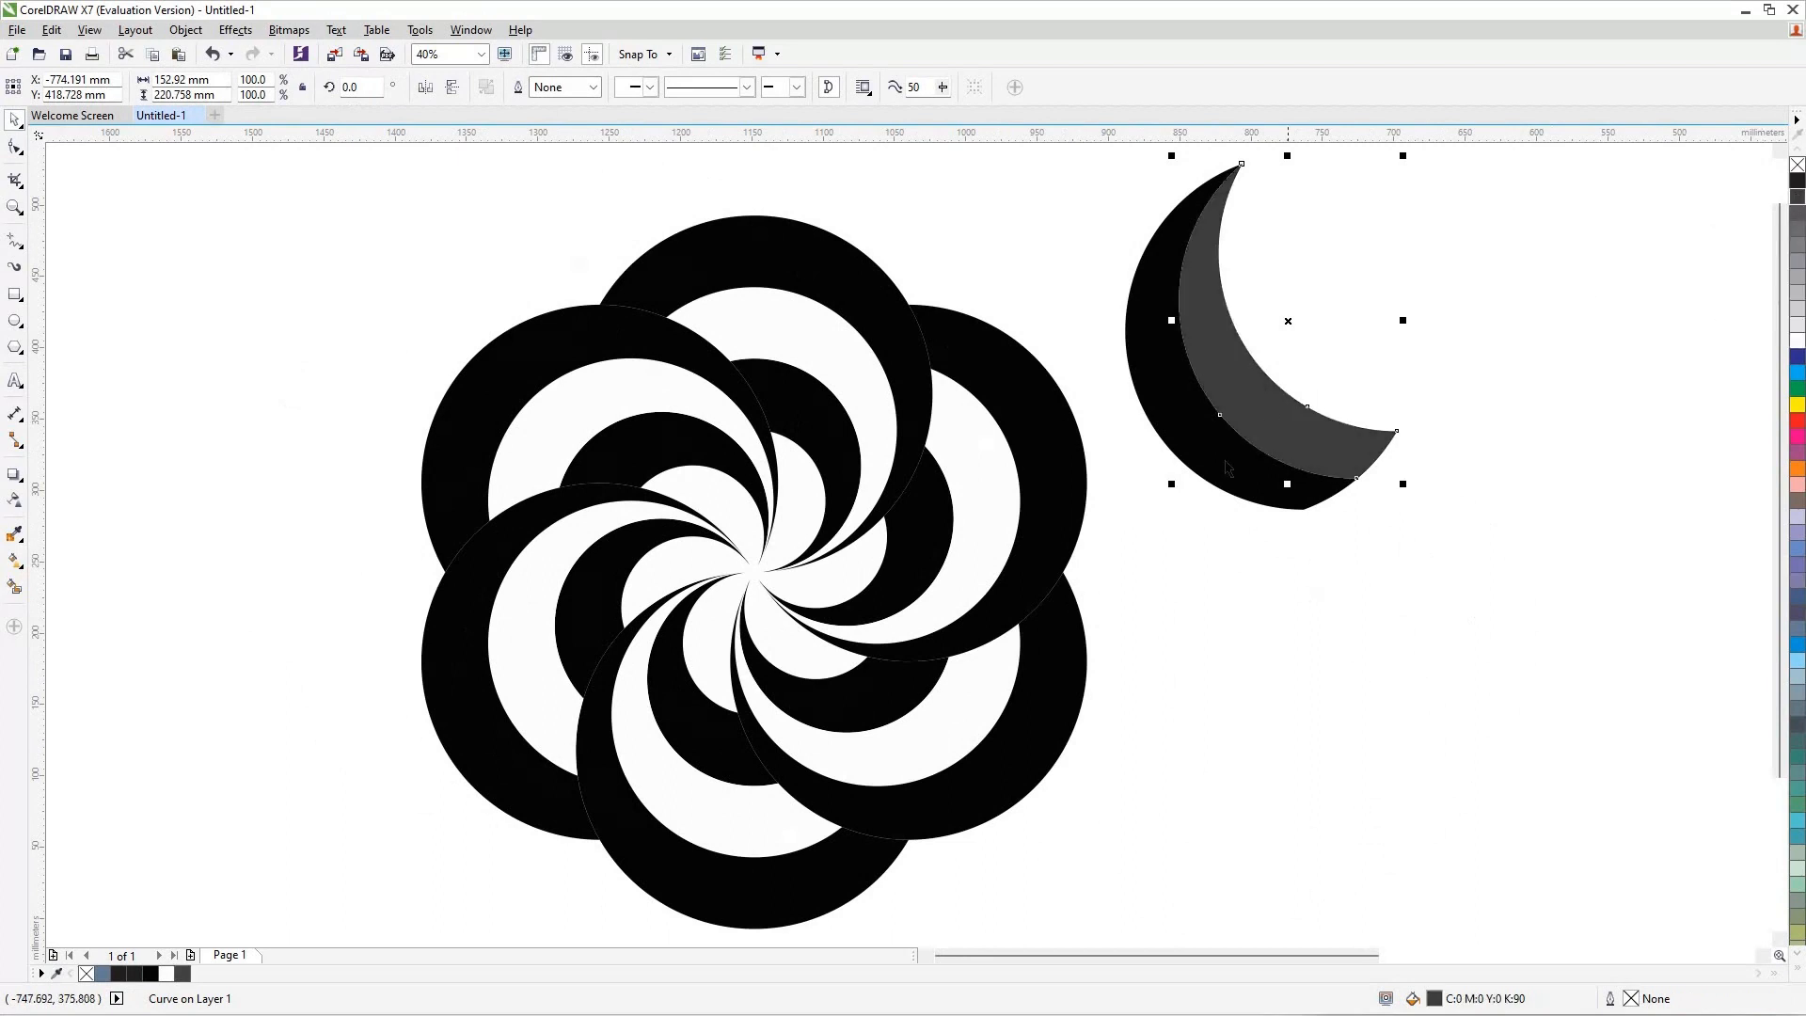
left_click(1226, 461)
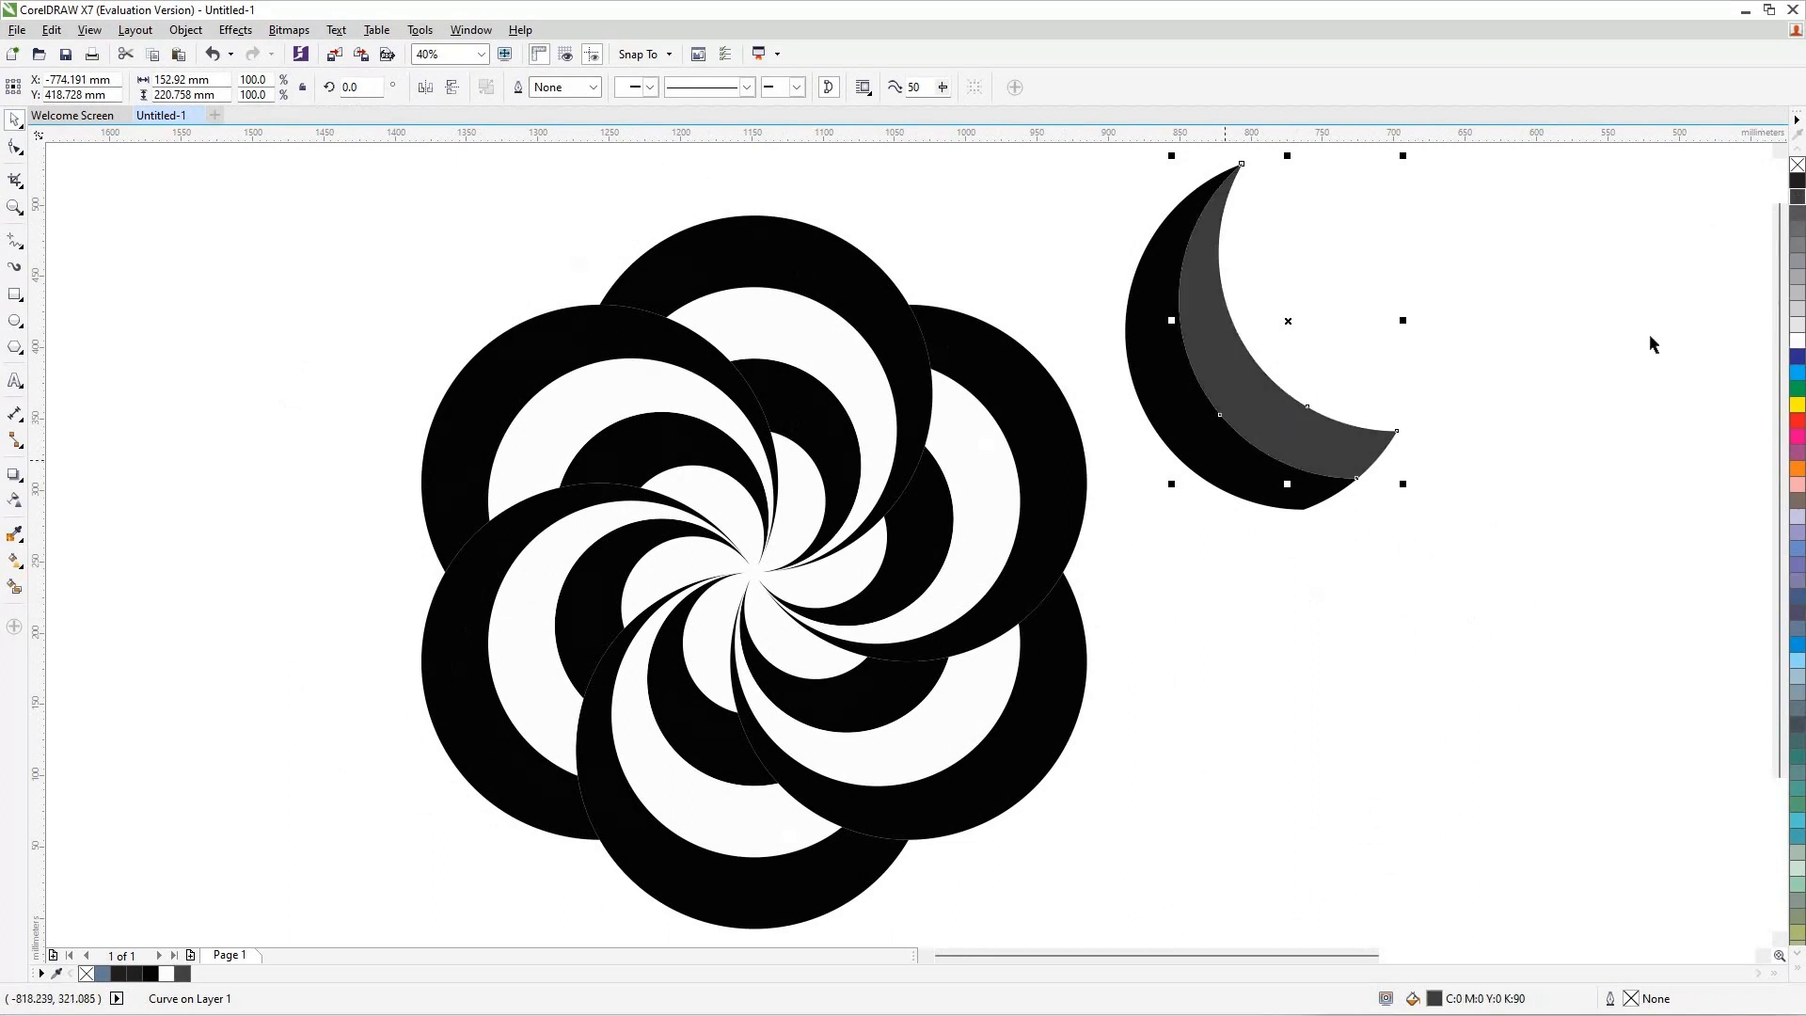
left_click(1302, 443)
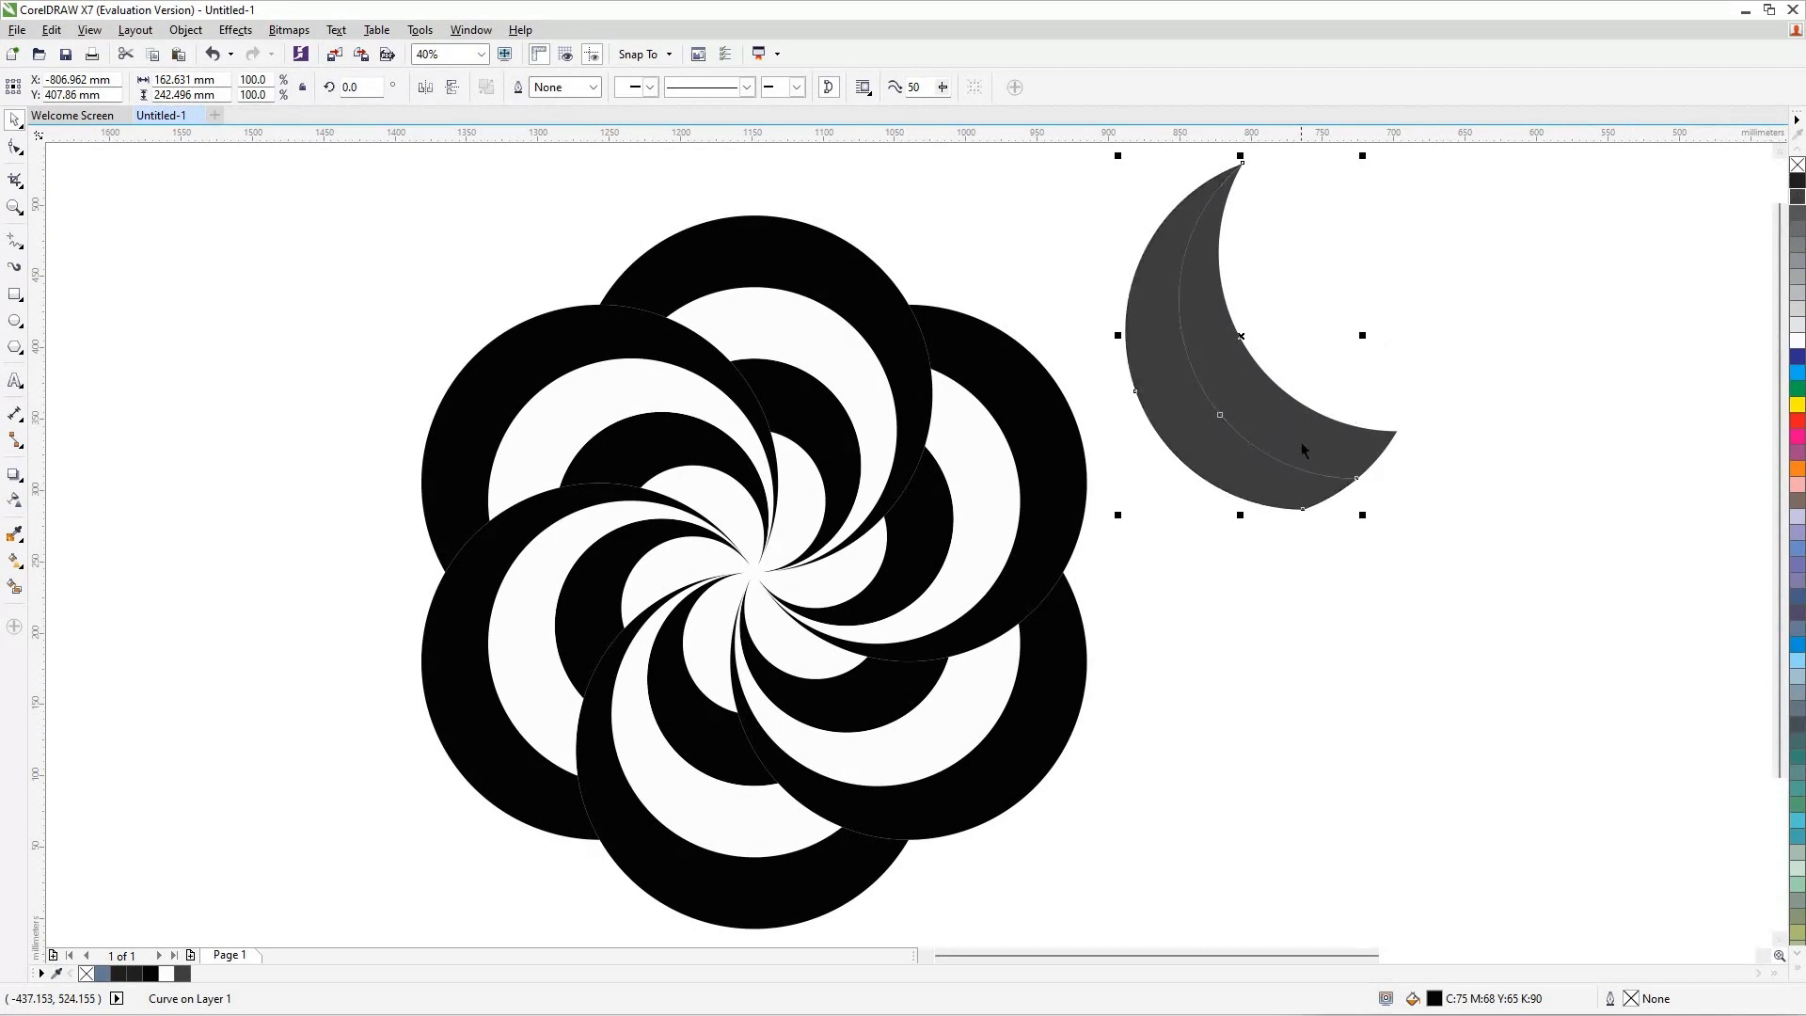
left_click(1799, 218)
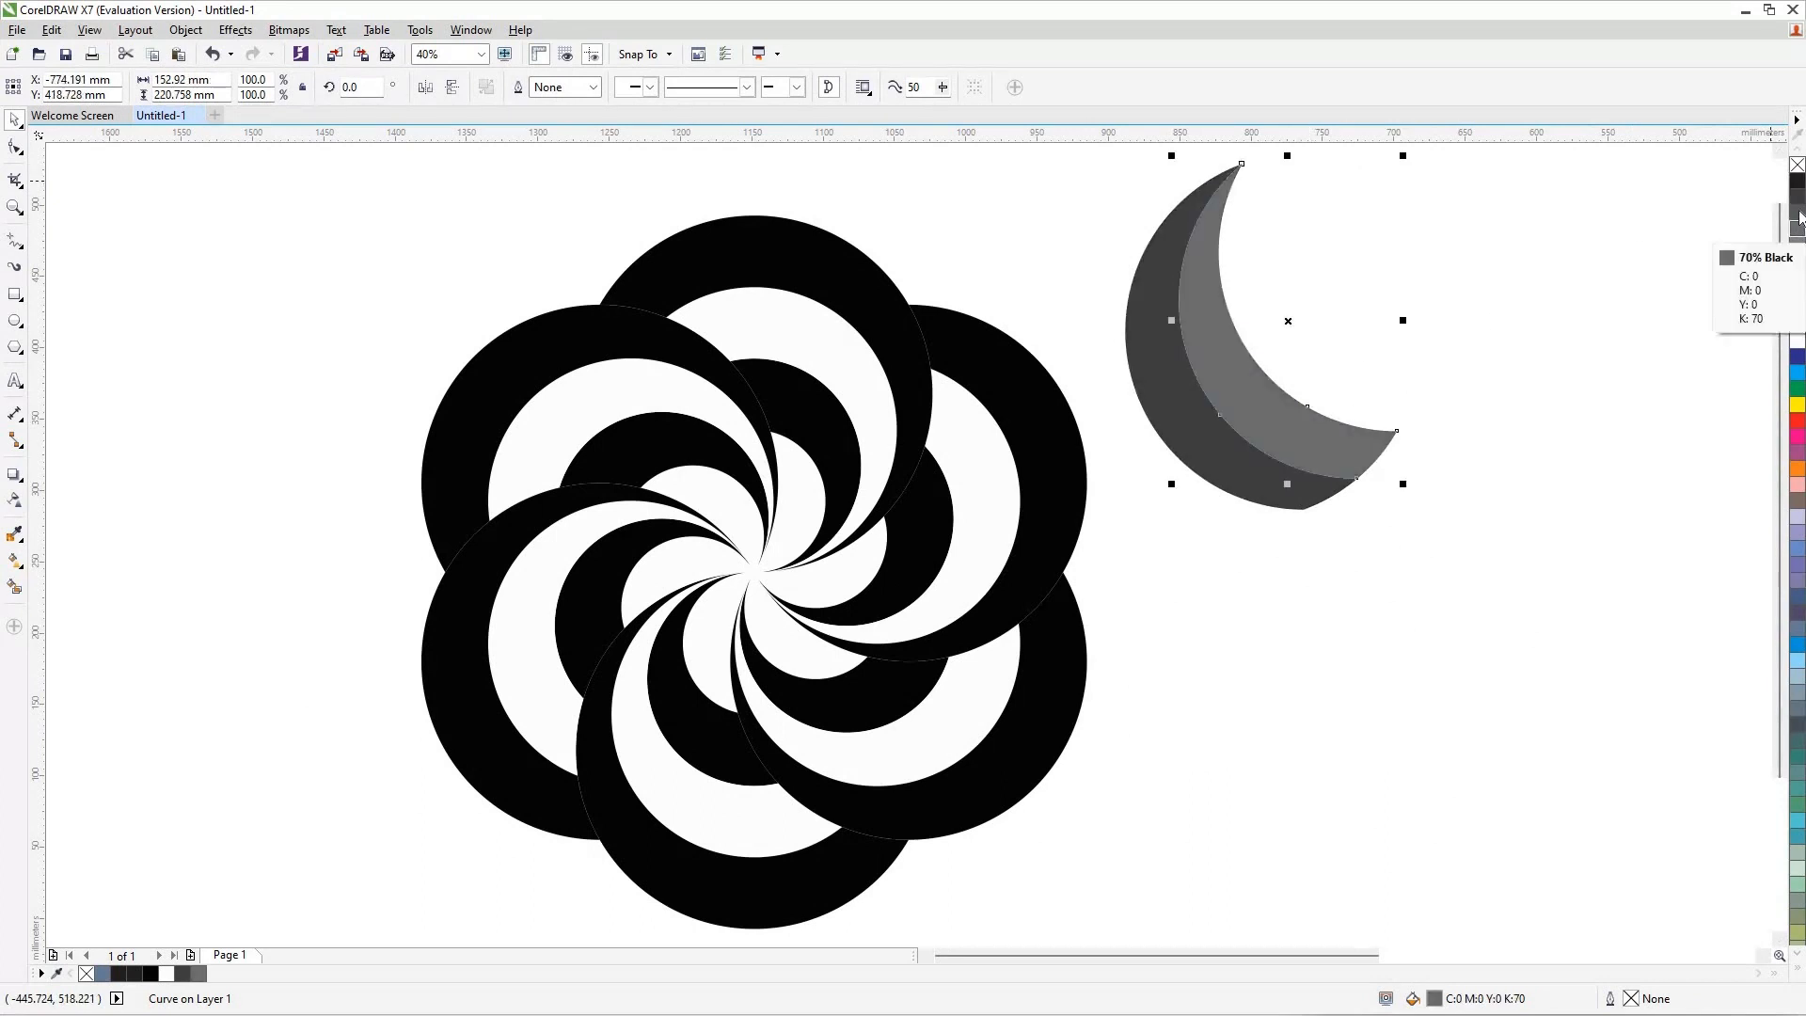
left_click(1798, 213)
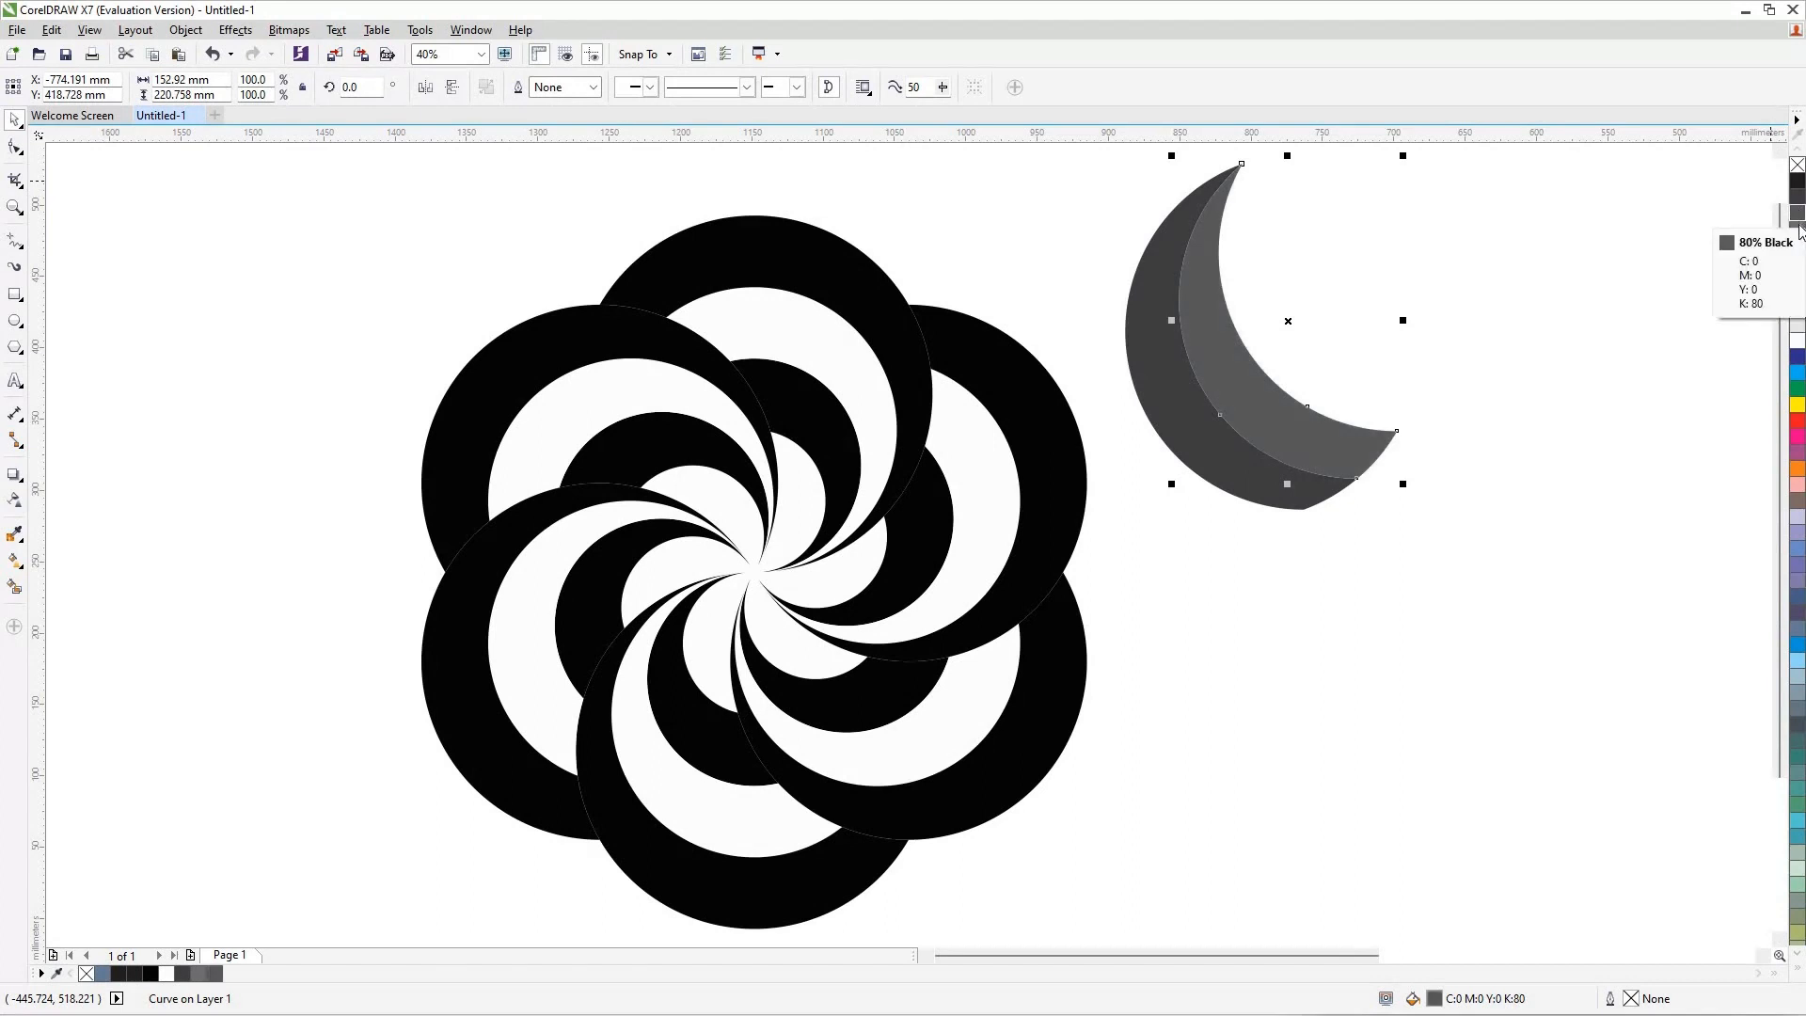
left_click(1798, 227)
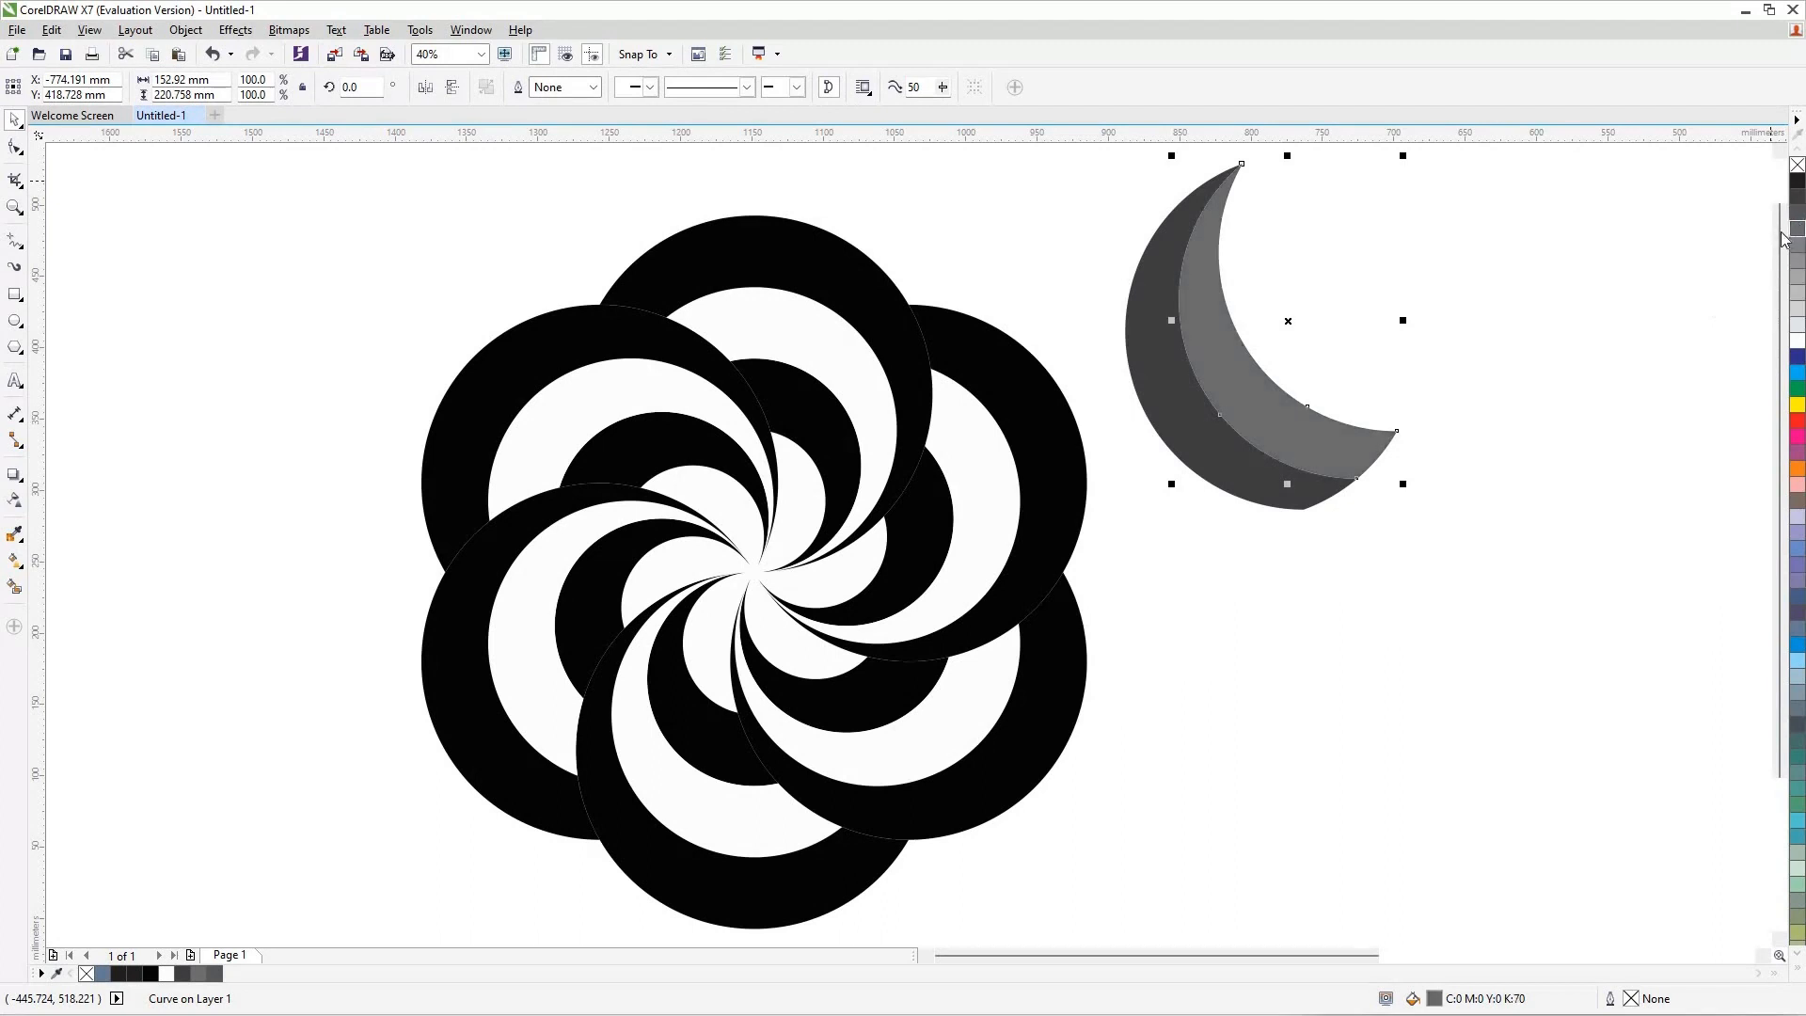
key("ctrl+z")
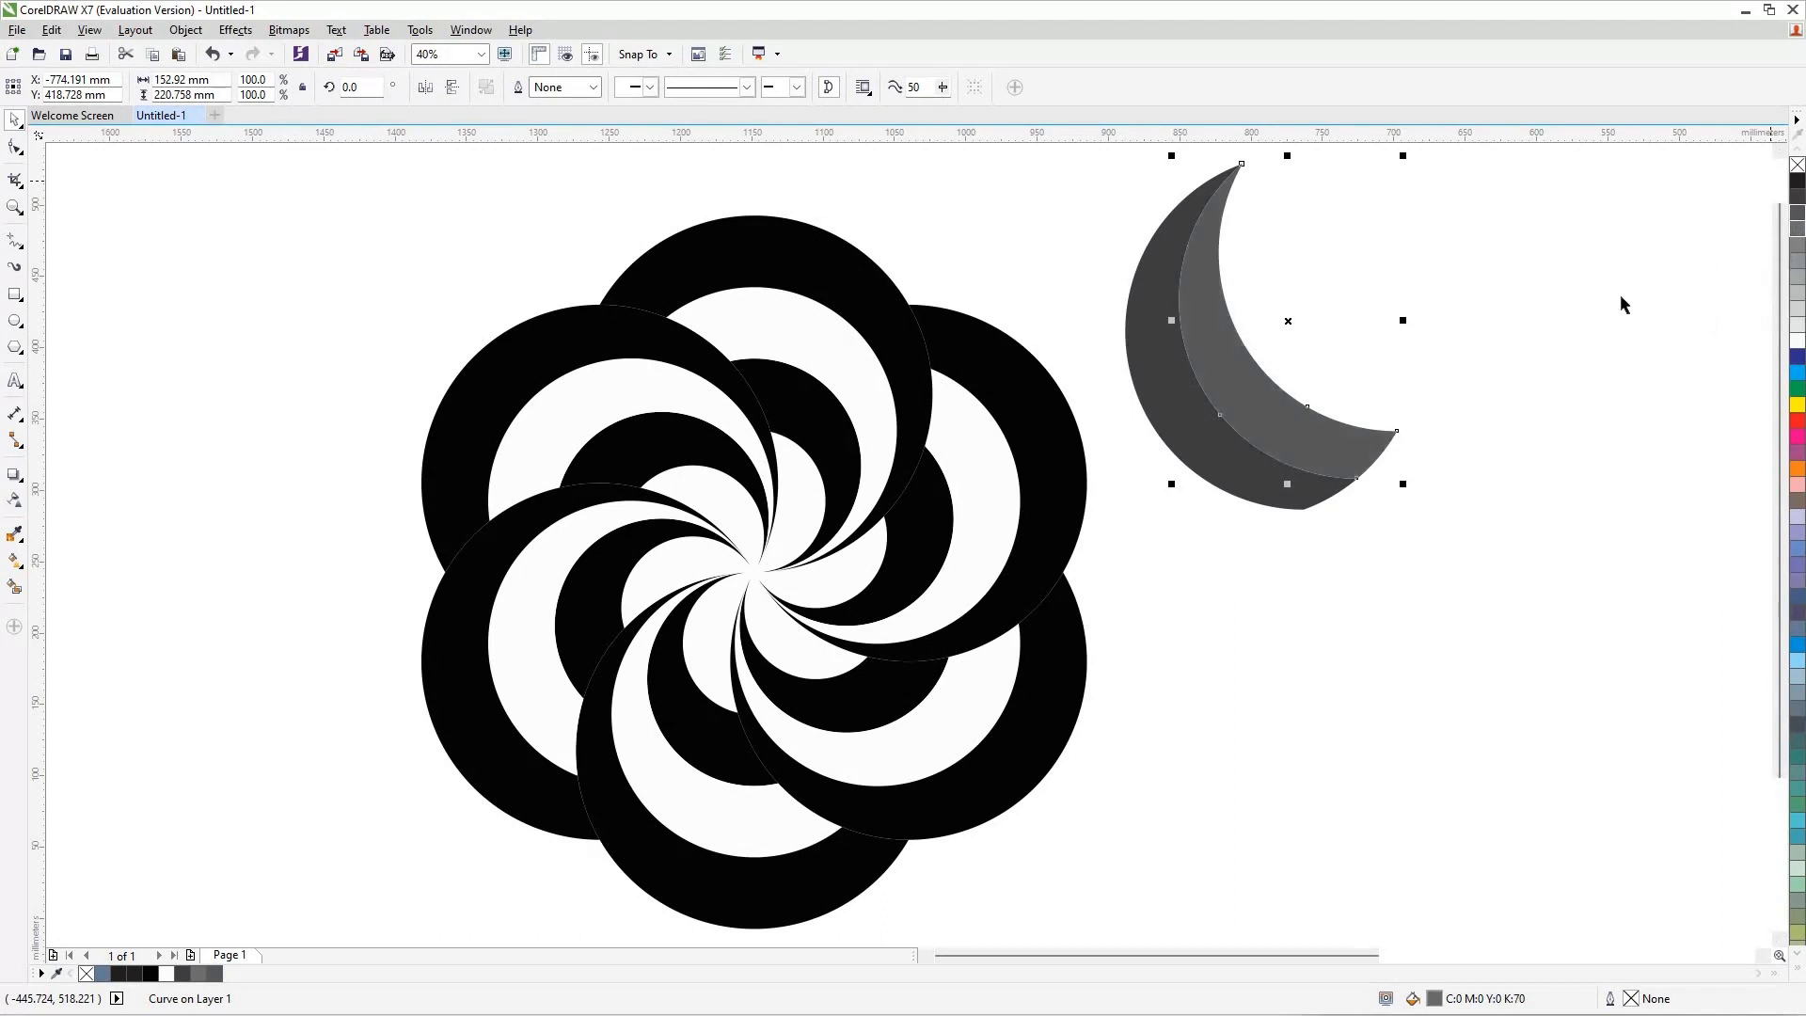
Step: Select both gray crescents and move them so their shared upper tip snaps to the centre of the six-petal swirl
left_click(1099, 167)
left_click_drag(1103, 162, 1563, 580)
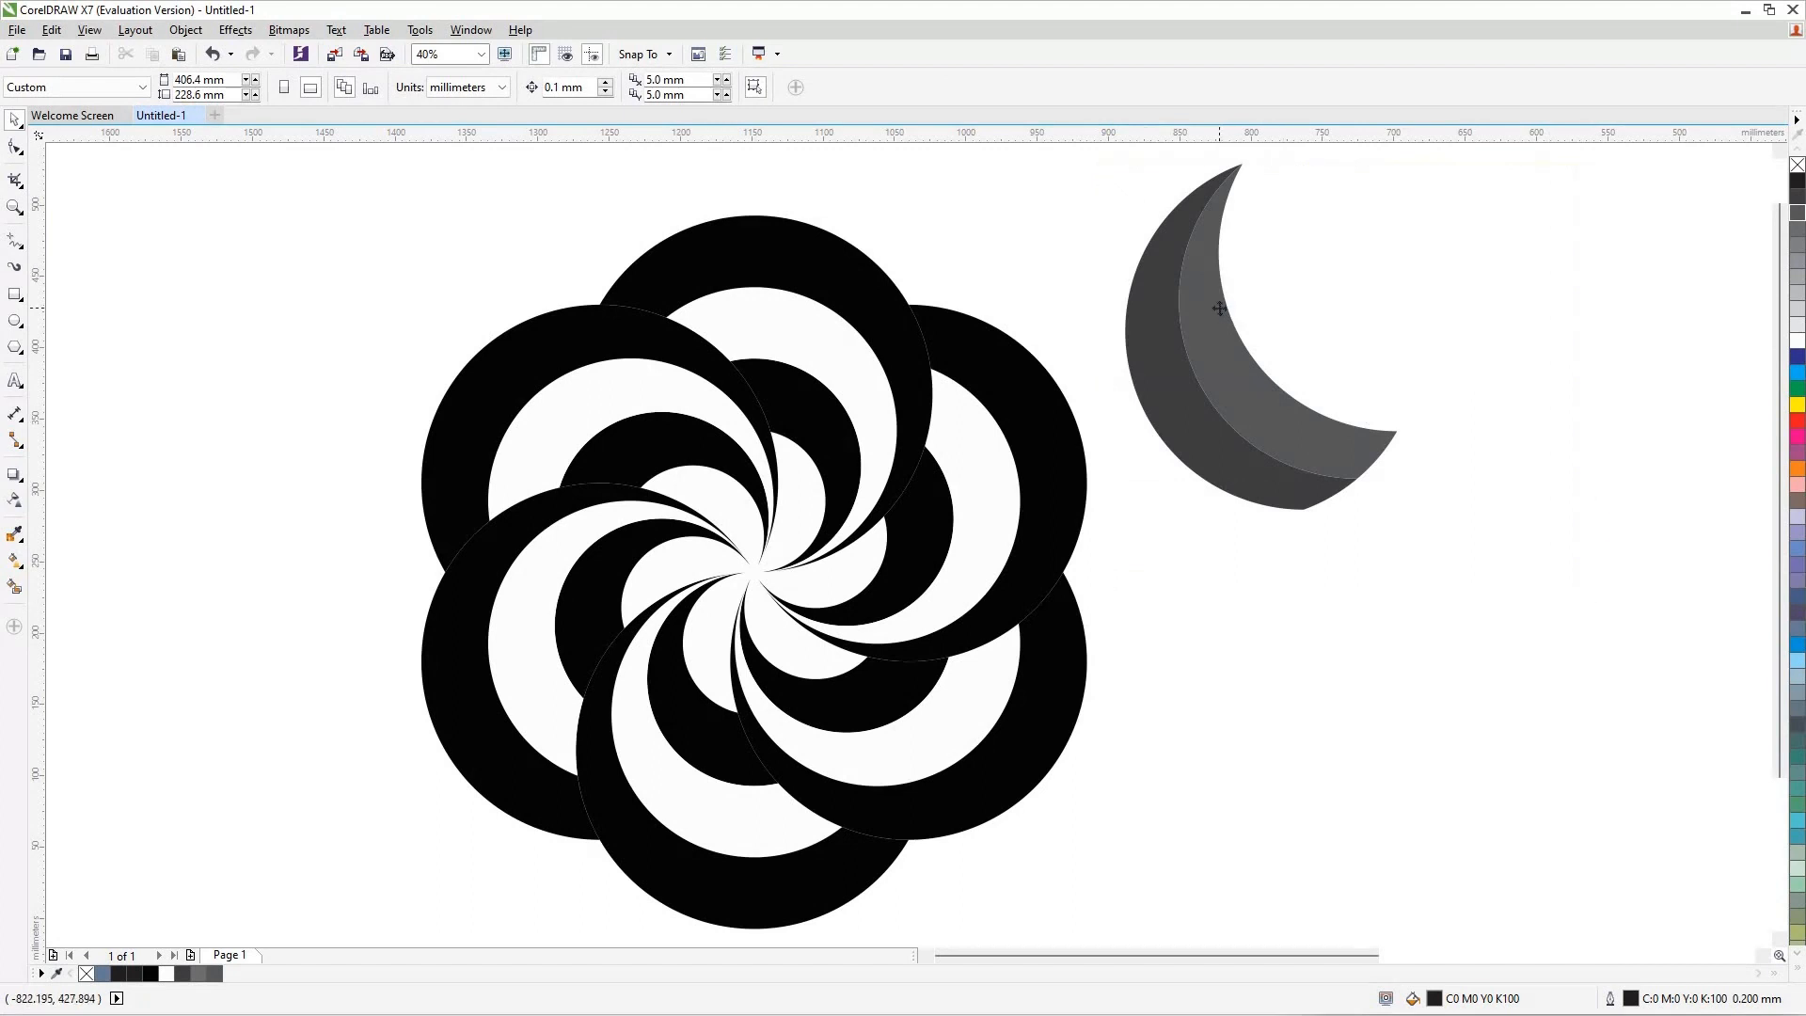
left_click(1190, 332)
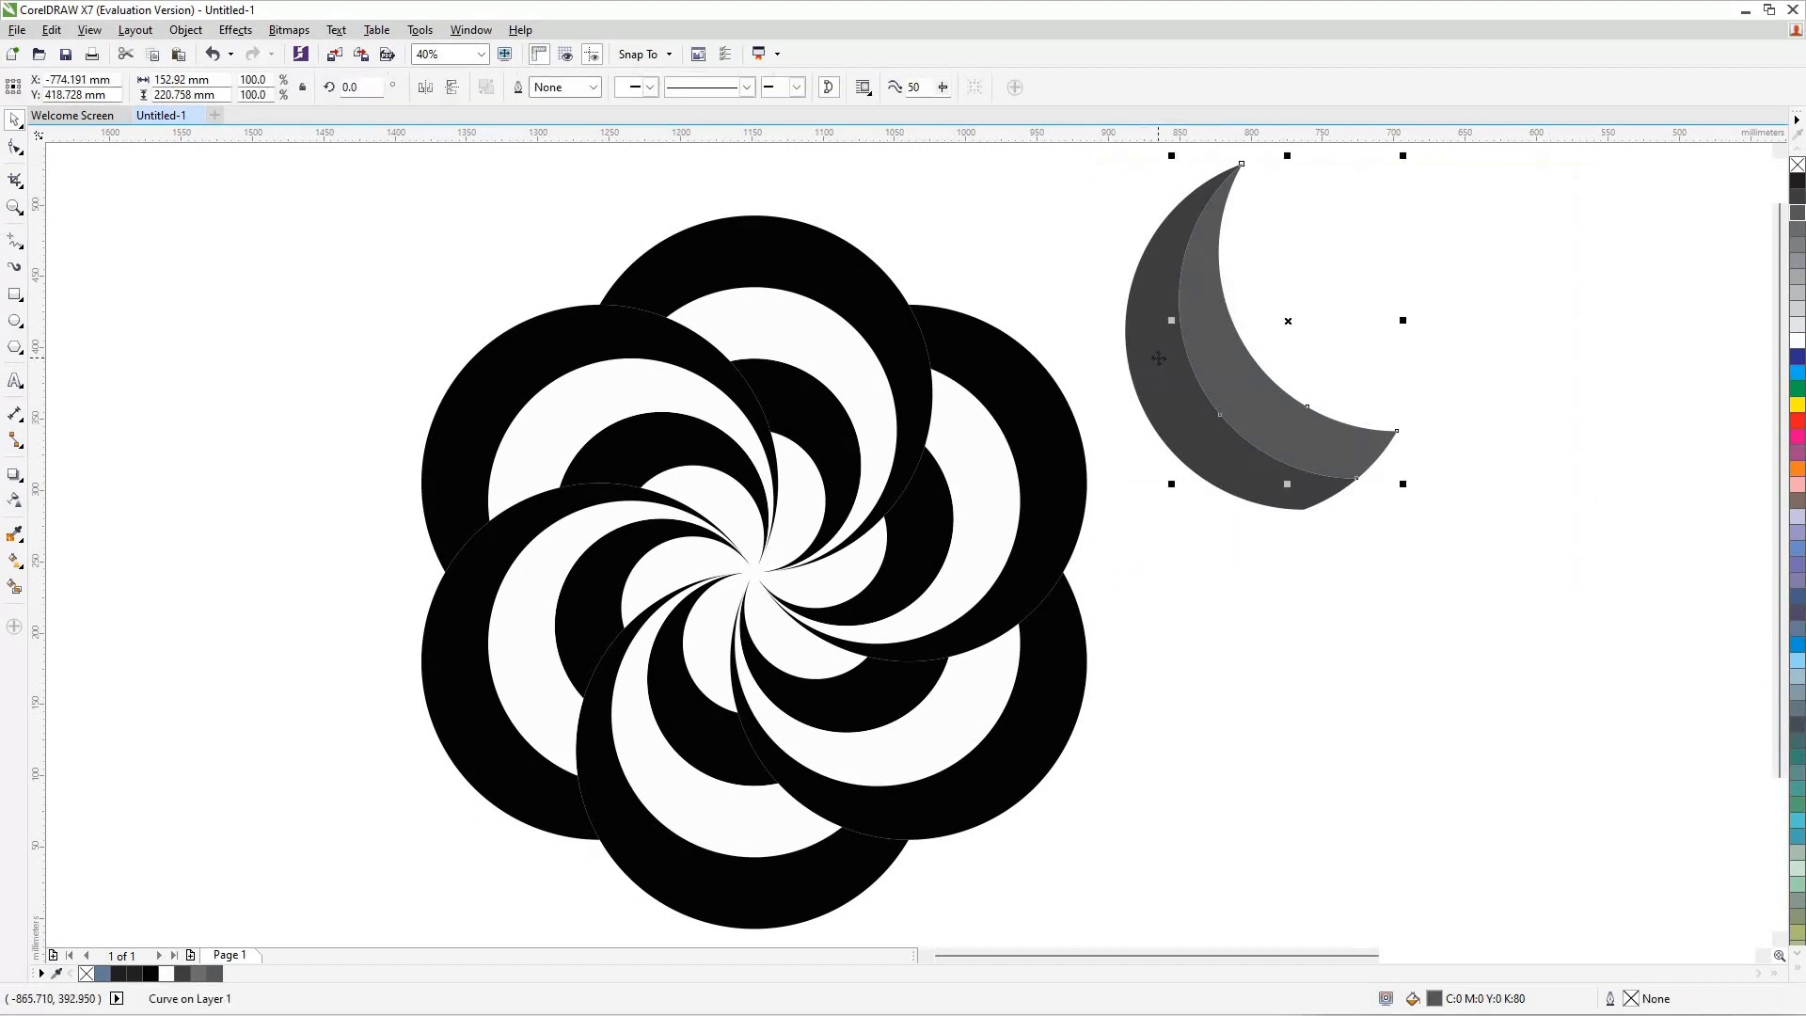
left_click(1159, 358, "shift")
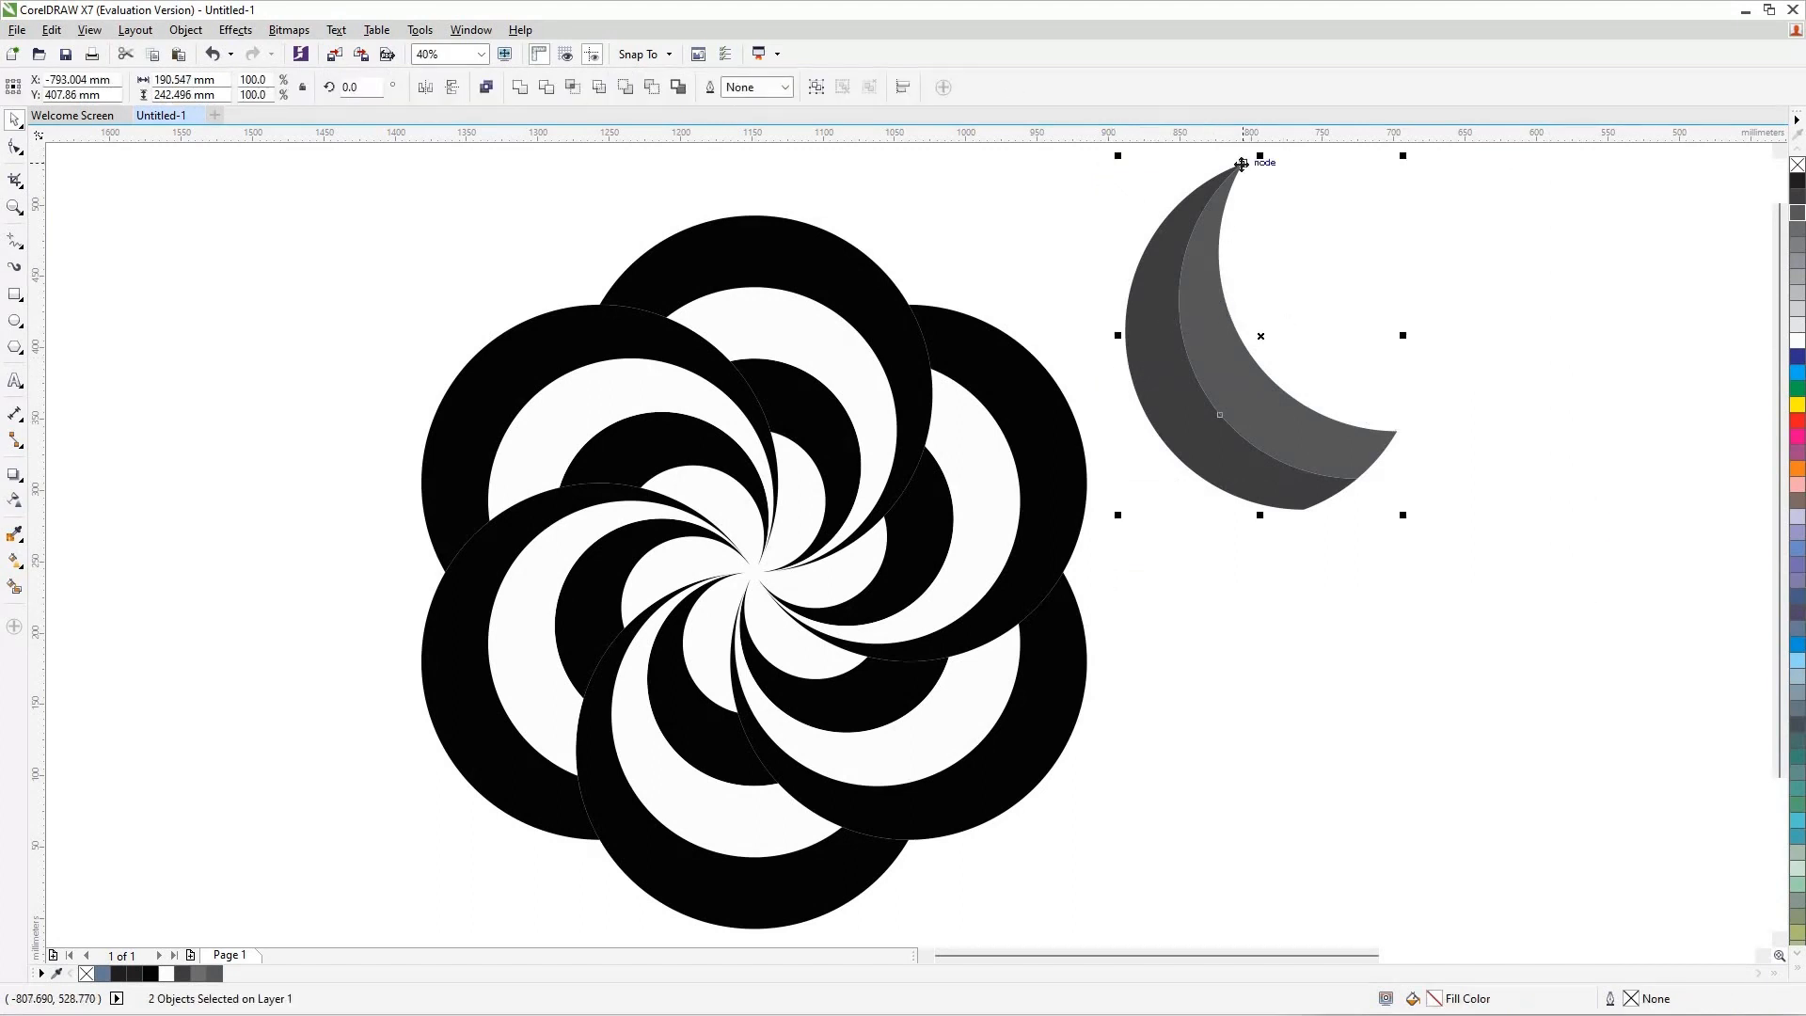
left_click_drag(1242, 163, 753, 572)
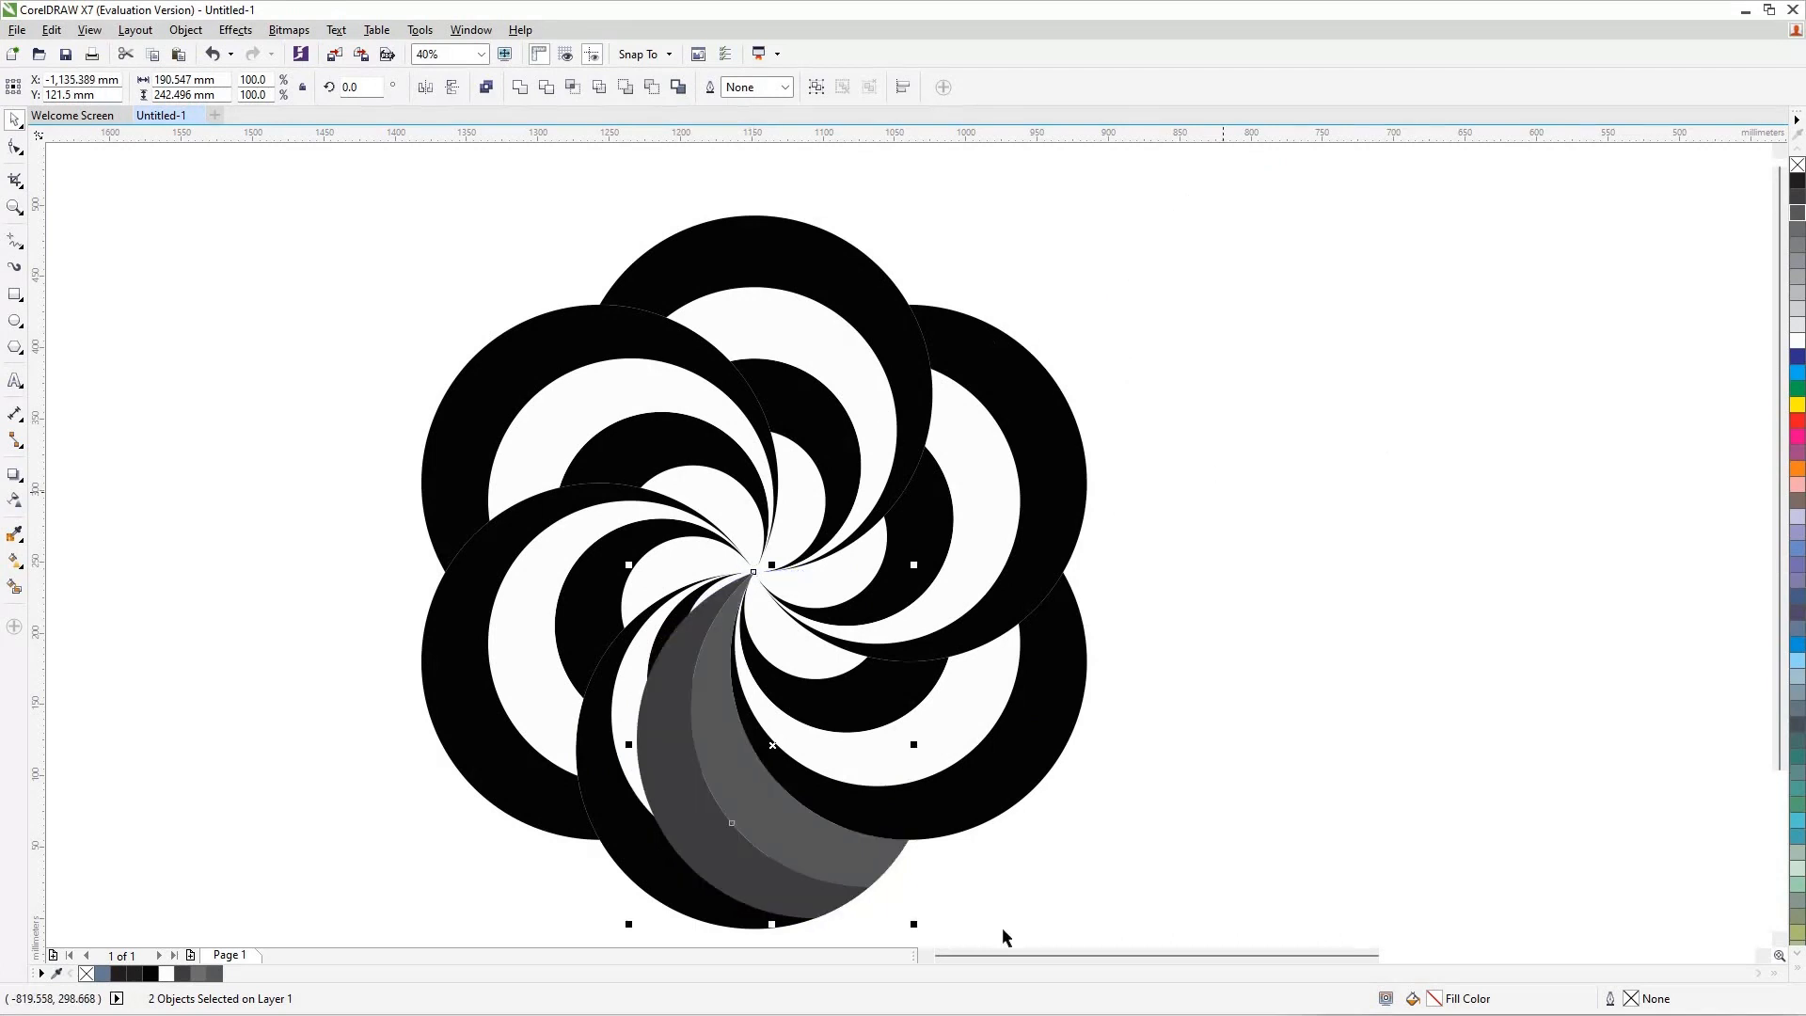
Step: Group the two gray crescents lying over the swirl's bottom petal
left_click(757, 803)
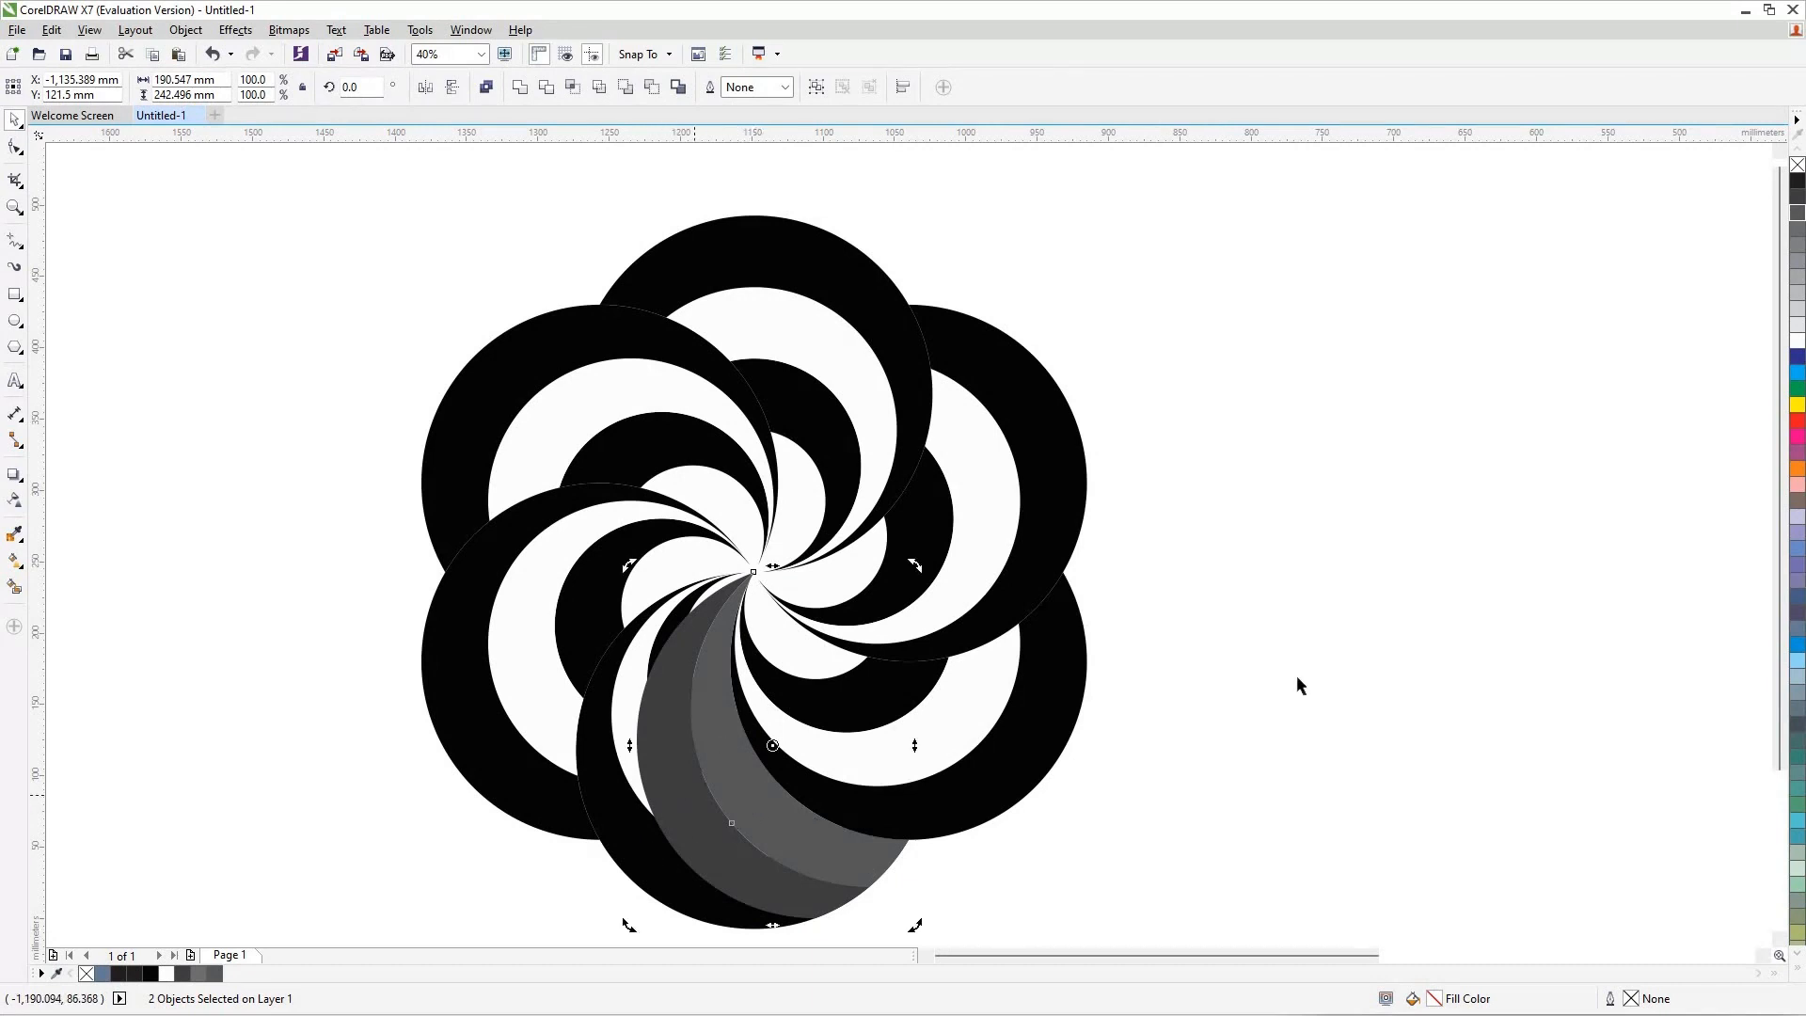
left_click(1336, 696)
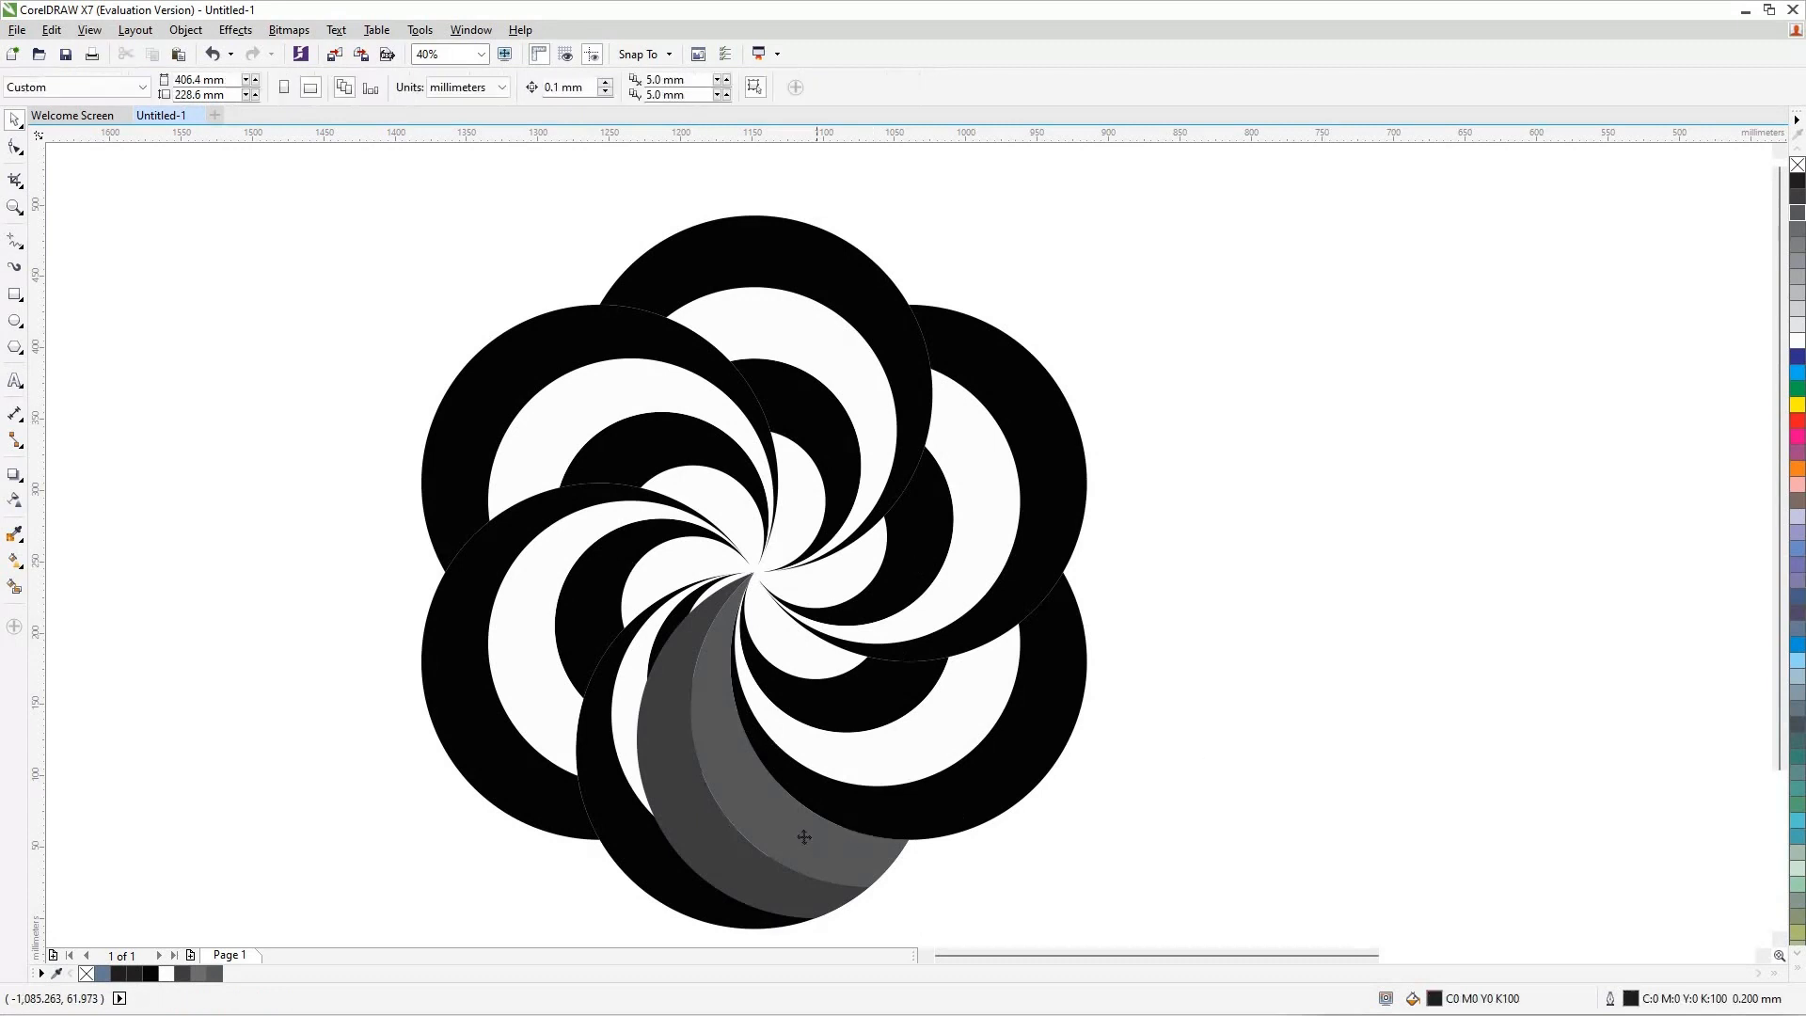
left_click(696, 848)
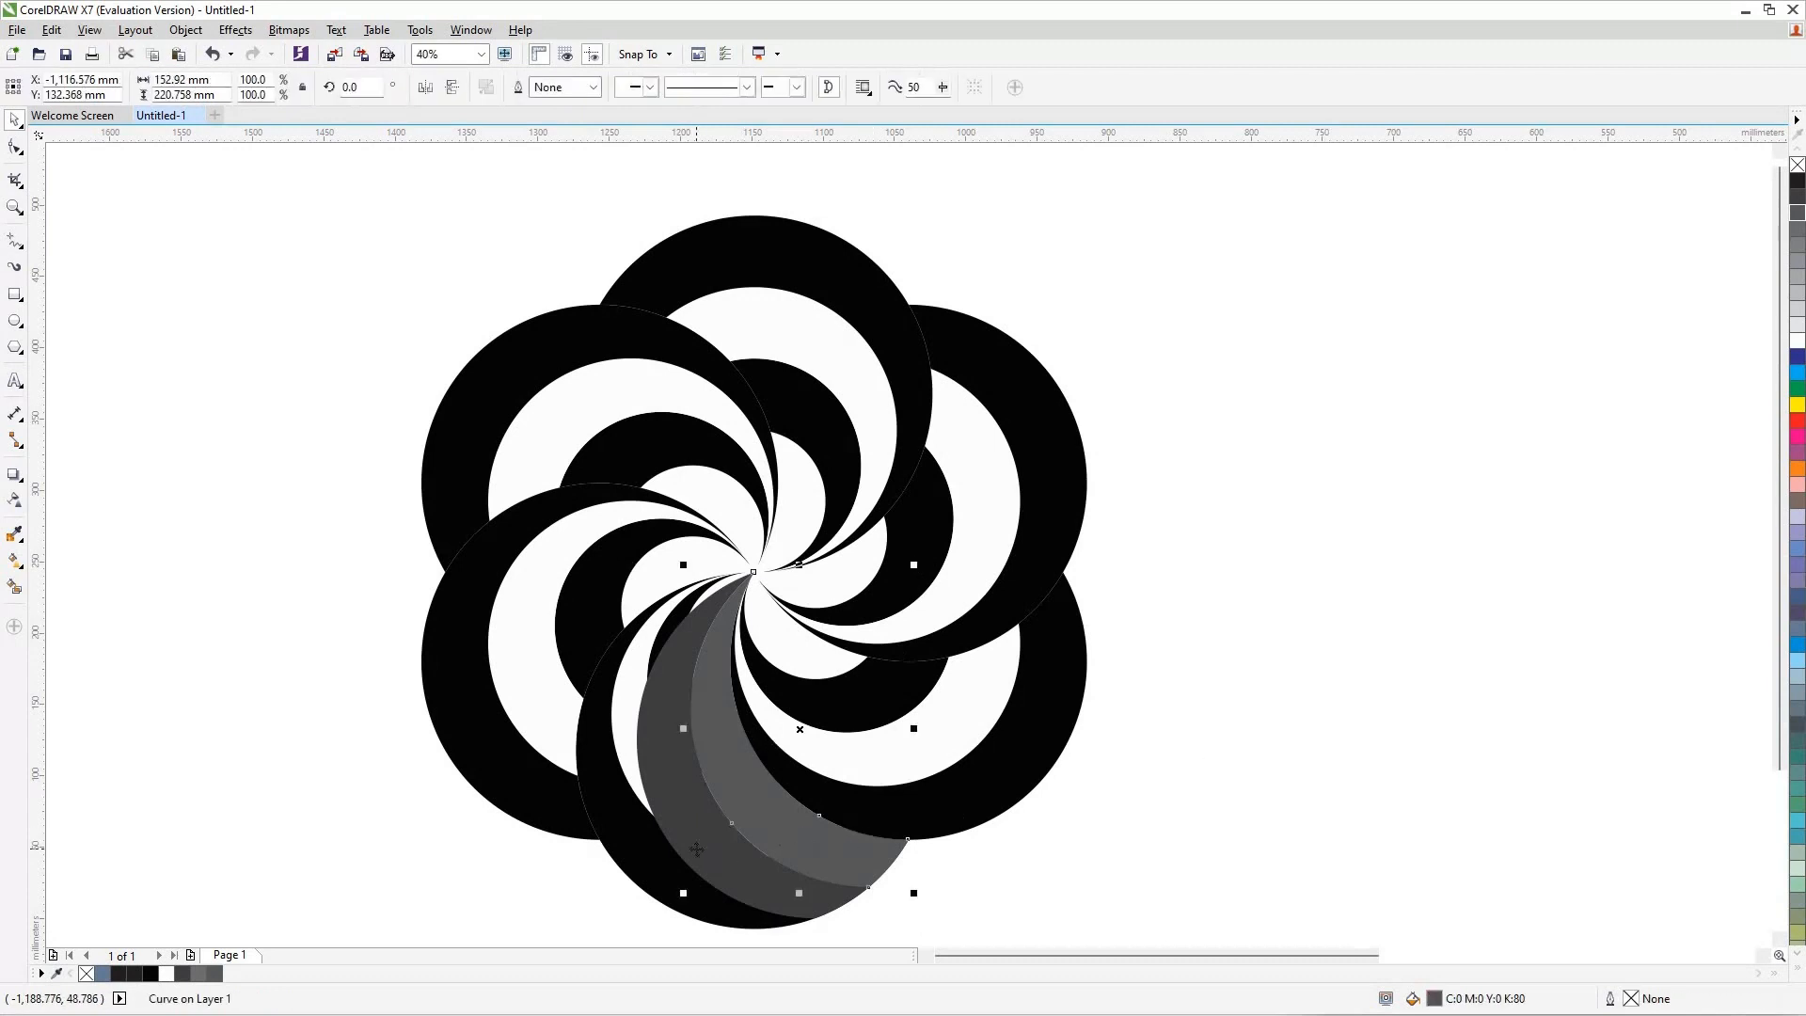
left_click(696, 849, "shift")
key("ctrl+g")
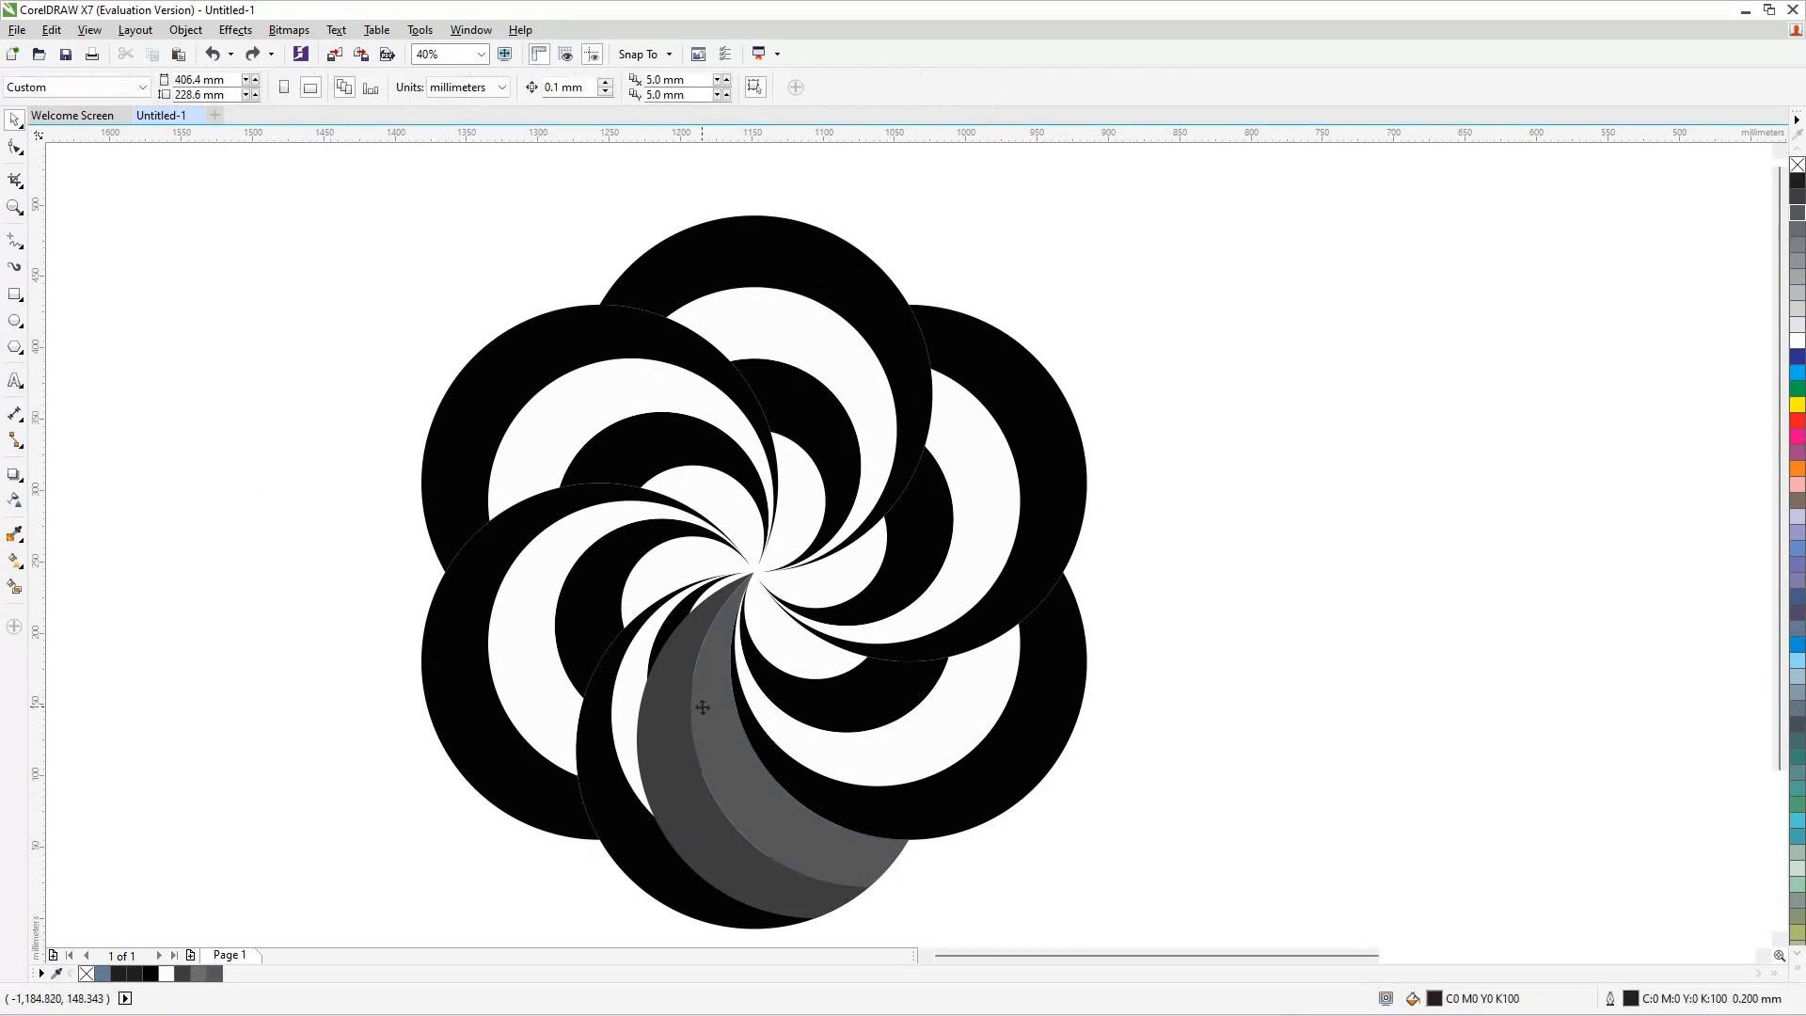
Step: Apply uniform transparency of 50 with the Subtract merge mode to the grouped crescents
left_click(701, 707)
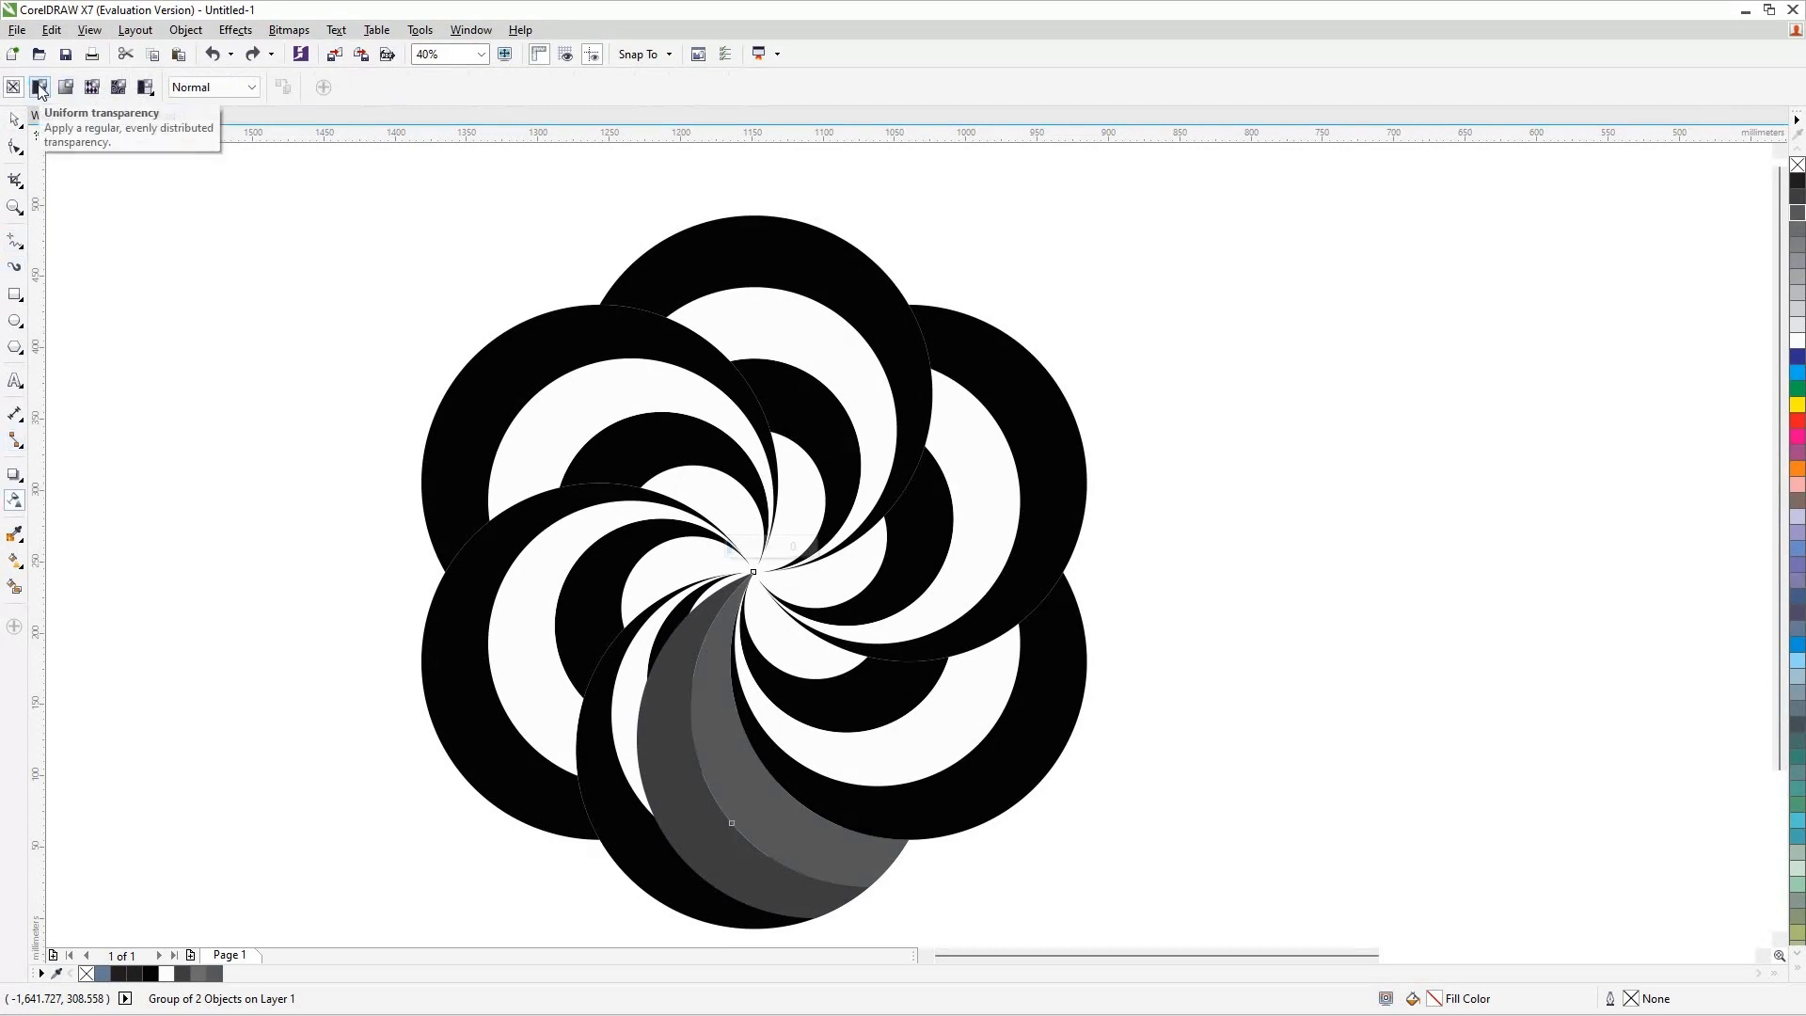
left_click(40, 87)
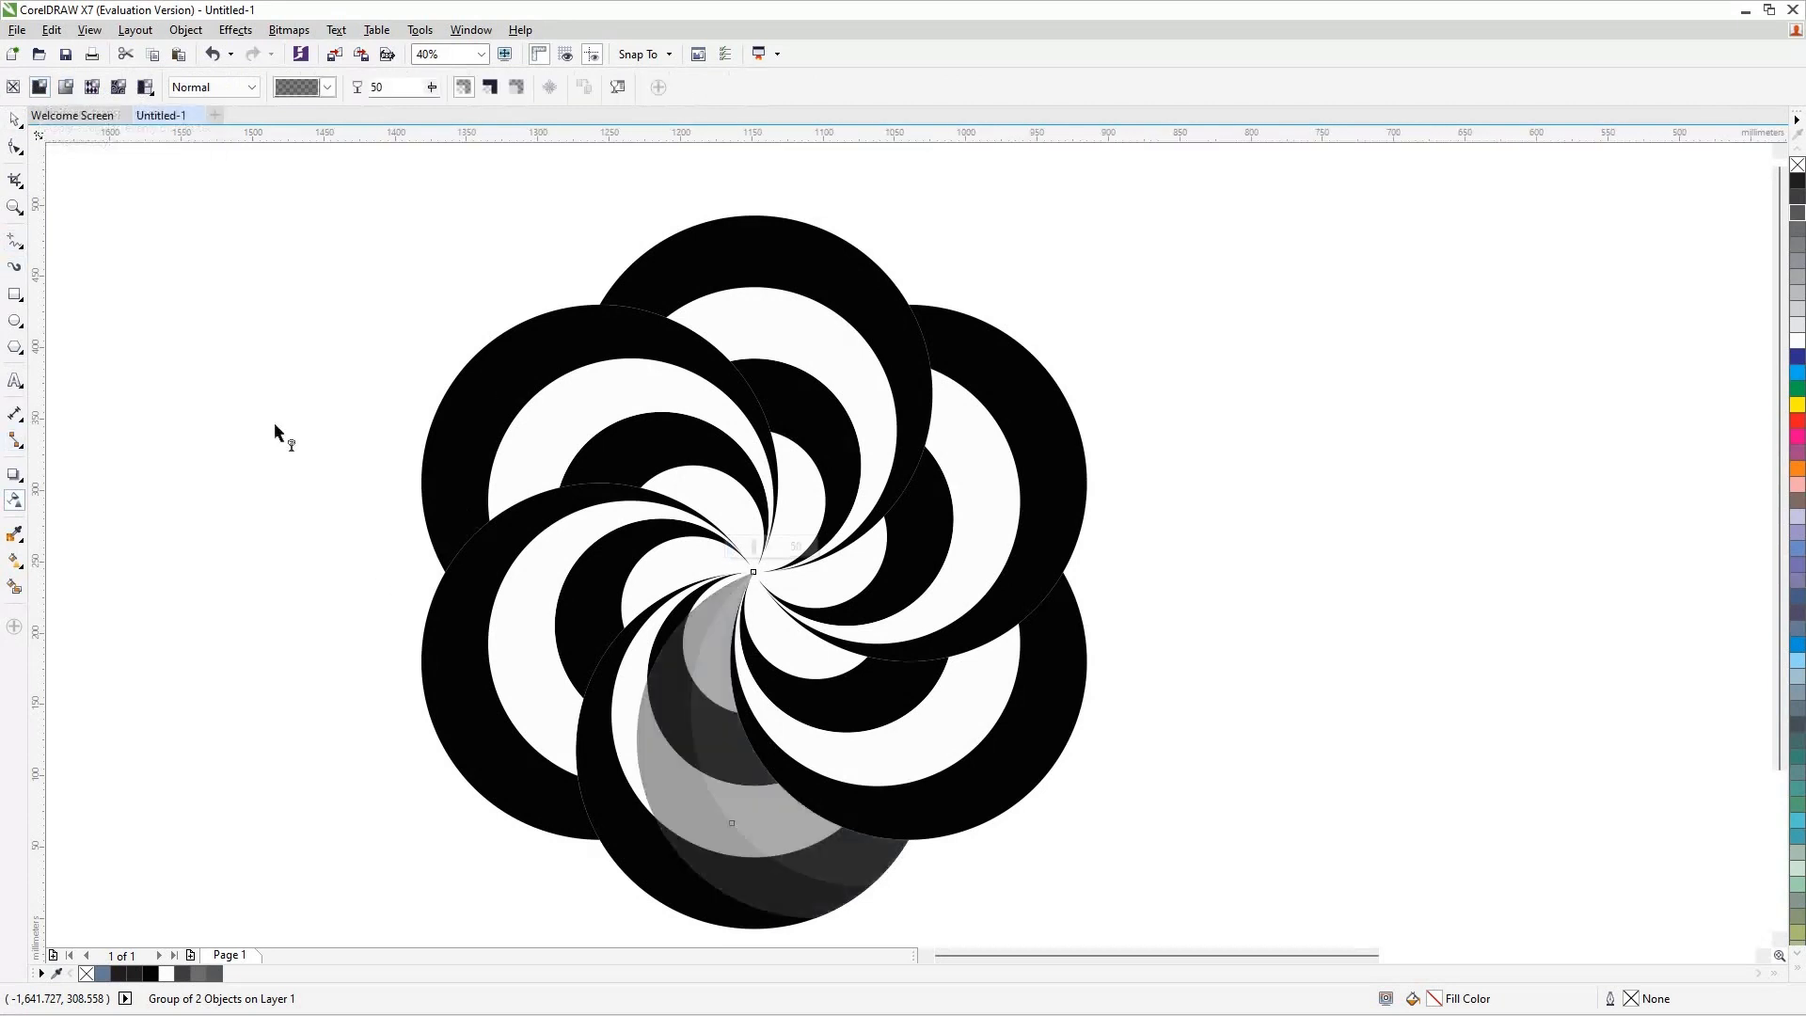
left_click(252, 87)
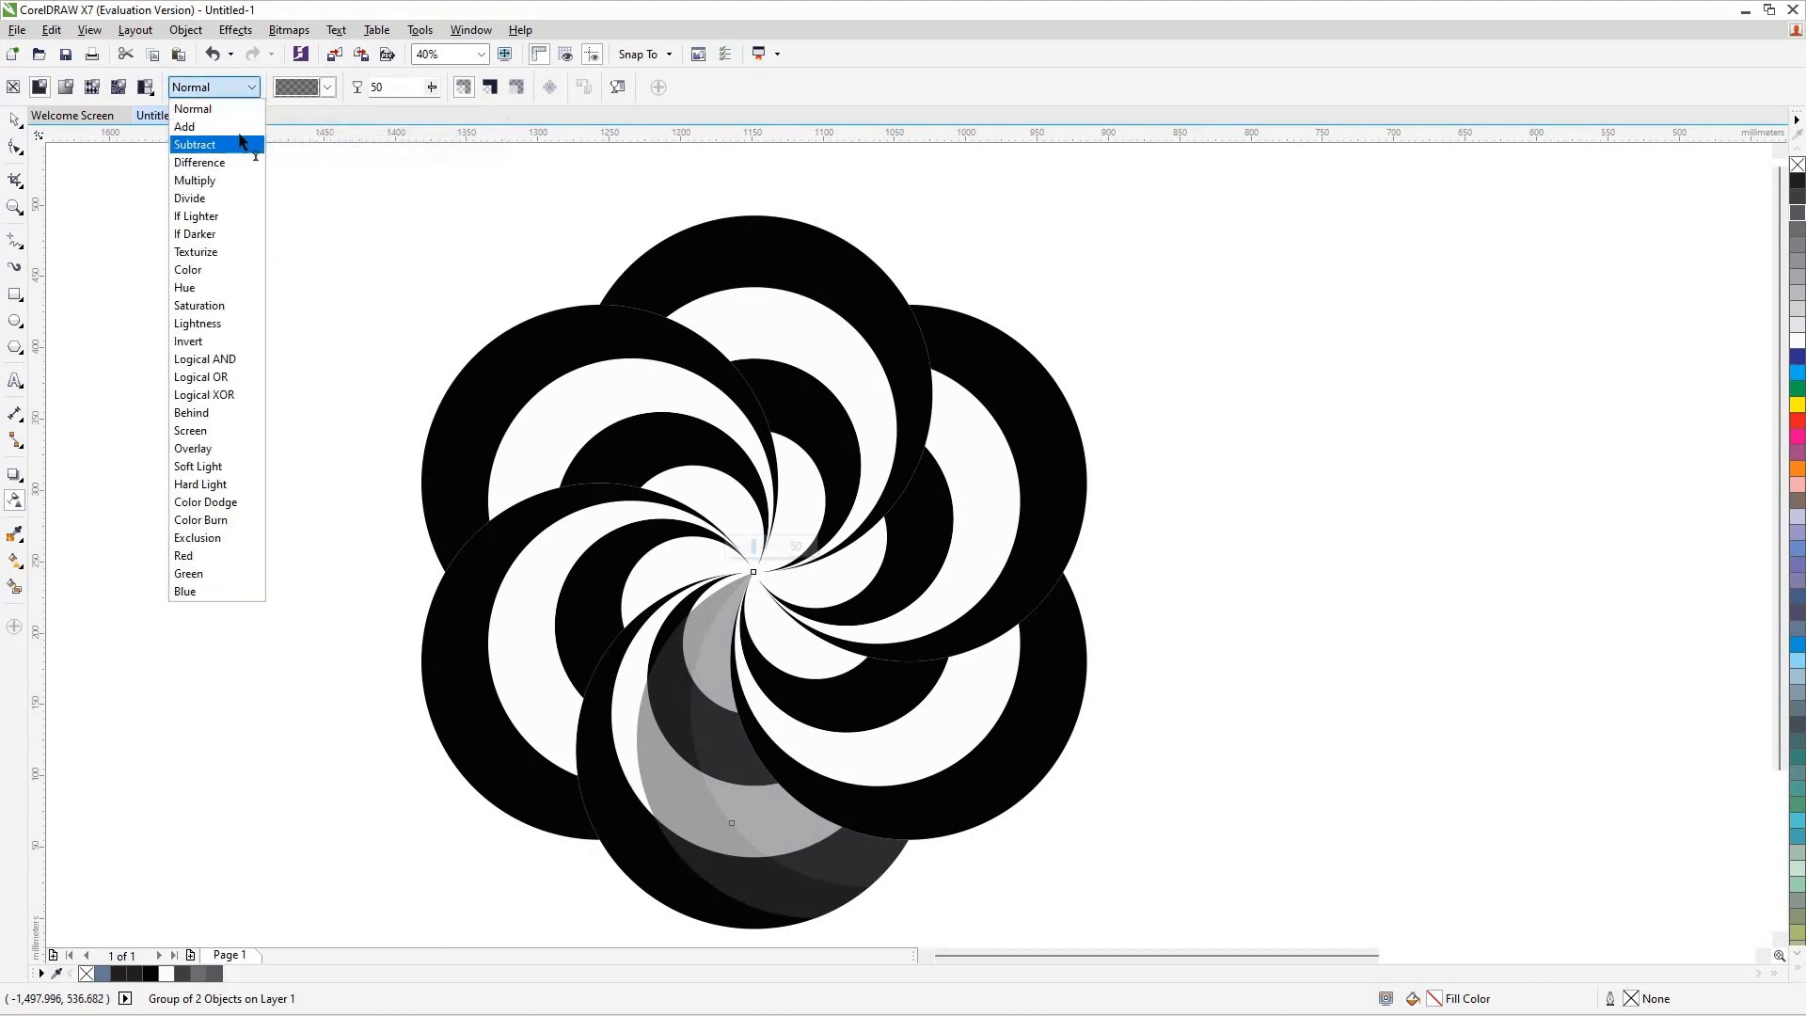
left_click(232, 146)
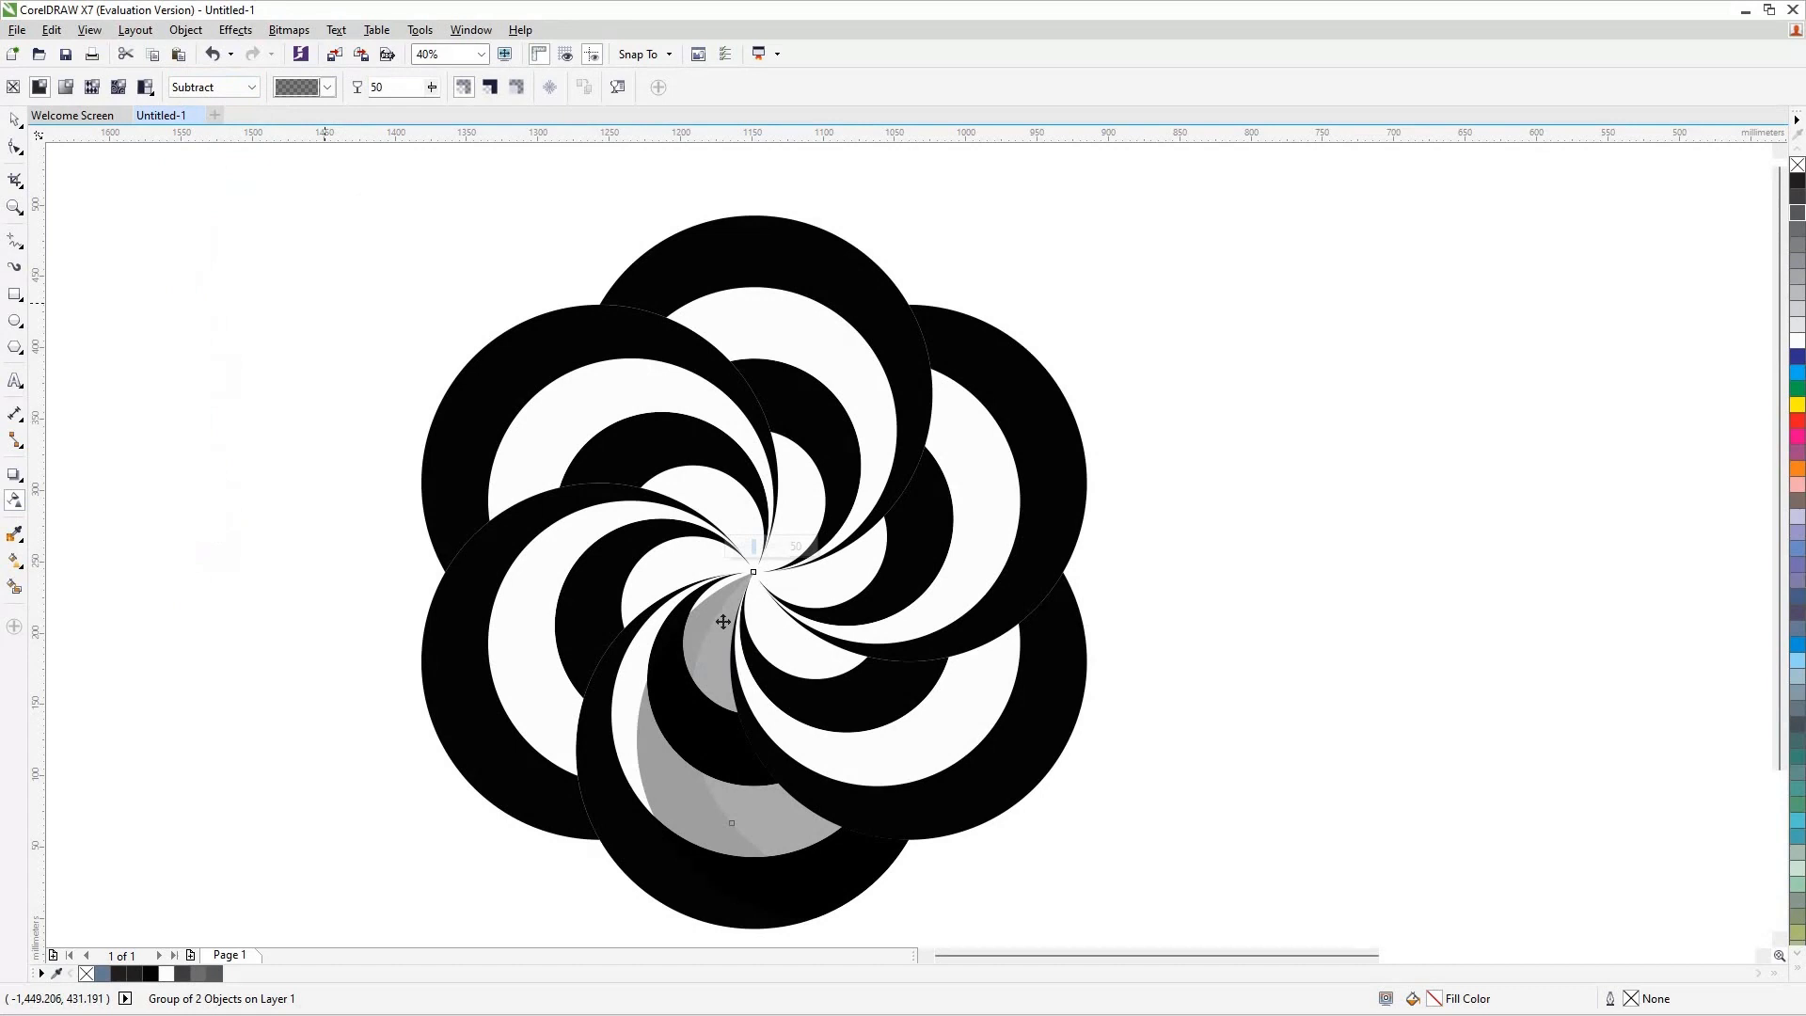
key("space")
Step: Set the crescent group's rotation centre at the swirl's centre and create a copy rotated 60° about it
left_click(776, 763)
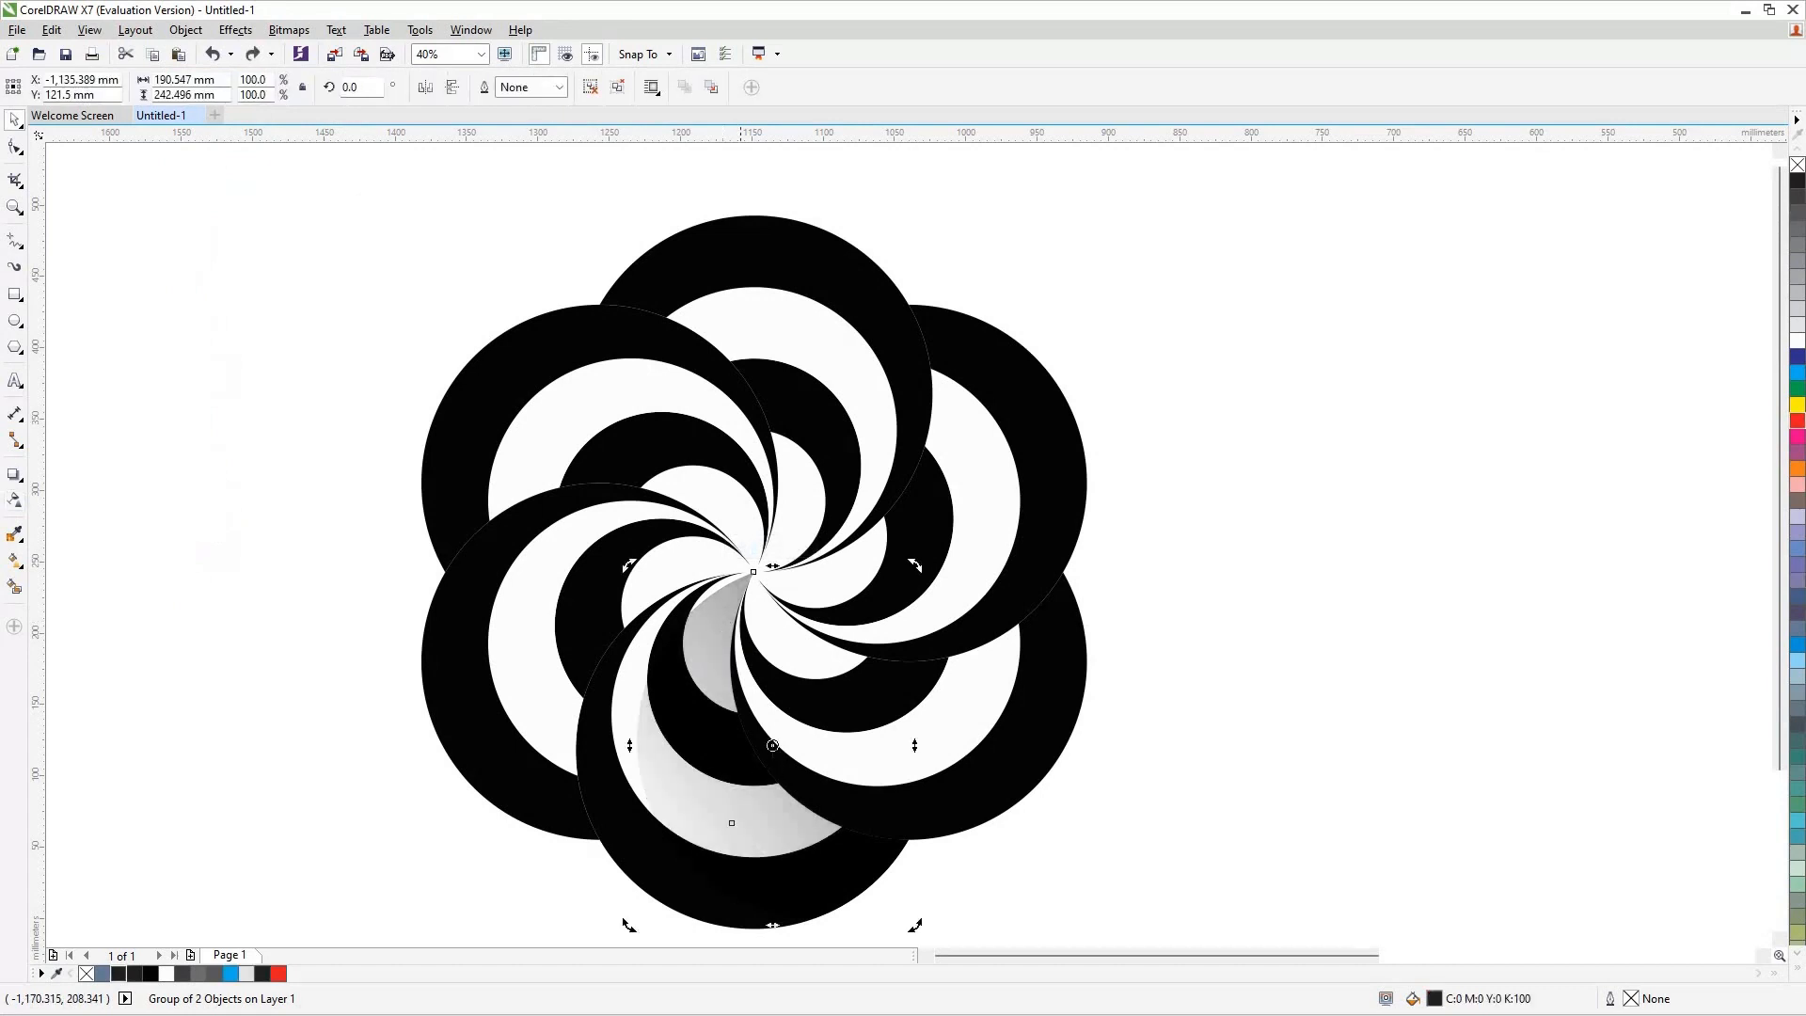
left_click_drag(759, 582, 753, 571)
left_click_drag(912, 927, 1217, 642)
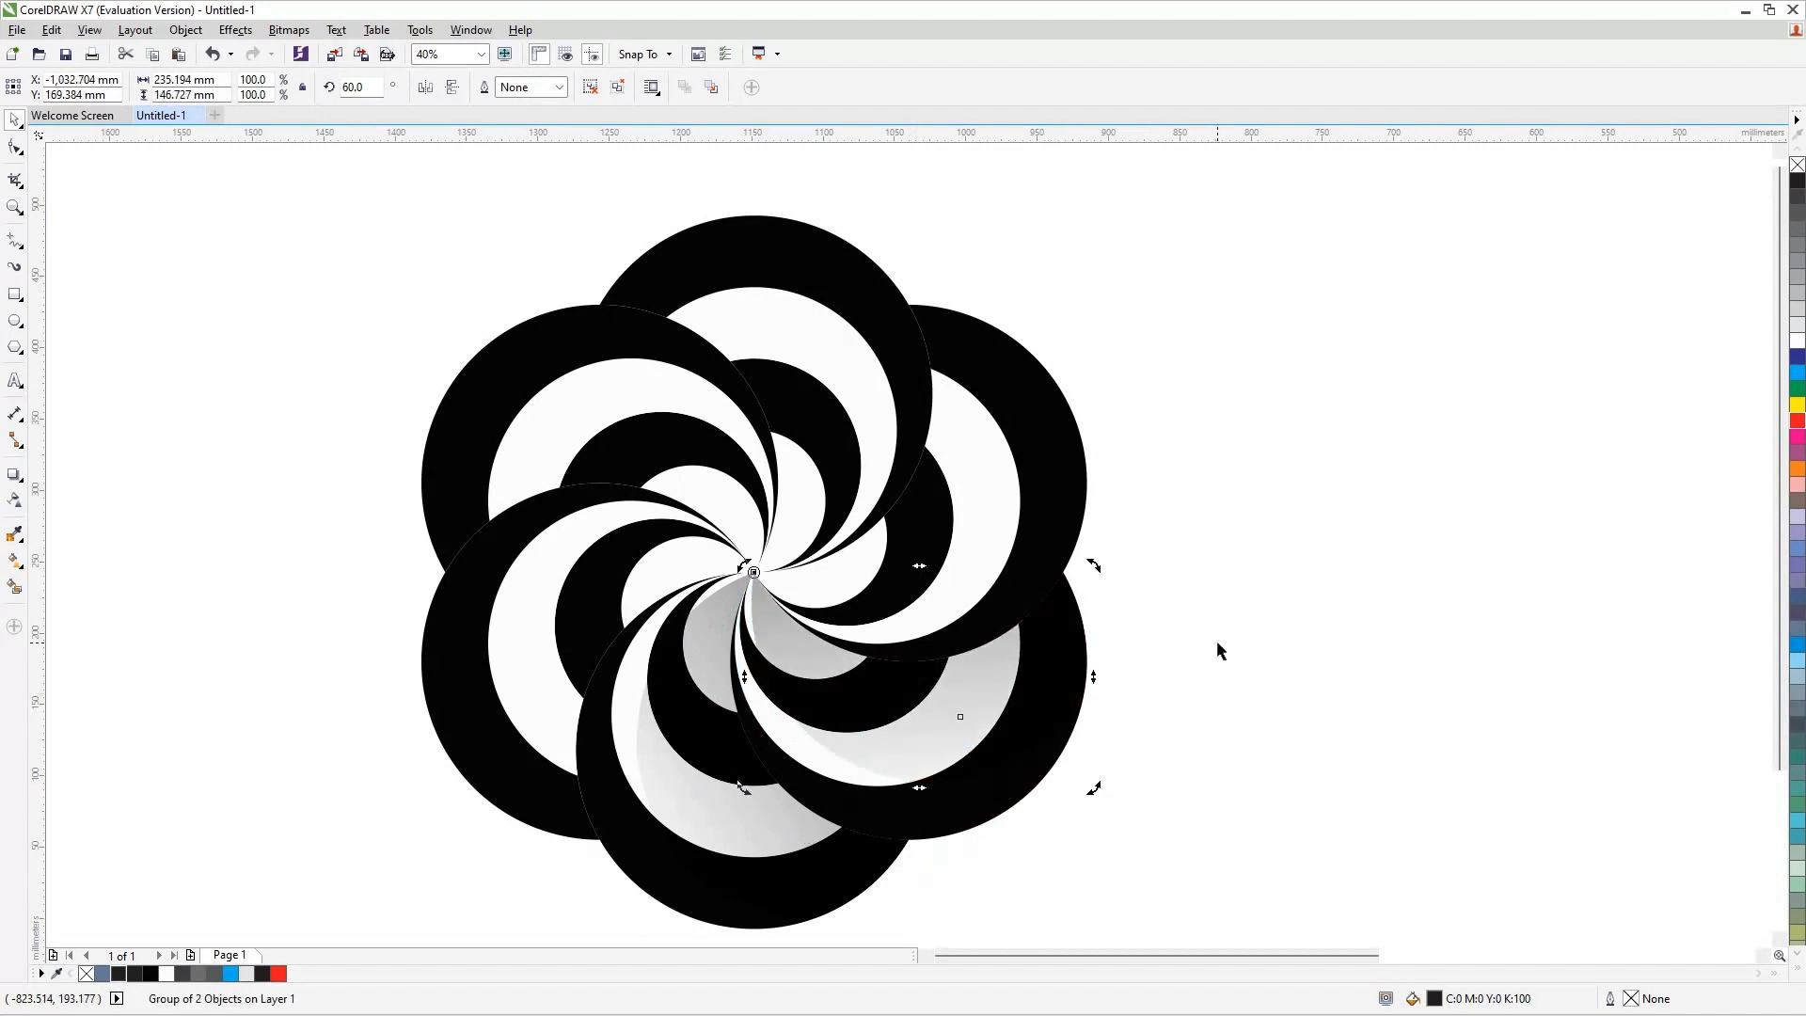
Step: Repeat the 60° rotated duplication of the shading group four more times to shade all six petals
key("ctrl+r")
key("ctrl+r")
key("ctrl+r")
key("ctrl+r")
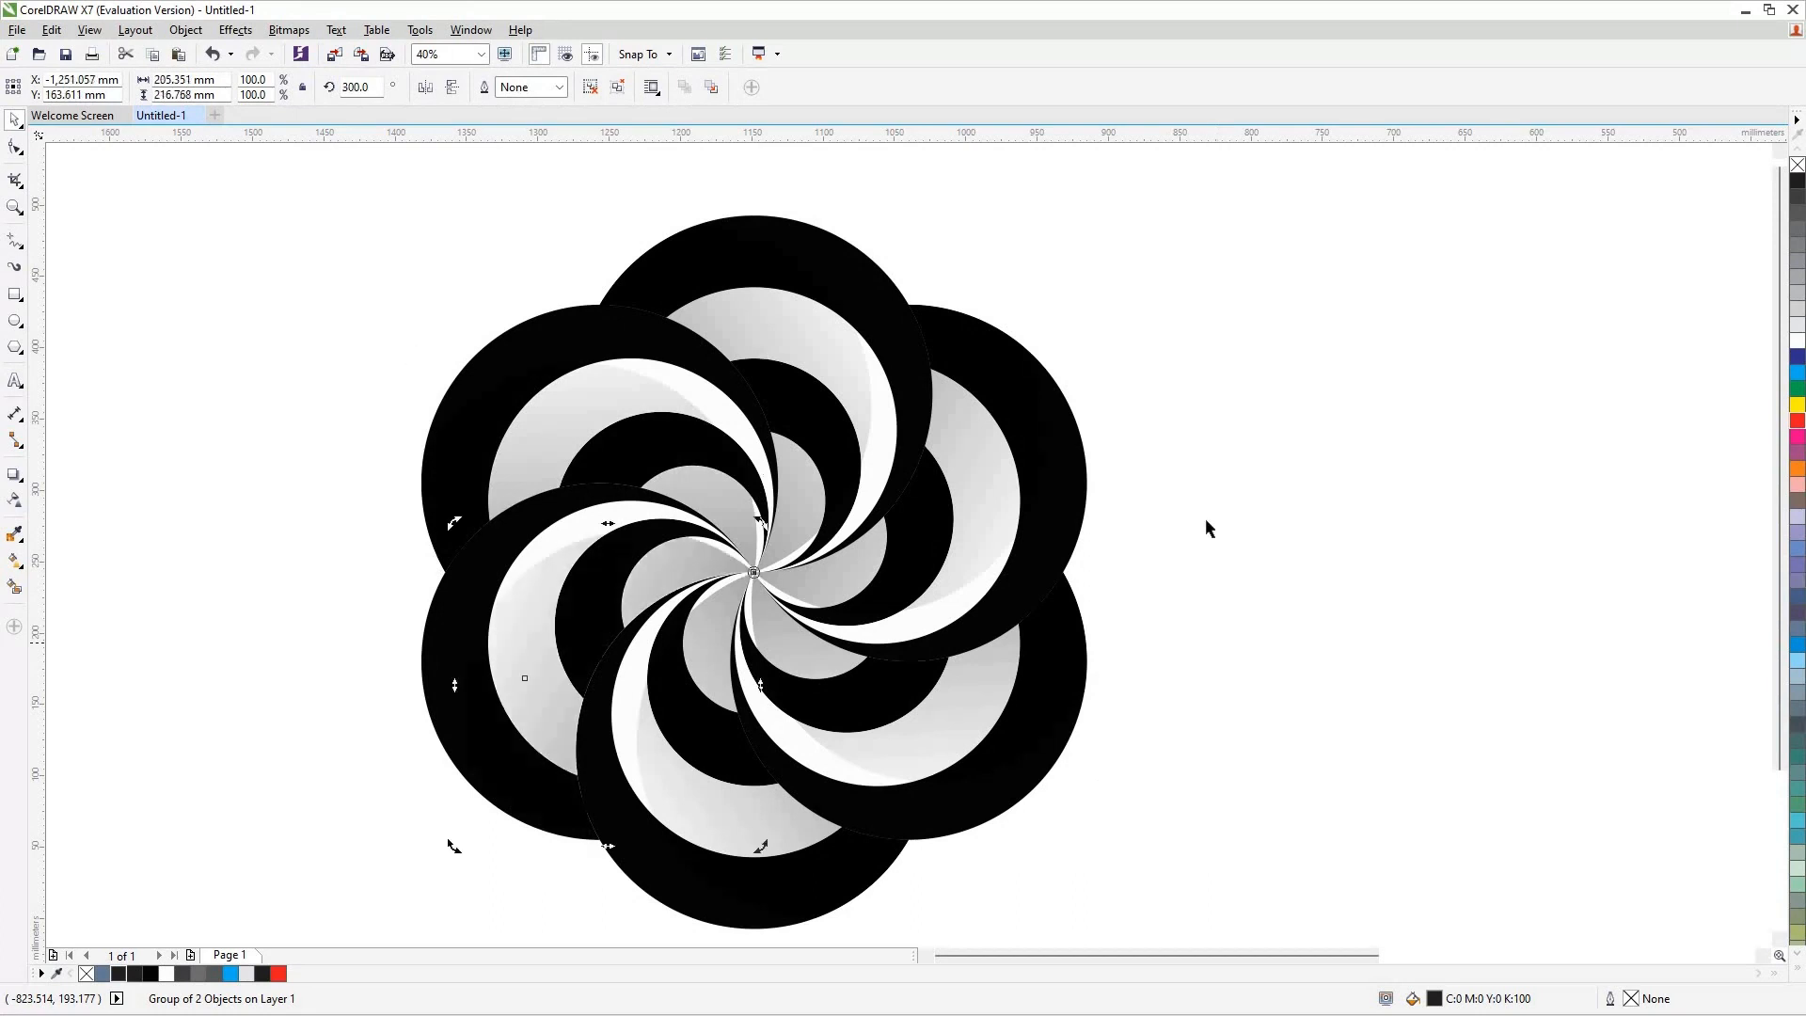
left_click(1378, 418)
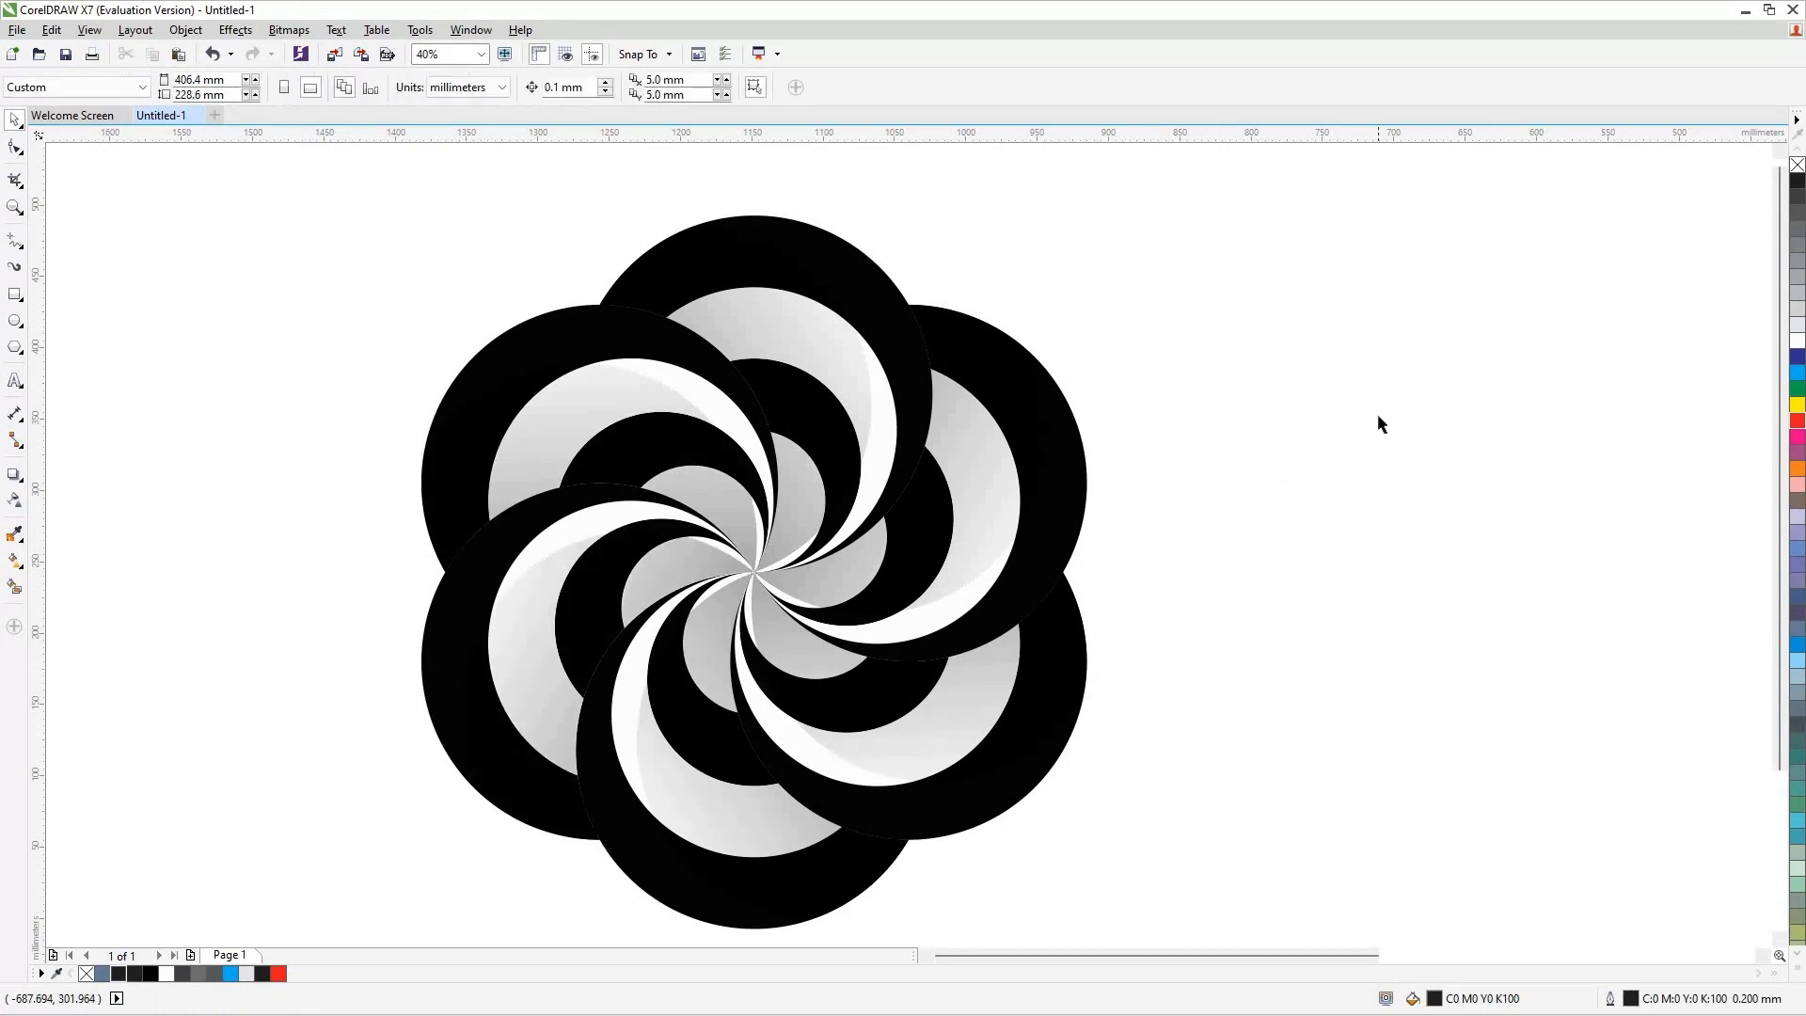